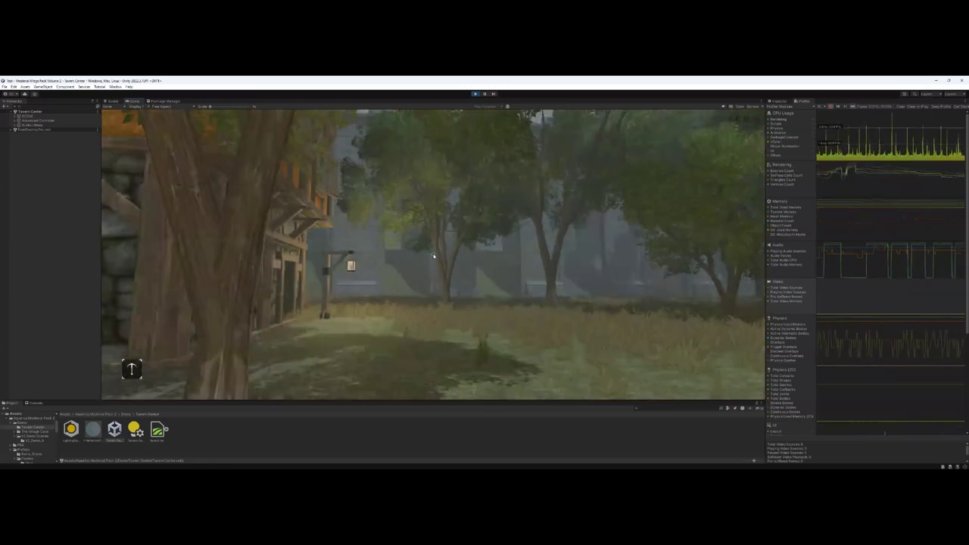
Step: Walk through the running Tavern Center scene from the woodland, around the timber houses, and over the arched iron gate into the town
{"action": "key", "text": "Up"}
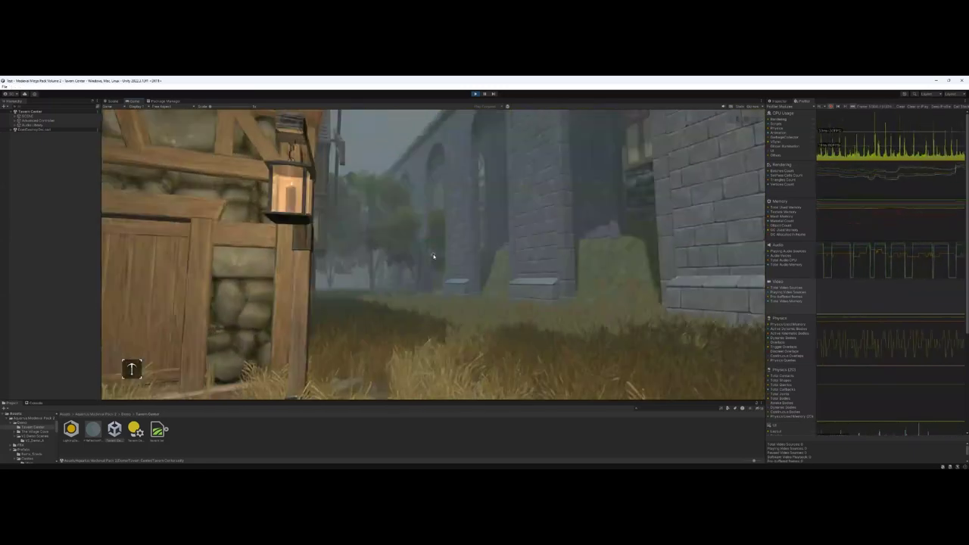
{"action": "key", "text": "Up"}
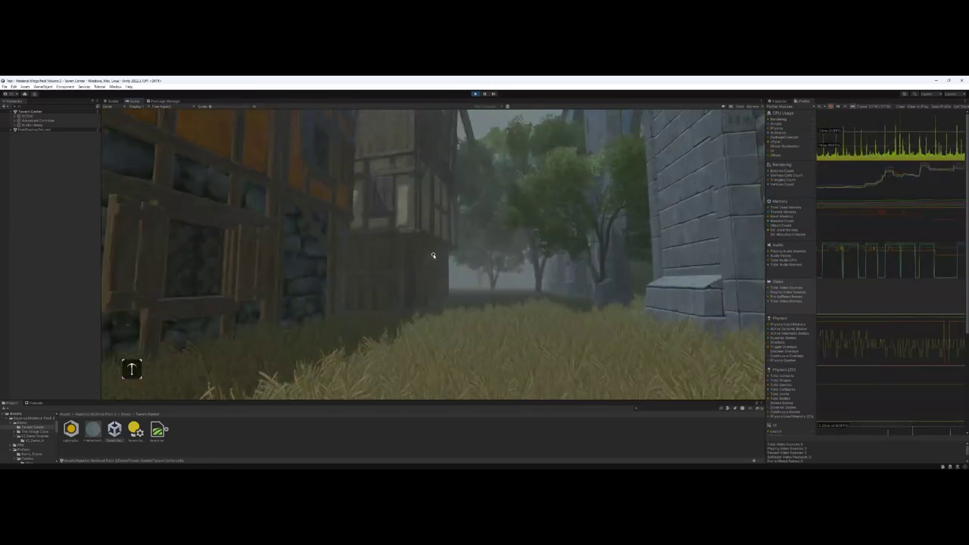
{"action": "key", "text": "Up"}
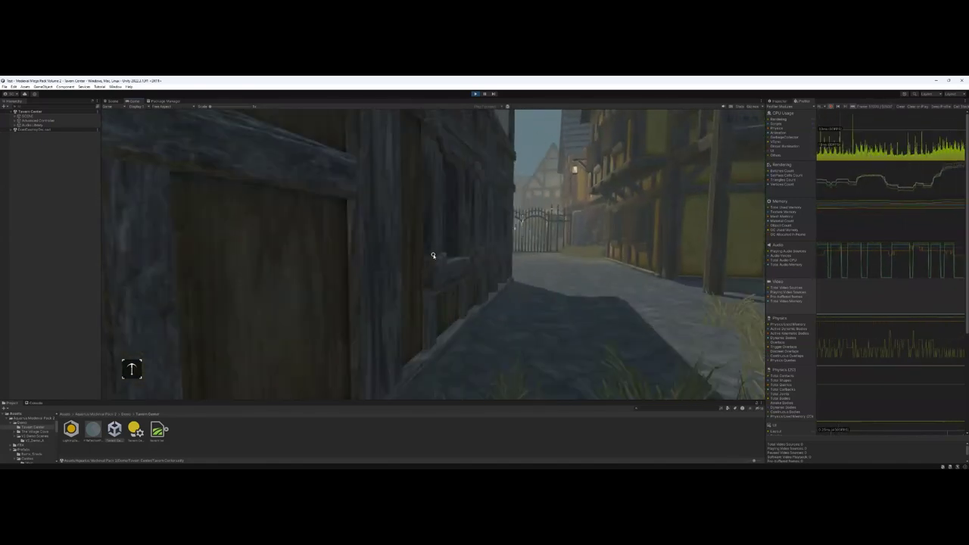
{"action": "key", "text": "Up"}
{"action": "key", "text": "Up"}
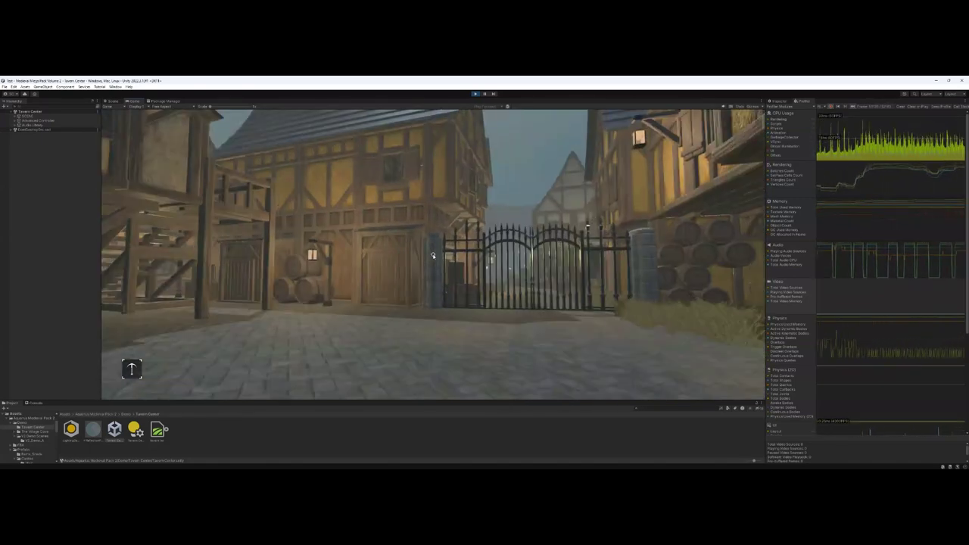
{"action": "key", "text": "Up"}
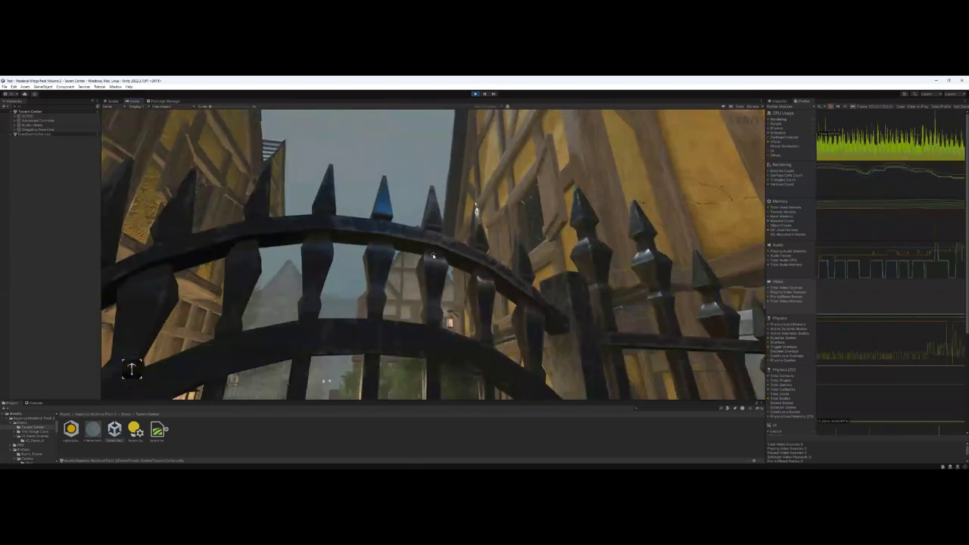
{"action": "key", "text": "Up"}
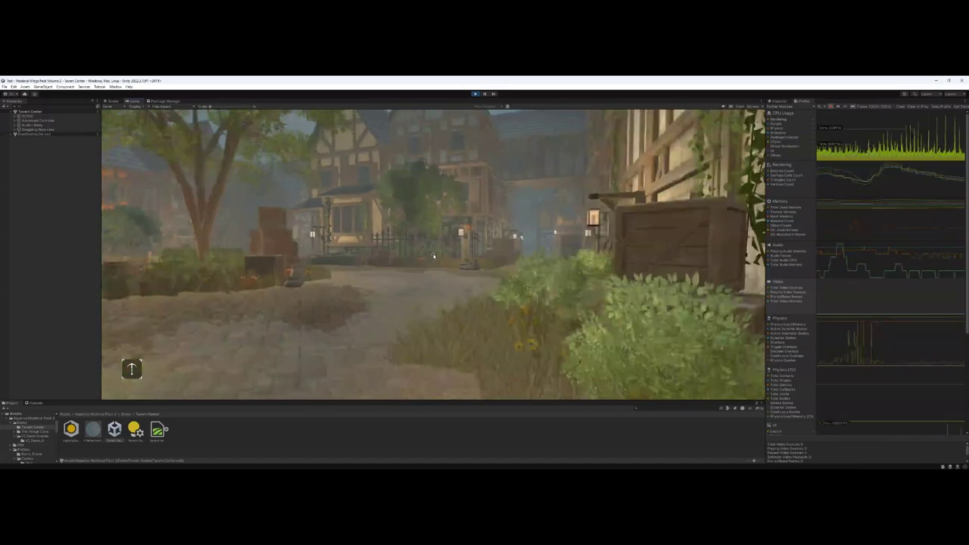
Step: Walk along the town street past the stacked crates and barrels and out toward the iron fence and trees
{"action": "key", "text": "Up"}
{"action": "key", "text": "Up"}
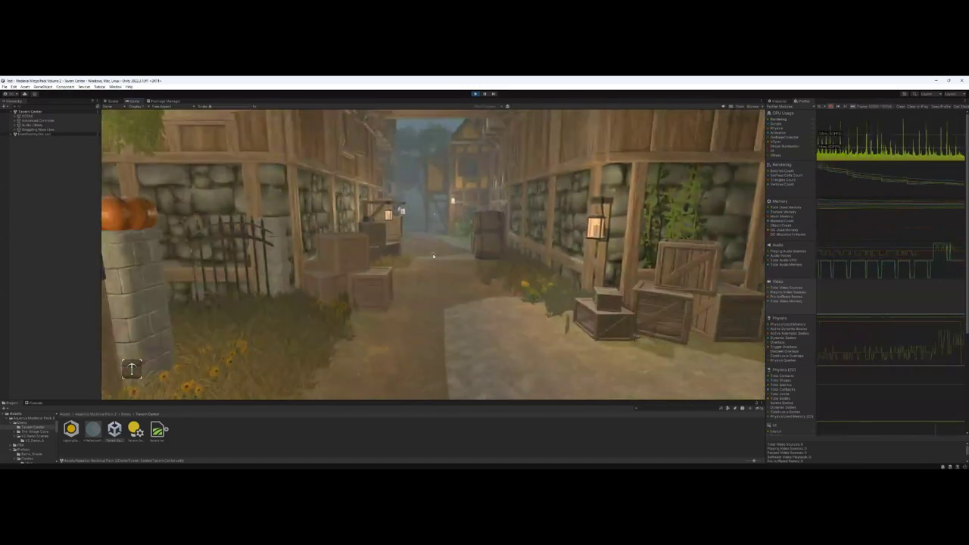
{"action": "key", "text": "Up"}
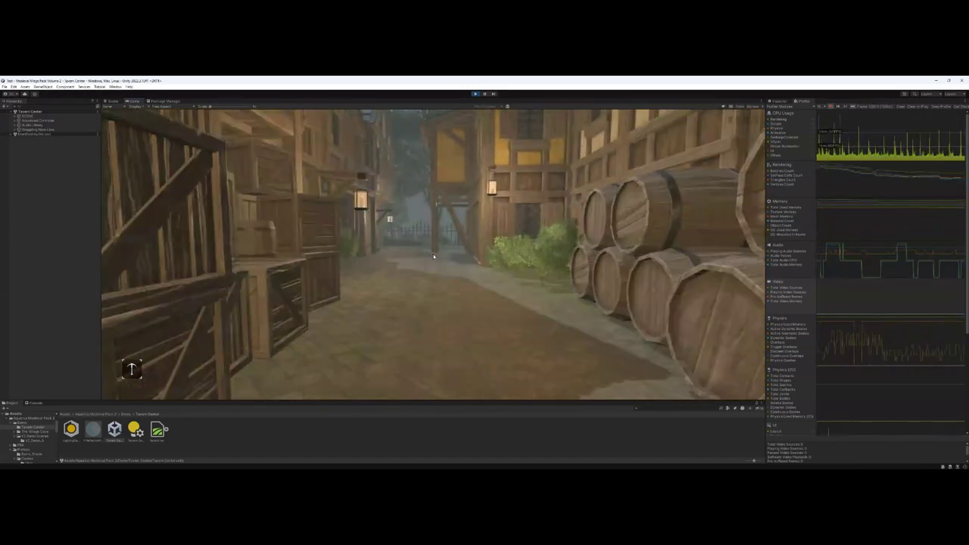
{"action": "key", "text": "Up"}
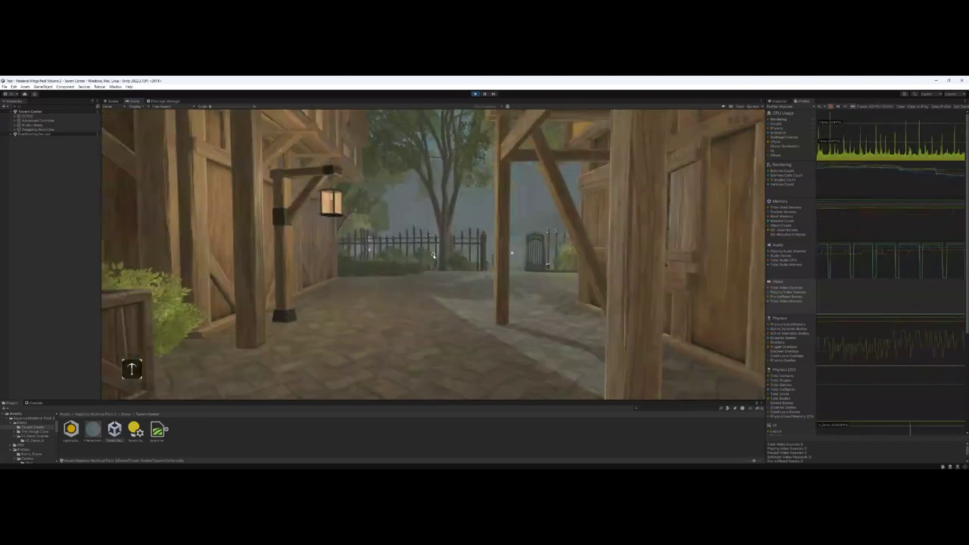
{"action": "key", "text": "Up"}
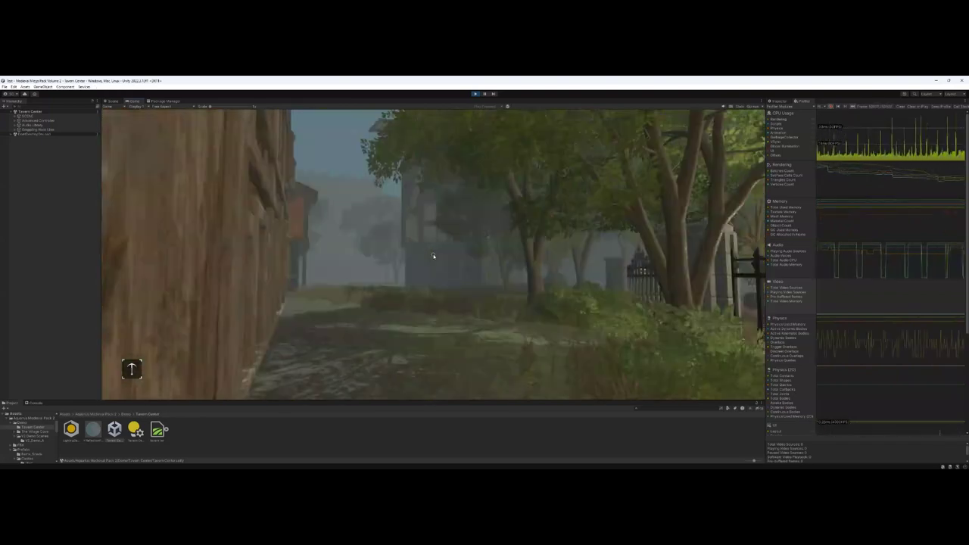
Step: Enter the wooden barn among the trees, explore its stairs and upper level, and stop play mode
{"action": "key", "text": "Up"}
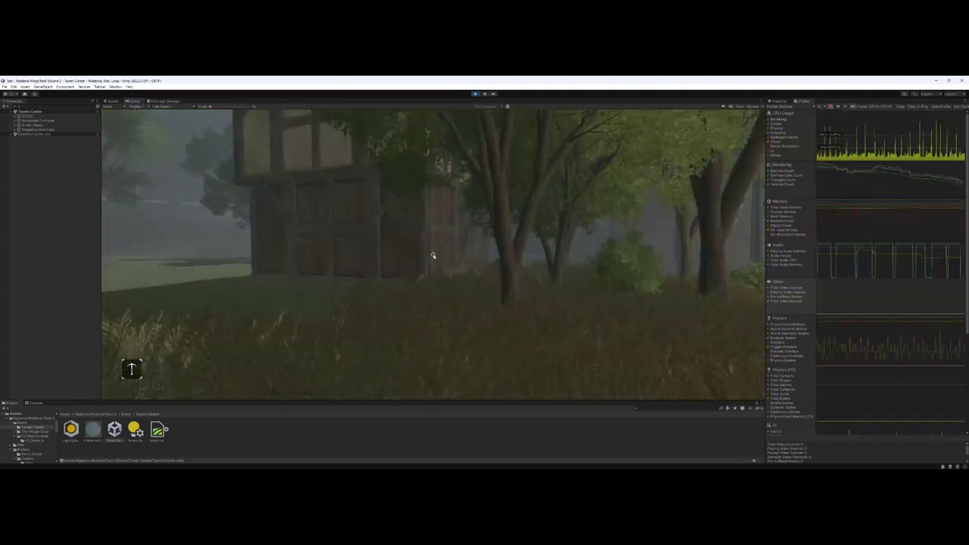
{"action": "key", "text": "Up"}
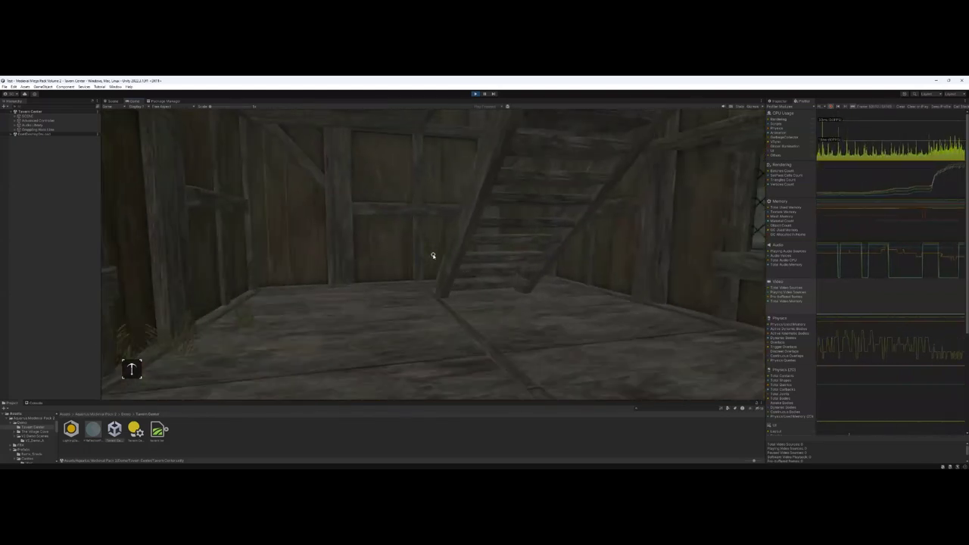
{"action": "key", "text": "Up"}
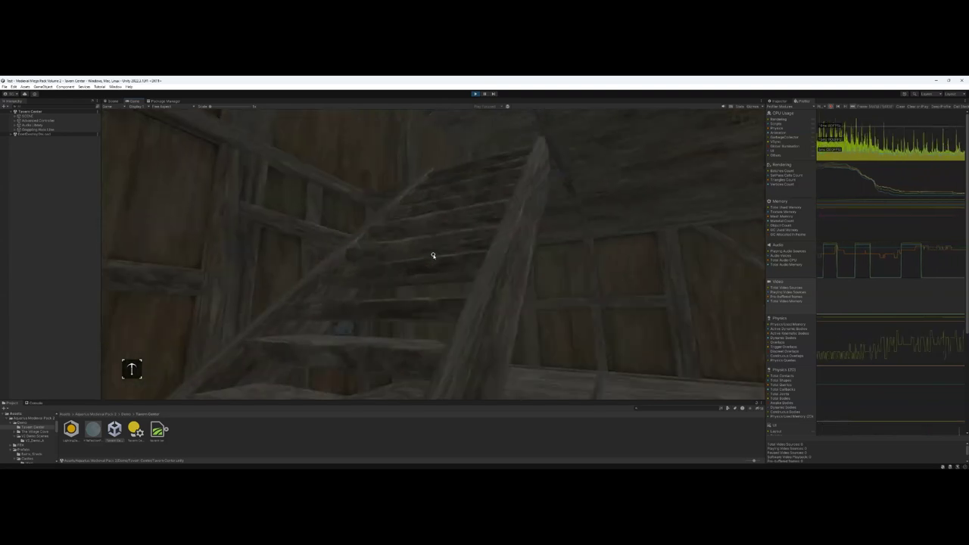
{"action": "key", "text": "Up"}
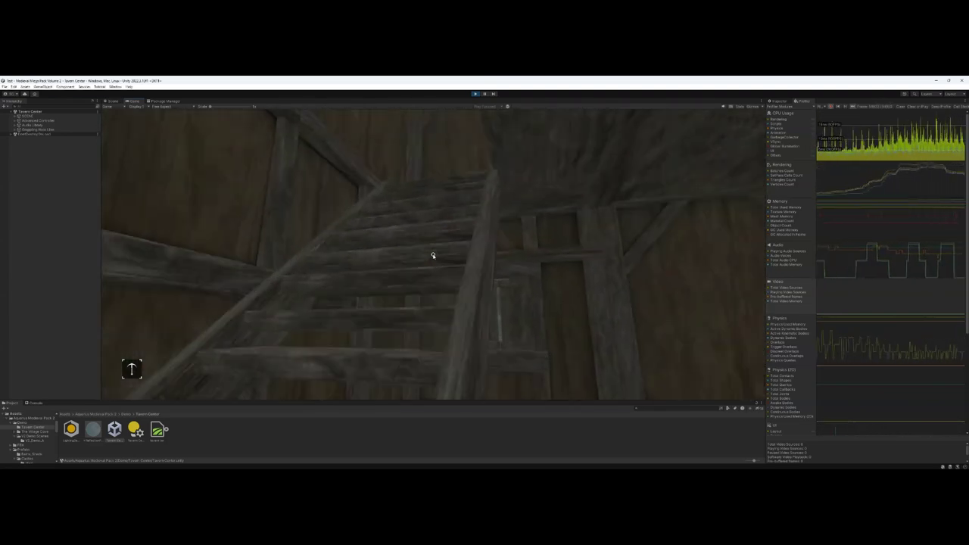
{"action": "key", "text": "Up"}
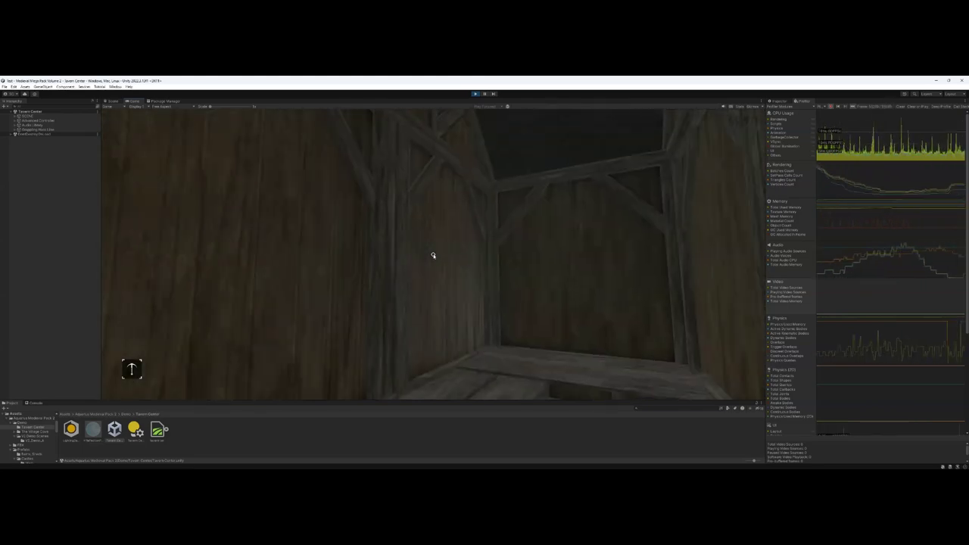
{"action": "key", "text": "Up"}
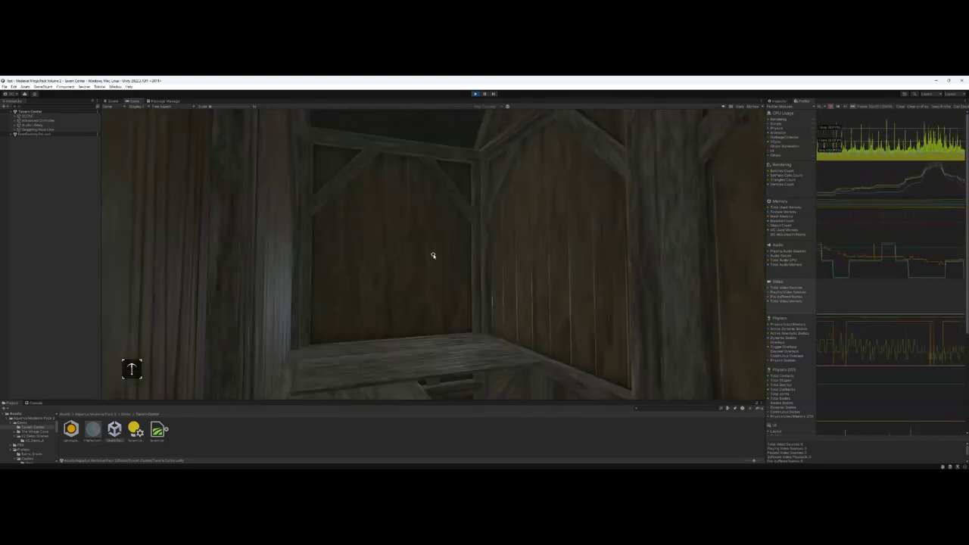
{"action": "key", "text": "ctrl+p"}
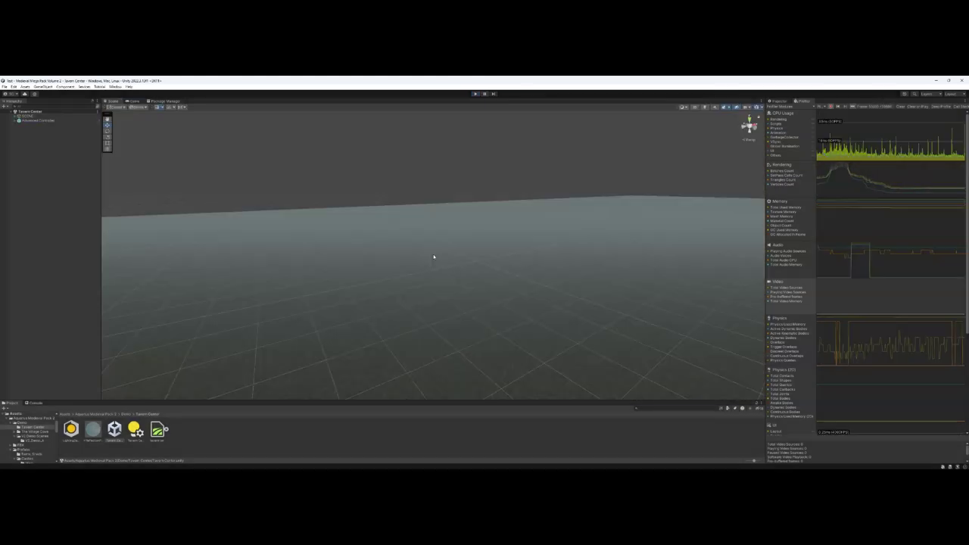
Step: Open the pack's Barns_Sheds prefab folder and examine the first barn prefab from several sides
{"action": "left_click", "coordinate": [85, 415]}
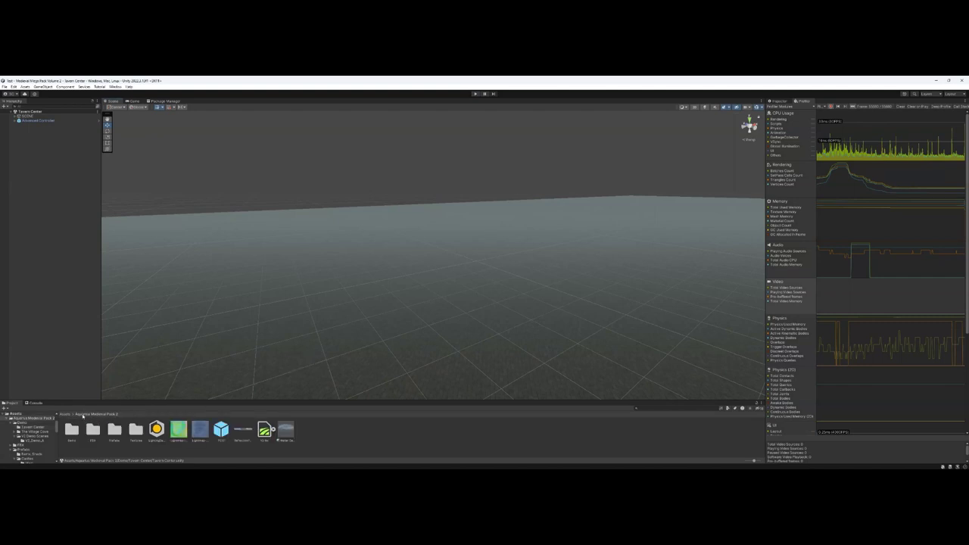
{"action": "double_click", "coordinate": [119, 430]}
{"action": "double_click", "coordinate": [68, 433]}
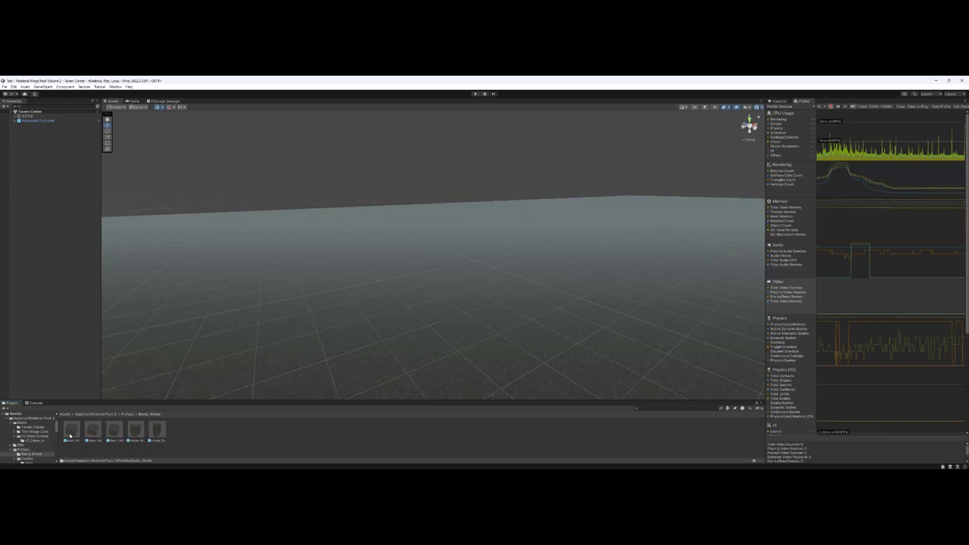
{"action": "double_click", "coordinate": [72, 431]}
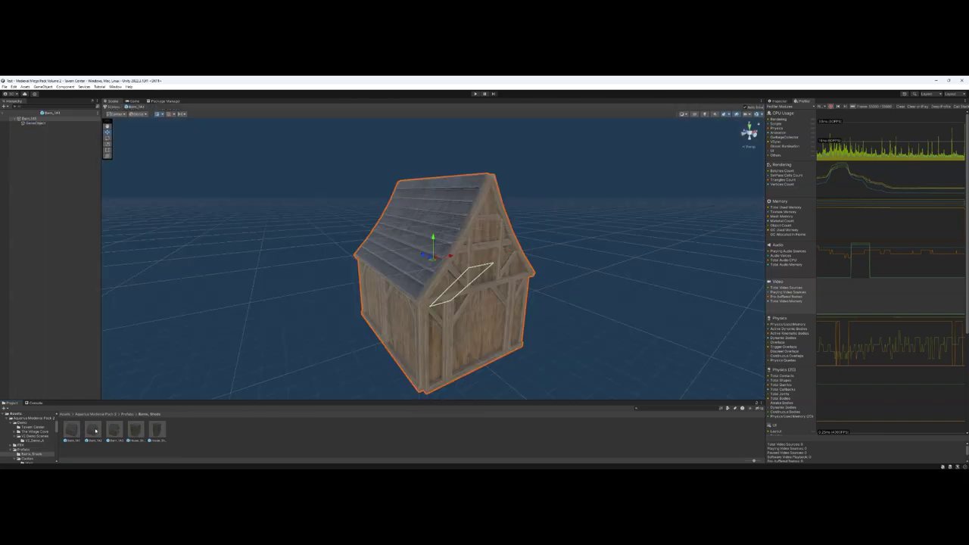
{"action": "key", "text": "w"}
{"action": "right_click_drag", "start_coordinate": [442, 277], "coordinate": [60, 262]}
{"action": "key", "text": "s"}
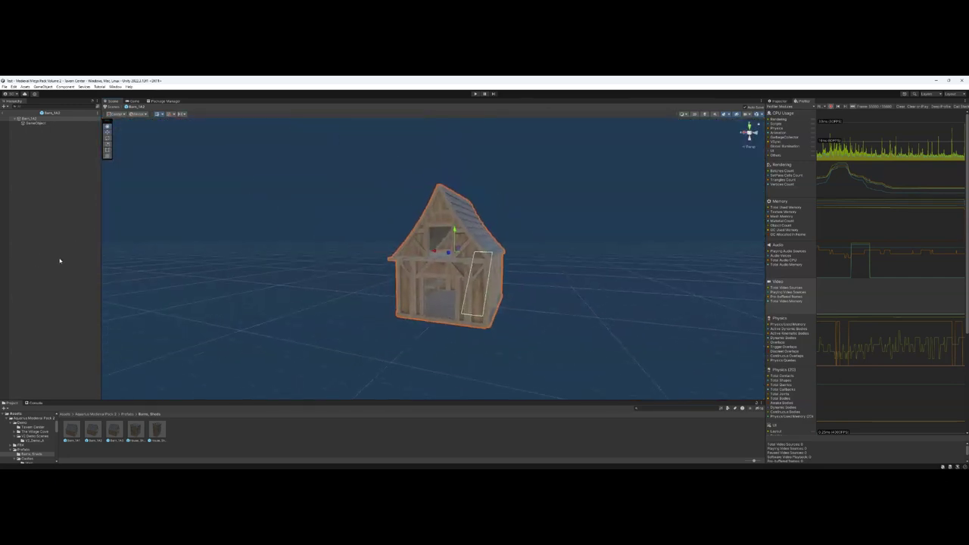
Step: Examine the third barn prefab from its open front and open the two House_Shed prefabs for viewing
{"action": "double_click", "coordinate": [116, 431]}
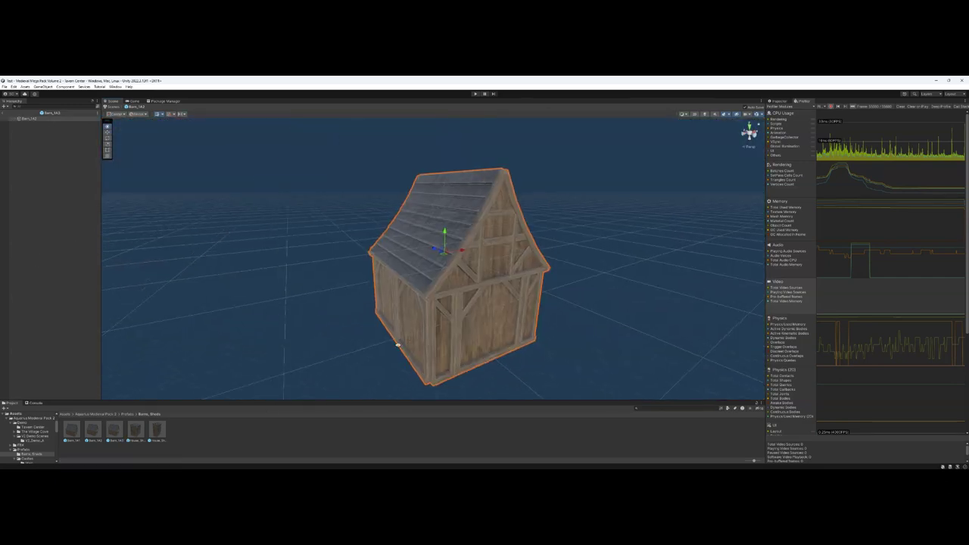
{"action": "key", "text": "w"}
{"action": "right_click_drag", "start_coordinate": [398, 343], "coordinate": [618, 322]}
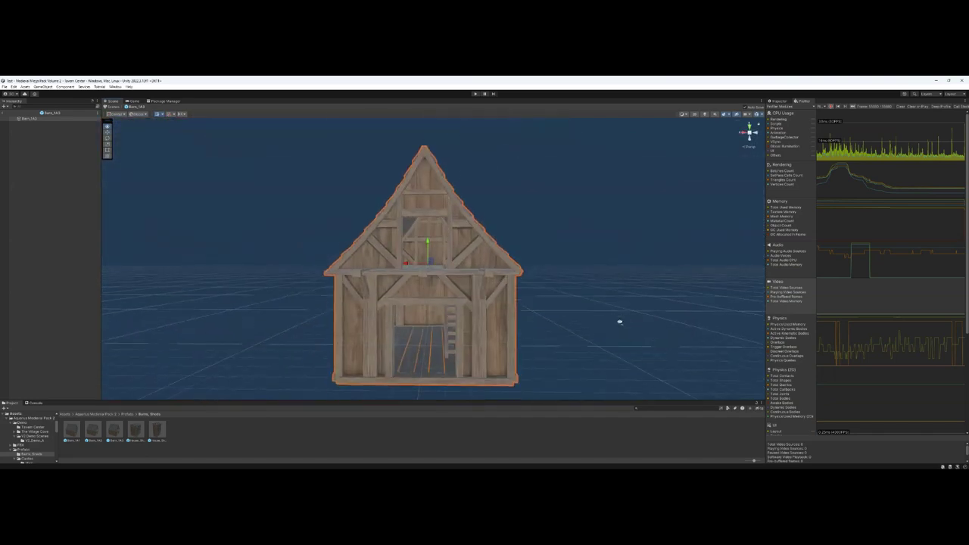
{"action": "double_click", "coordinate": [136, 430]}
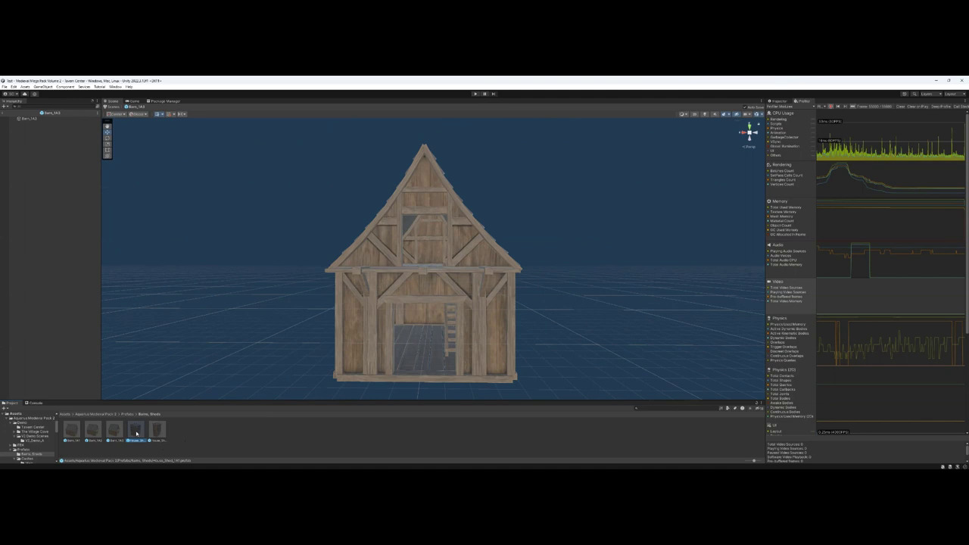
{"action": "double_click", "coordinate": [157, 430]}
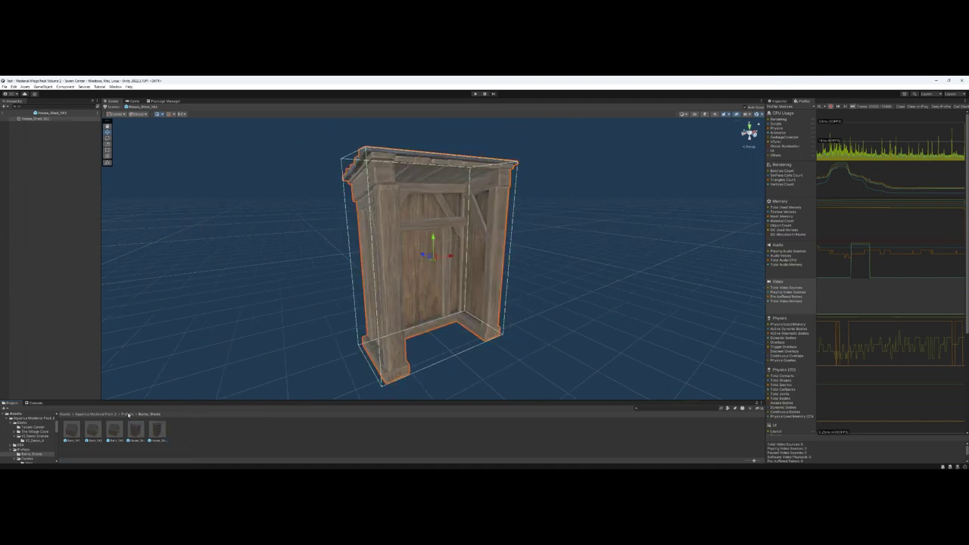
Step: Open the last prefab in the Castles Main folder, the stairwell corner, and examine its walls and inner stairs up close
{"action": "left_click", "coordinate": [127, 414]}
{"action": "double_click", "coordinate": [93, 430]}
{"action": "double_click", "coordinate": [73, 429]}
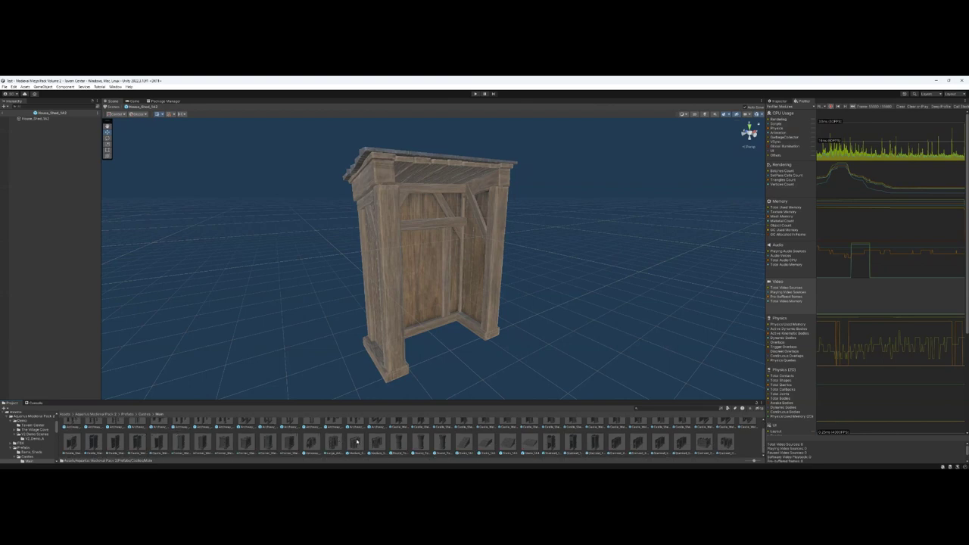
{"action": "double_click", "coordinate": [726, 443]}
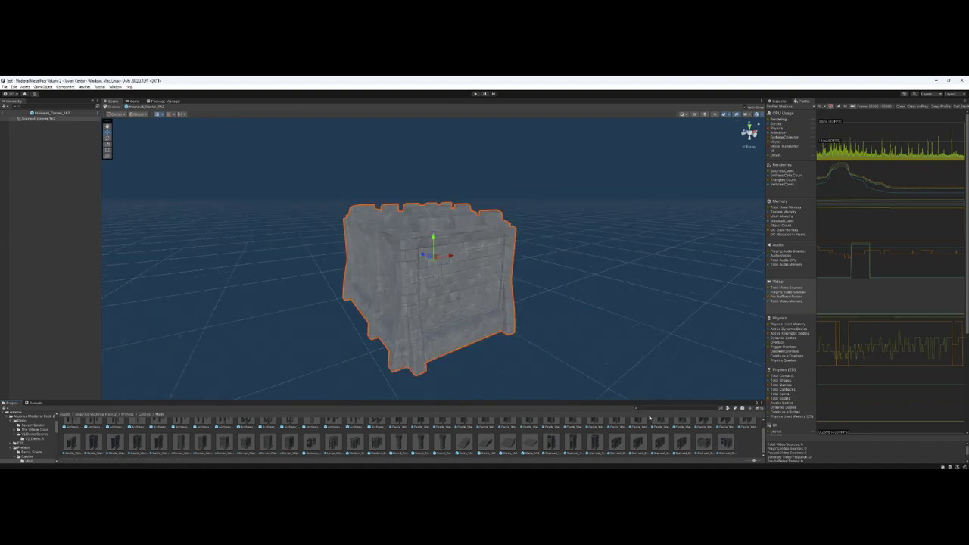
{"action": "scroll", "coordinate": [501, 319], "scroll_direction": "up", "scroll_amount": 10}
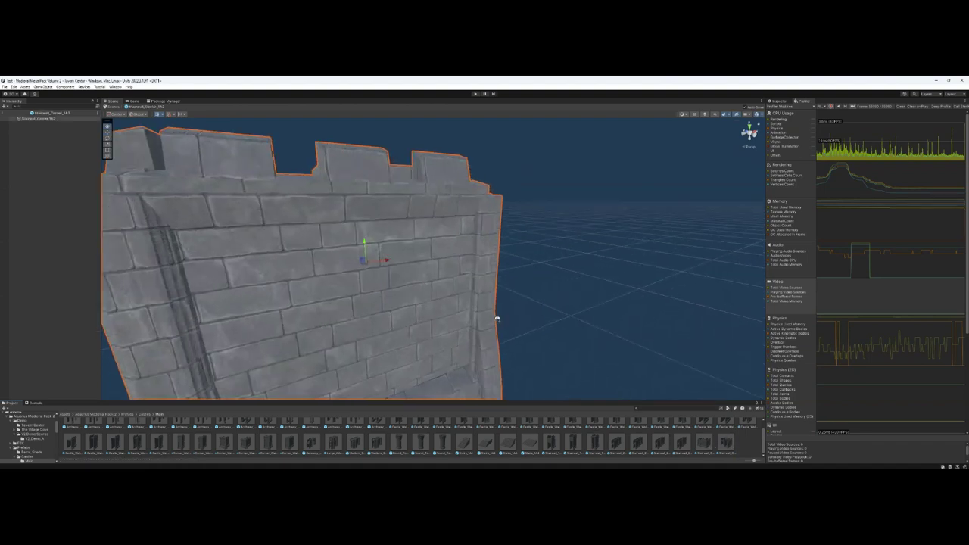
{"action": "key", "text": "w"}
{"action": "key", "text": "d"}
{"action": "right_click_drag", "start_coordinate": [498, 318], "coordinate": [318, 320]}
{"action": "key", "text": "s"}
{"action": "key", "text": "d"}
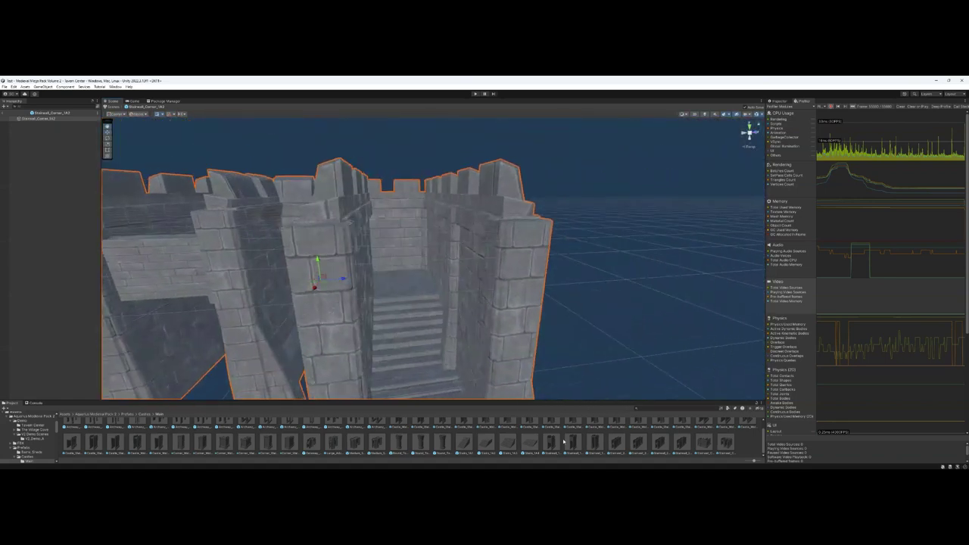
Step: Open the first straight stairwell castle prefab and view it from around its stair side
{"action": "double_click", "coordinate": [554, 444]}
{"action": "left_click", "coordinate": [529, 246]}
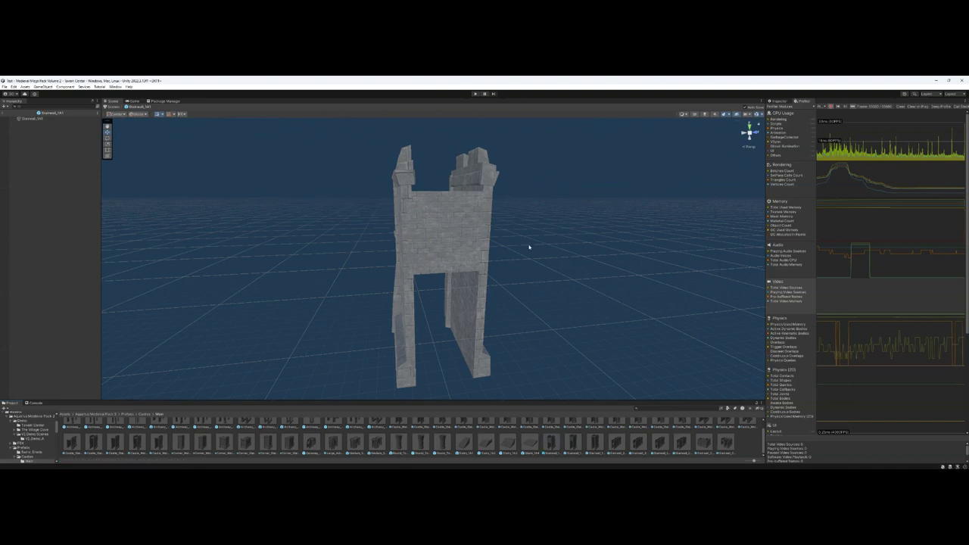
{"action": "scroll", "coordinate": [528, 246], "scroll_direction": "up", "scroll_amount": 1}
{"action": "key", "text": "w"}
{"action": "right_click_drag", "start_coordinate": [526, 244], "coordinate": [583, 312]}
{"action": "key", "text": "f"}
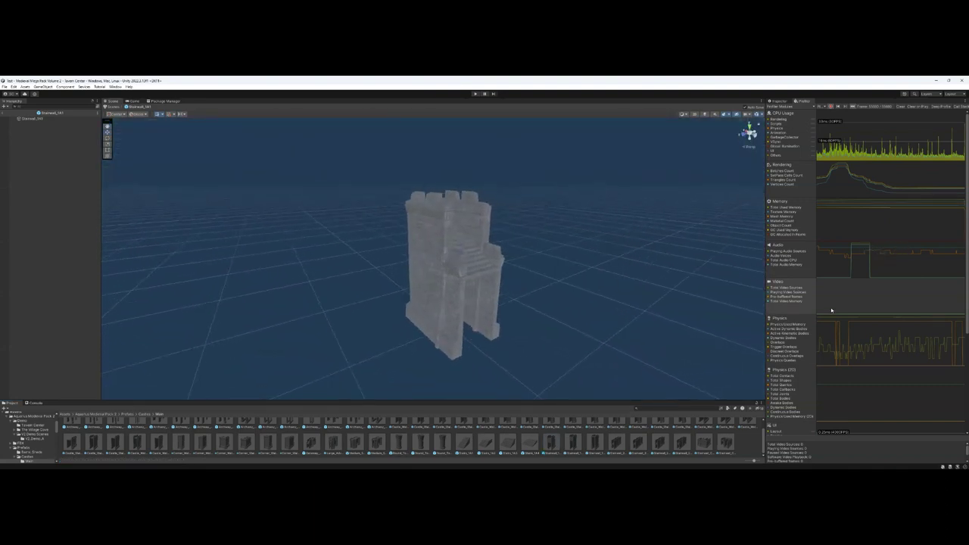
Step: View a series of castle prefabs one after another, including the large advanced gatehouse, gateway and corner wall pieces
{"action": "double_click", "coordinate": [377, 442]}
{"action": "double_click", "coordinate": [333, 442]}
{"action": "double_click", "coordinate": [311, 443]}
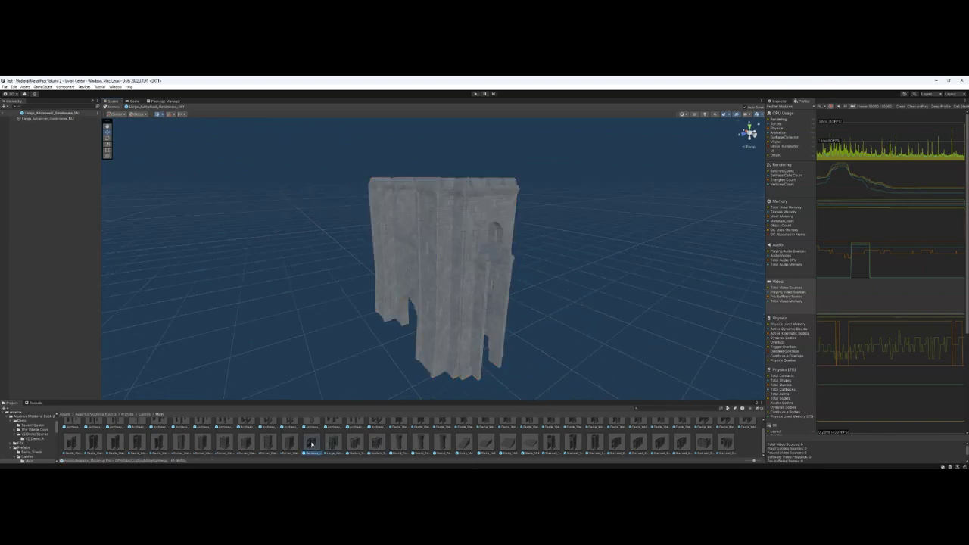
{"action": "double_click", "coordinate": [288, 442]}
{"action": "double_click", "coordinate": [267, 443]}
{"action": "double_click", "coordinate": [245, 443]}
{"action": "double_click", "coordinate": [225, 440]}
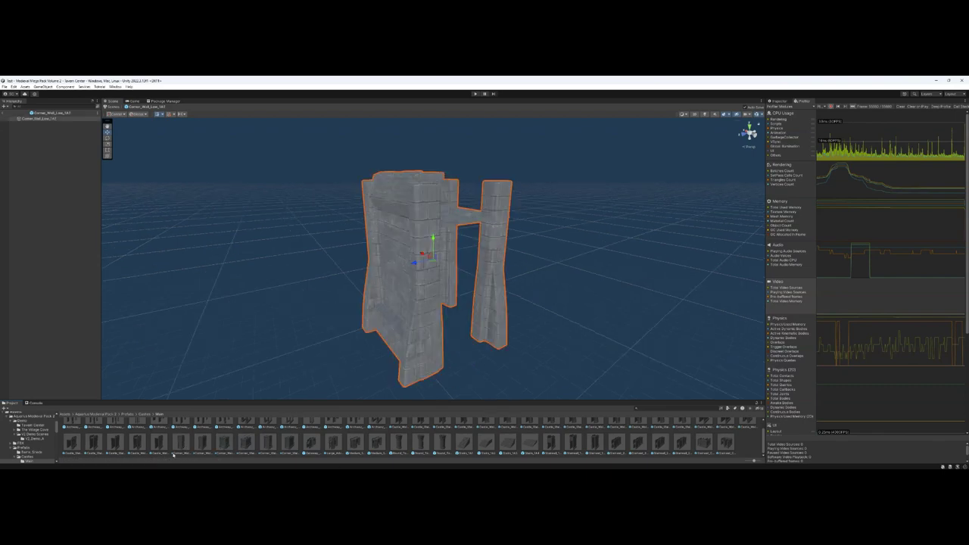
Step: Open the Castles Samples folder and view the second-to-last prefab, a middle castle wall section
{"action": "left_click", "coordinate": [144, 415]}
{"action": "double_click", "coordinate": [92, 430]}
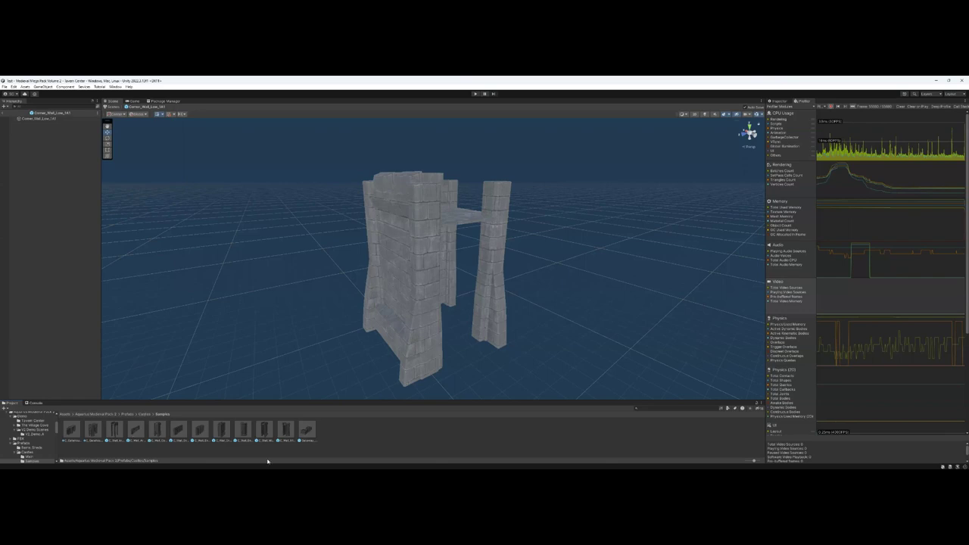
{"action": "double_click", "coordinate": [286, 429]}
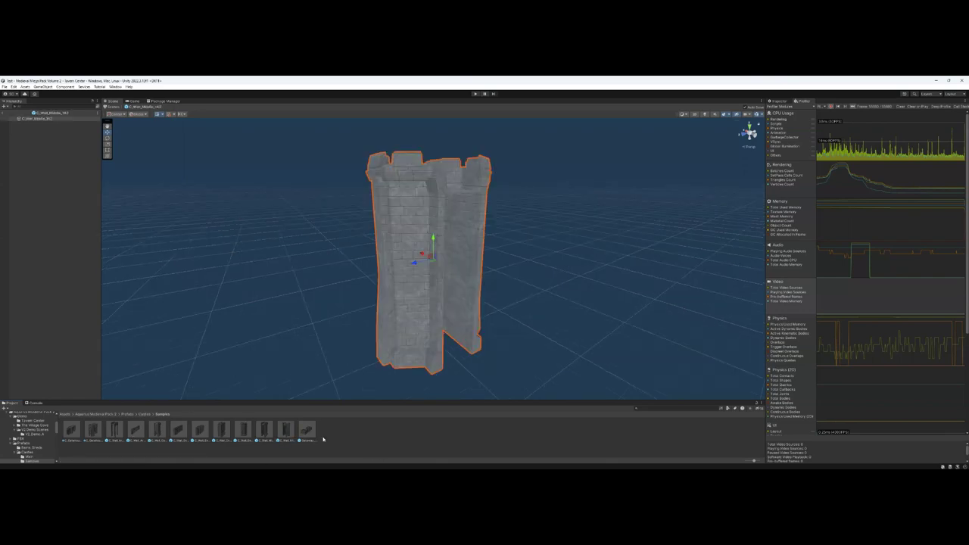
Step: View the last prefab in the Castles Samples folder, the gateway, and return to the Prefabs folder
{"action": "double_click", "coordinate": [307, 430]}
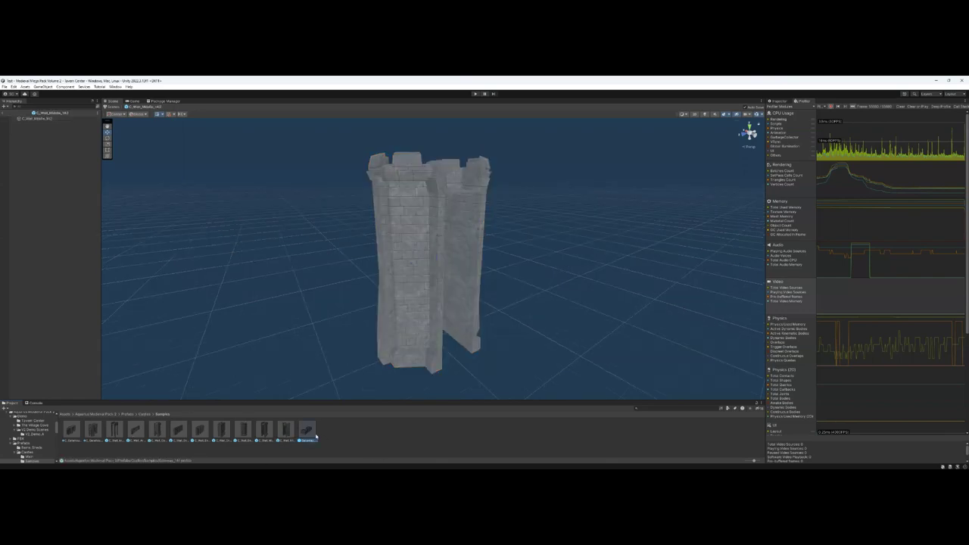
{"action": "left_click", "coordinate": [141, 415]}
{"action": "left_click", "coordinate": [126, 414]}
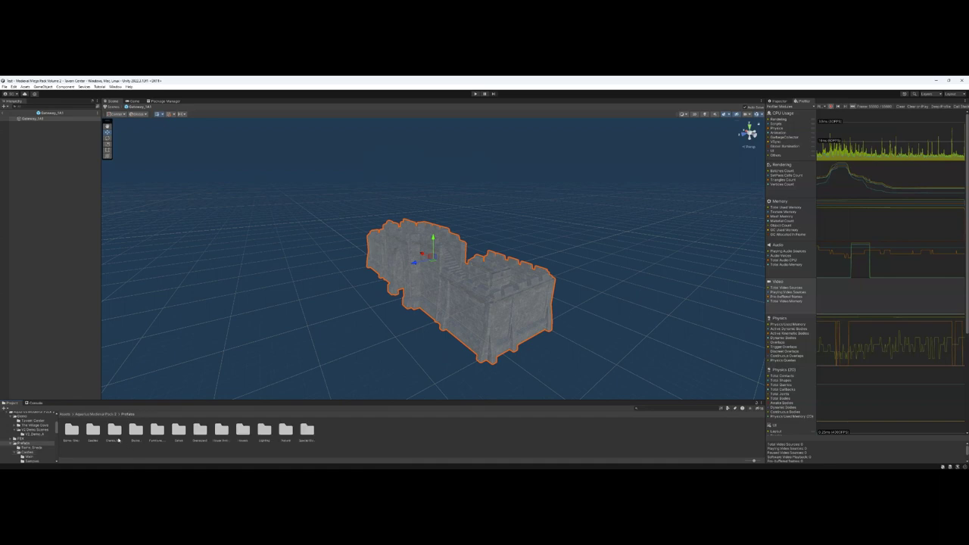
Step: Open the crates and barrels prefab folder and view a barrel, a bucket and a crate-and-barrel stack among its prefabs
{"action": "double_click", "coordinate": [115, 432]}
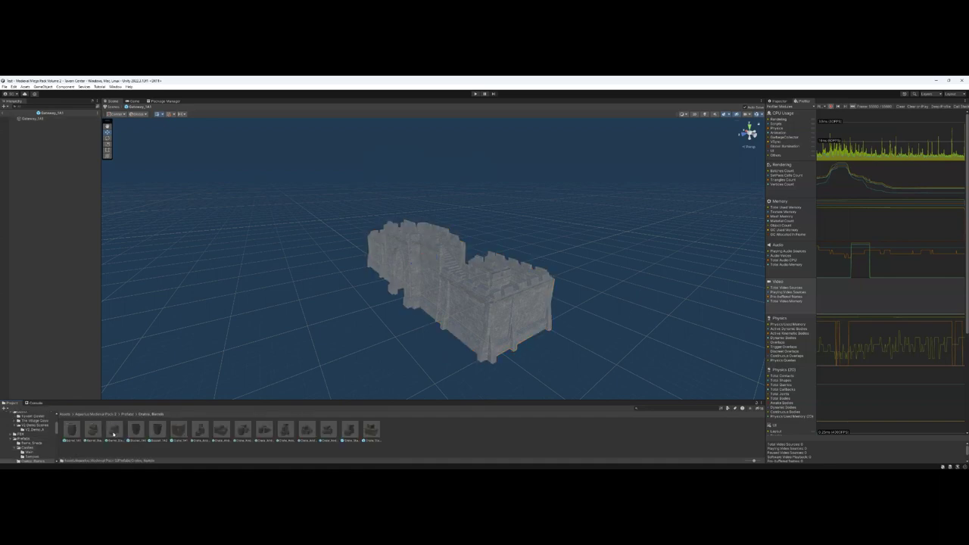
{"action": "double_click", "coordinate": [72, 433]}
{"action": "double_click", "coordinate": [96, 432]}
{"action": "double_click", "coordinate": [135, 433]}
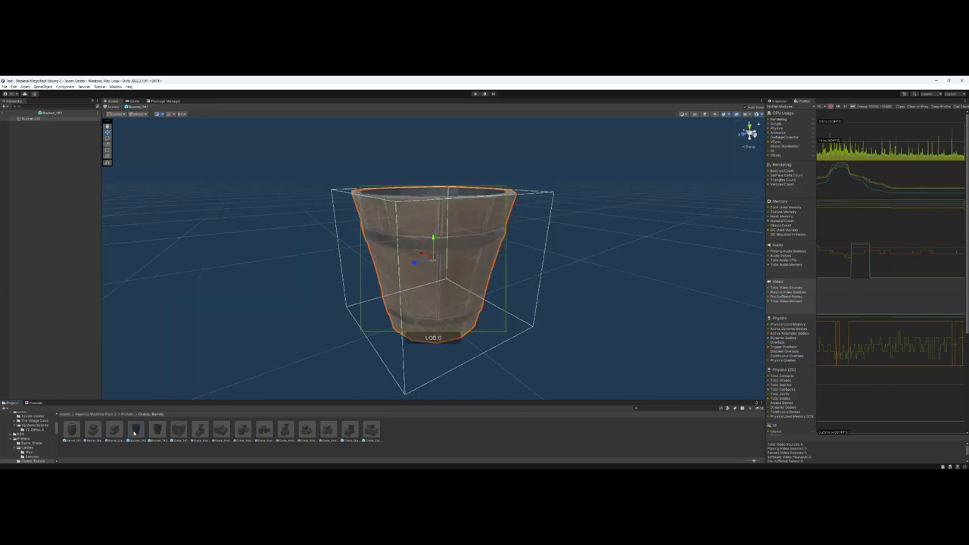
{"action": "double_click", "coordinate": [221, 430]}
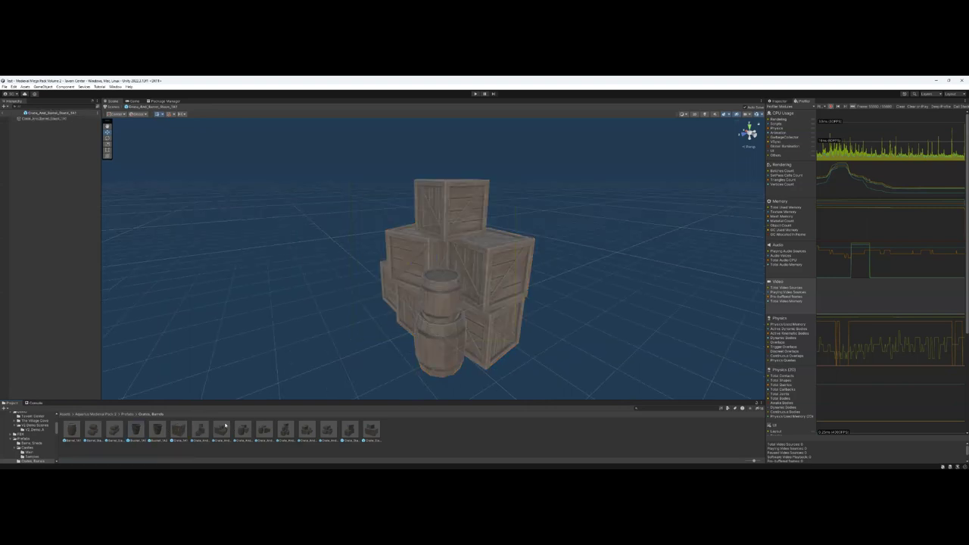
Step: Open the third docks stone wall prefab from the Docks folder and examine its stonework and stepped side up close
{"action": "left_click", "coordinate": [130, 414]}
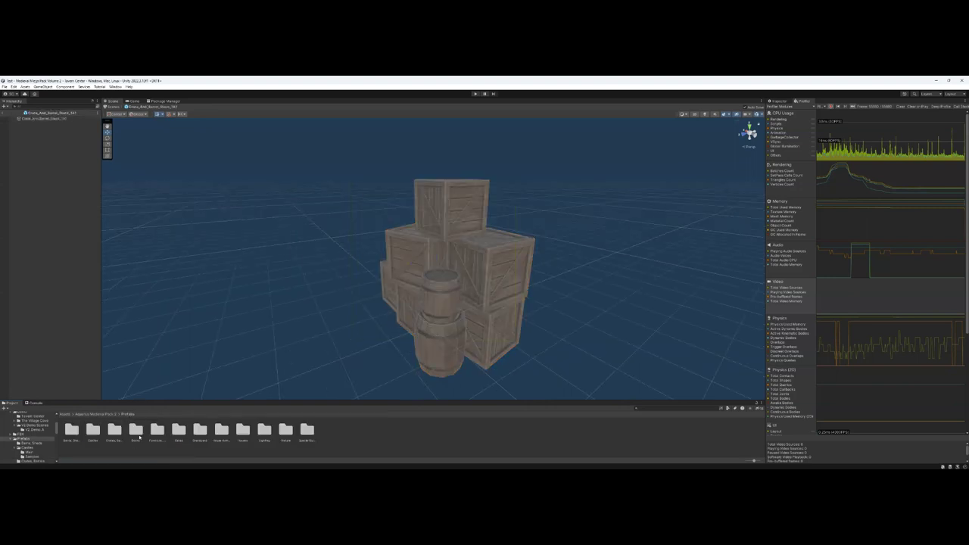
{"action": "double_click", "coordinate": [140, 427]}
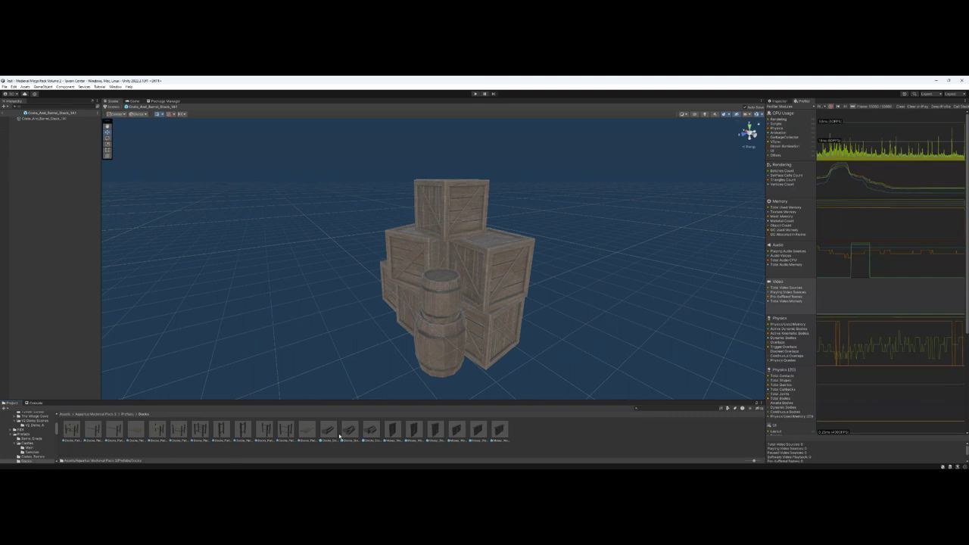
{"action": "double_click", "coordinate": [381, 431]}
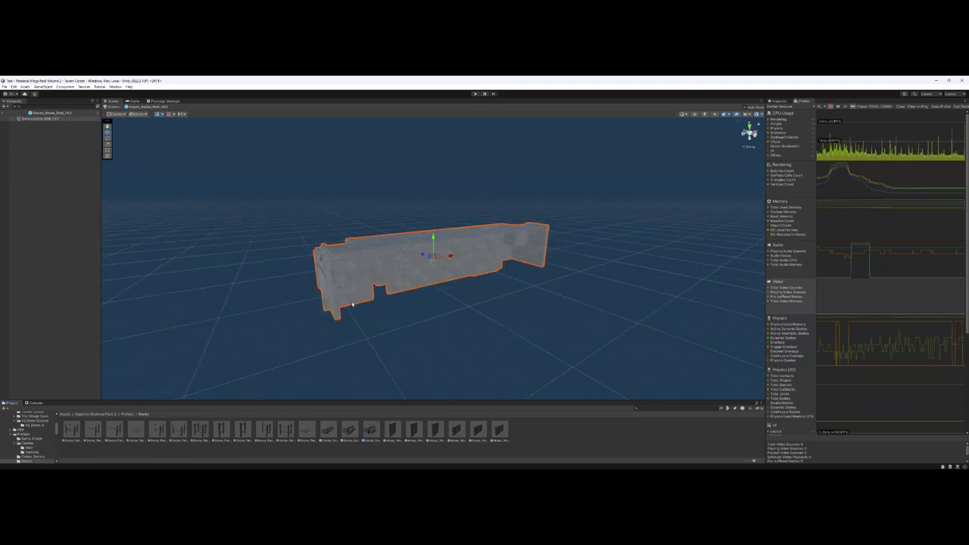
{"action": "scroll", "coordinate": [352, 304], "scroll_direction": "up", "scroll_amount": 6}
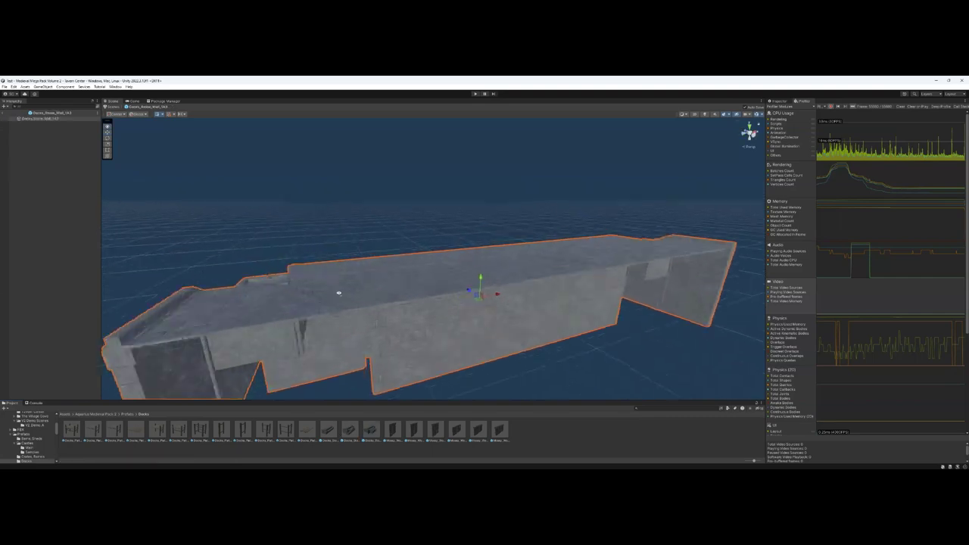
{"action": "scroll", "coordinate": [339, 293], "scroll_direction": "up", "scroll_amount": 4}
{"action": "scroll", "coordinate": [351, 296], "scroll_direction": "up", "scroll_amount": 2}
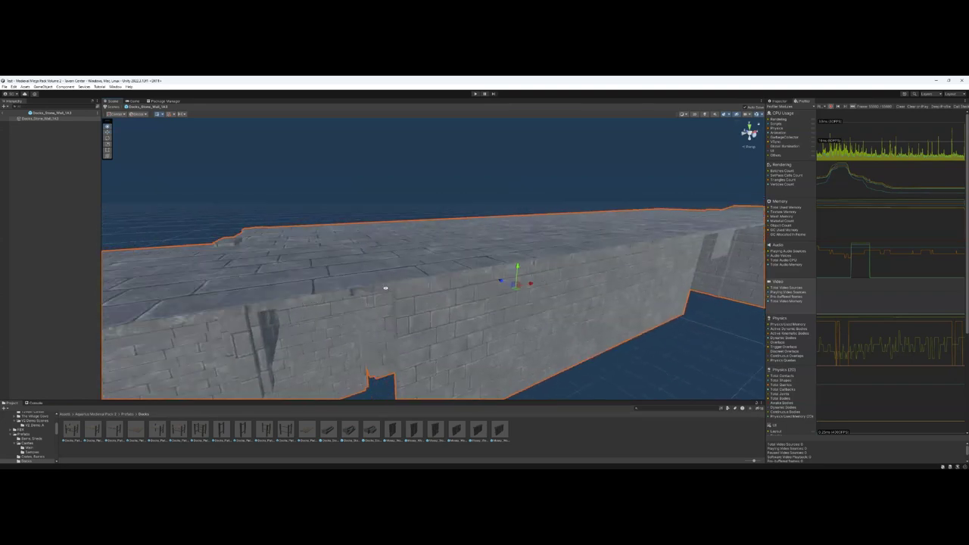
{"action": "left_click_drag", "start_coordinate": [385, 288], "coordinate": [560, 297], "text": "alt"}
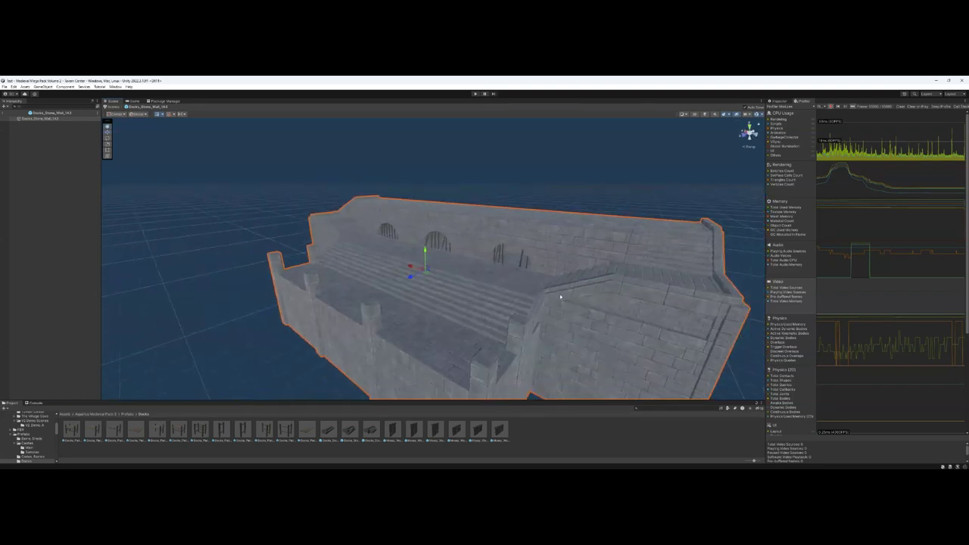
Step: View the second-to-last Docks prefab, a mossy half wall, followed by several of the docks platform extension prefabs
{"action": "double_click", "coordinate": [480, 432]}
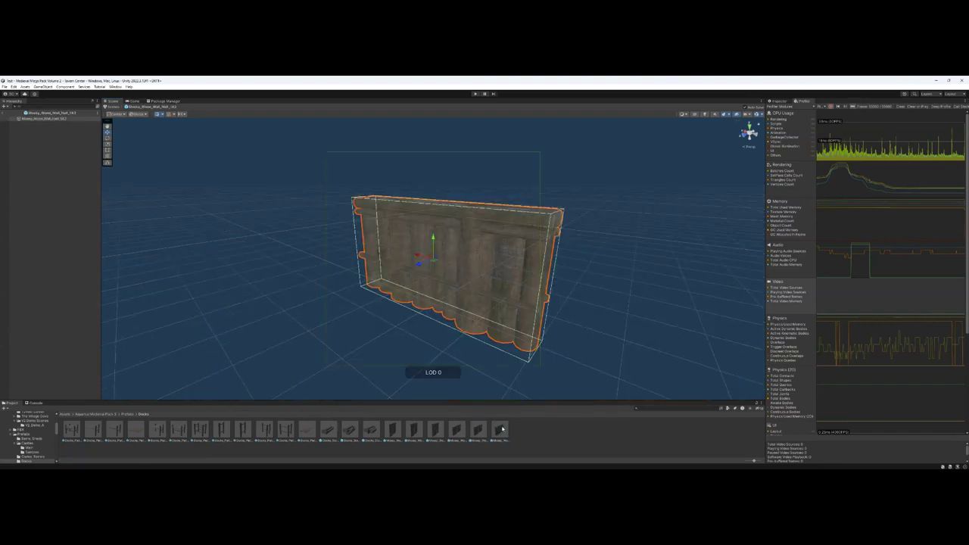
{"action": "double_click", "coordinate": [284, 429]}
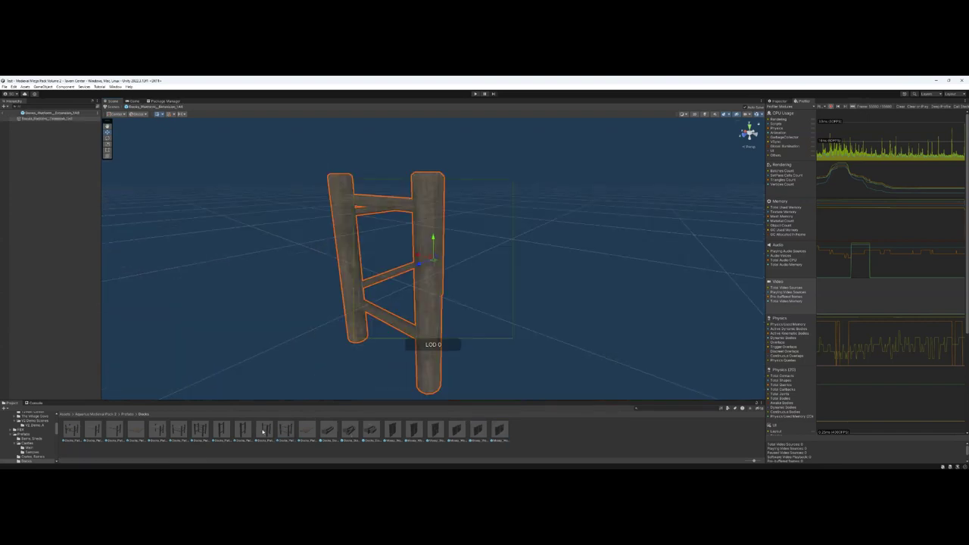
{"action": "double_click", "coordinate": [263, 431]}
{"action": "double_click", "coordinate": [243, 429]}
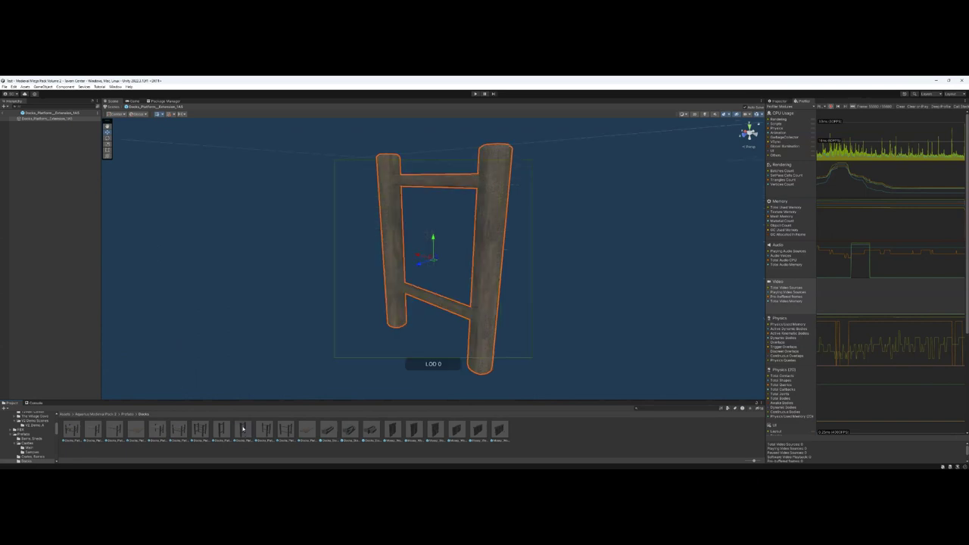
{"action": "double_click", "coordinate": [203, 430]}
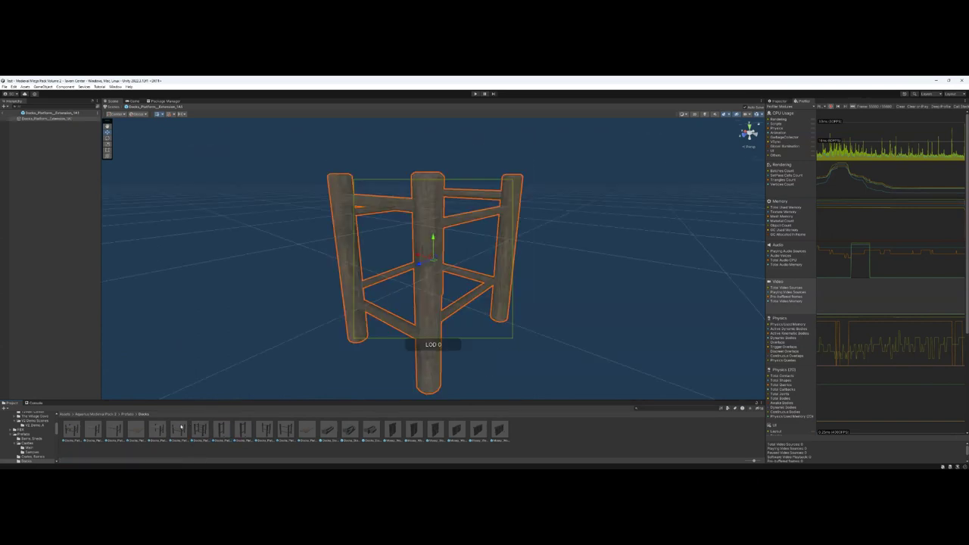
Step: View the remaining docks platform prefabs one after another, from the first ones in the folder to the half platform
{"action": "double_click", "coordinate": [178, 429]}
{"action": "double_click", "coordinate": [158, 430]}
{"action": "double_click", "coordinate": [137, 429]}
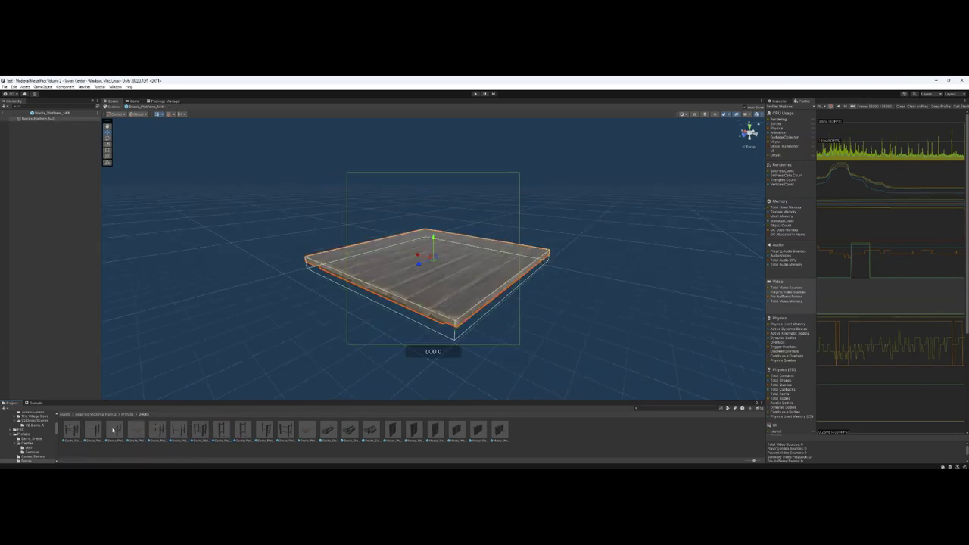
{"action": "double_click", "coordinate": [94, 430]}
{"action": "double_click", "coordinate": [71, 430]}
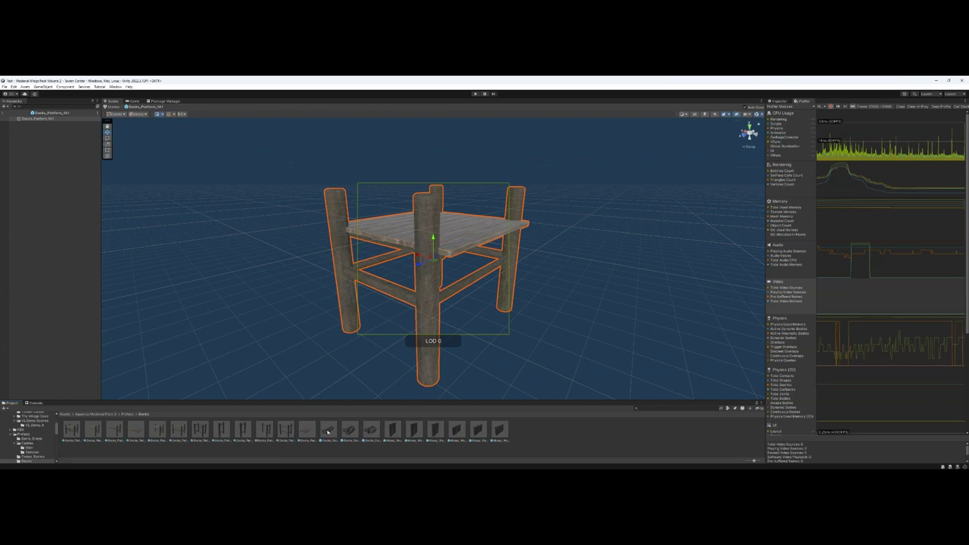
{"action": "double_click", "coordinate": [311, 429]}
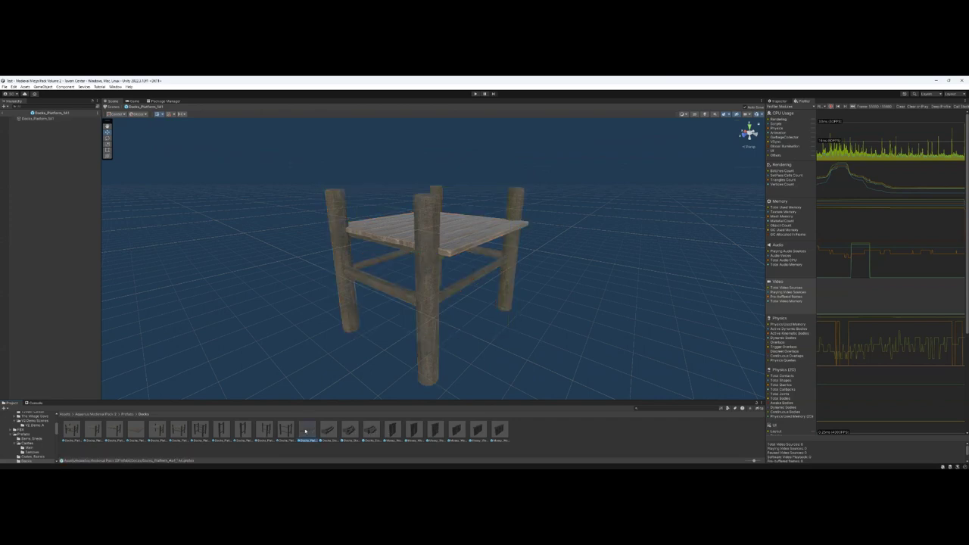
Step: Open the Exterior folder of the furniture props and look into its benches subfolder
{"action": "left_click", "coordinate": [127, 414]}
{"action": "double_click", "coordinate": [149, 432]}
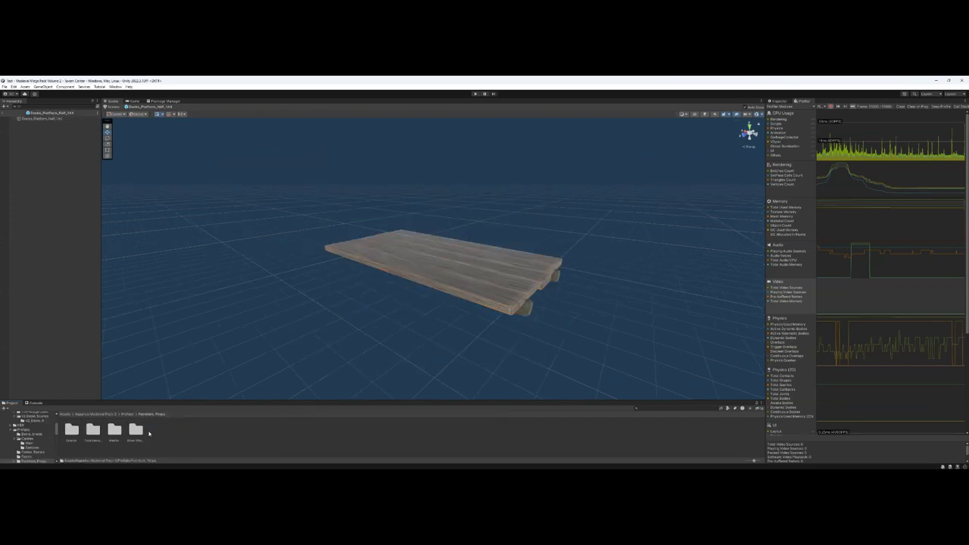
{"action": "double_click", "coordinate": [69, 433]}
{"action": "double_click", "coordinate": [69, 432]}
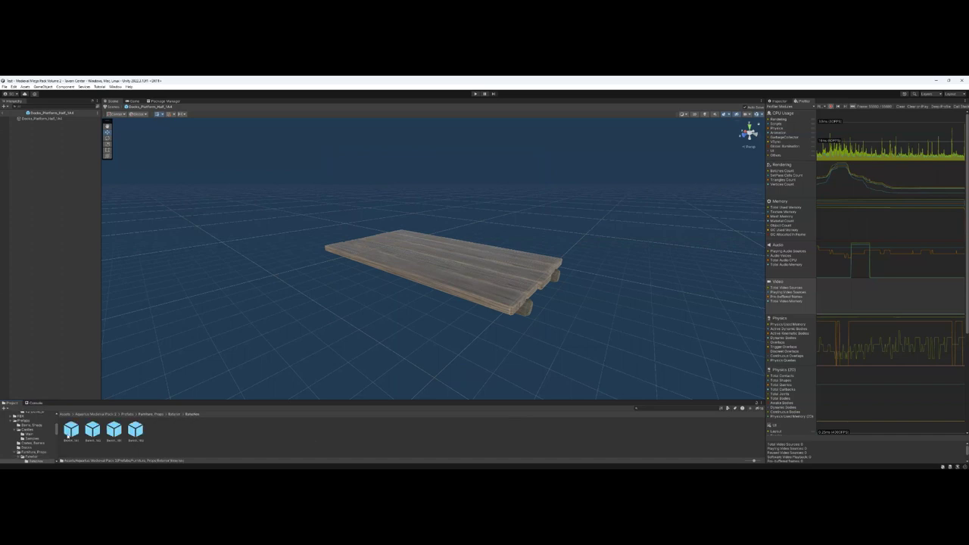
{"action": "left_click", "coordinate": [174, 414]}
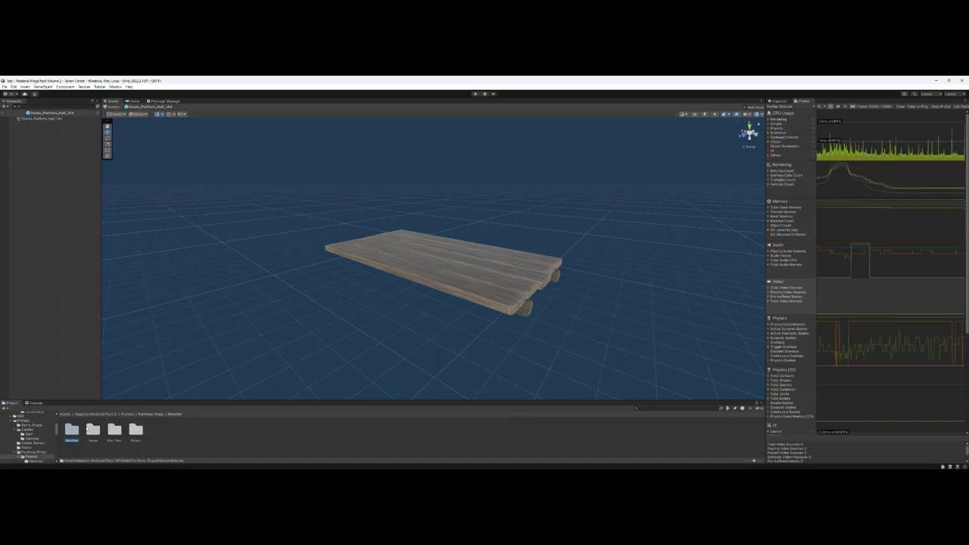
Step: Open the exterior Fences folder and view several of its fence and fence gate prefabs
{"action": "double_click", "coordinate": [93, 430]}
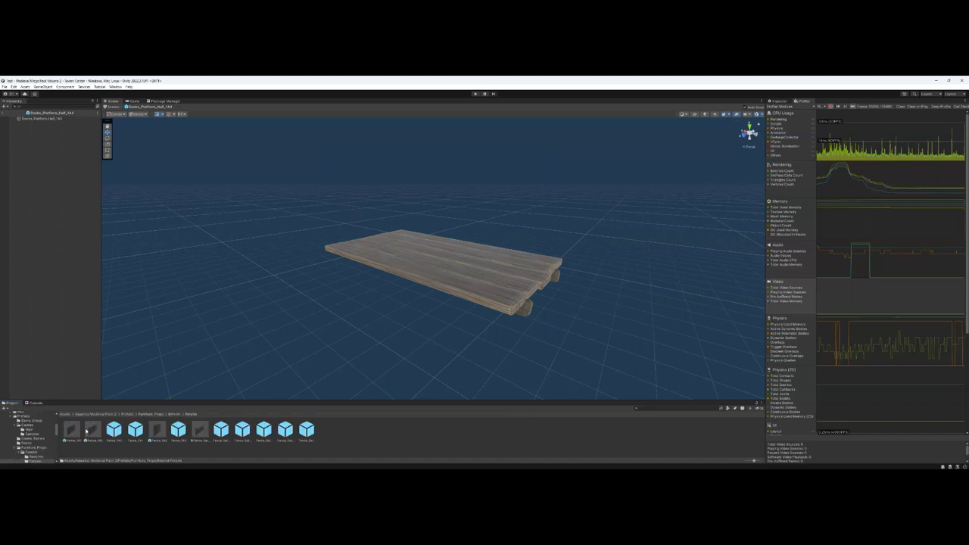
{"action": "double_click", "coordinate": [198, 432]}
{"action": "double_click", "coordinate": [225, 429]}
{"action": "double_click", "coordinate": [264, 432]}
{"action": "double_click", "coordinate": [281, 433]}
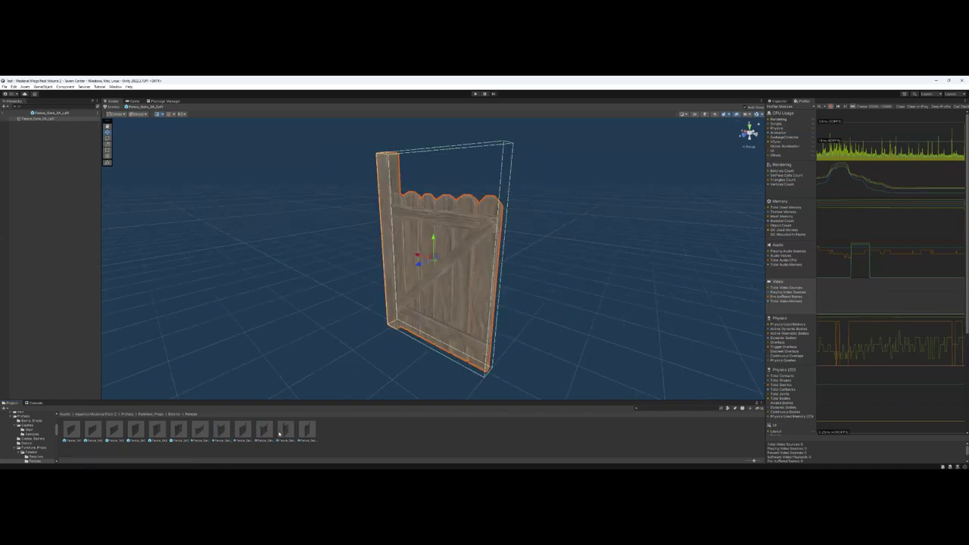
Step: View the cart wheel and bulletin board prefabs in the exterior Misc Town folder, examining the bulletin board from its side
{"action": "left_click", "coordinate": [174, 414]}
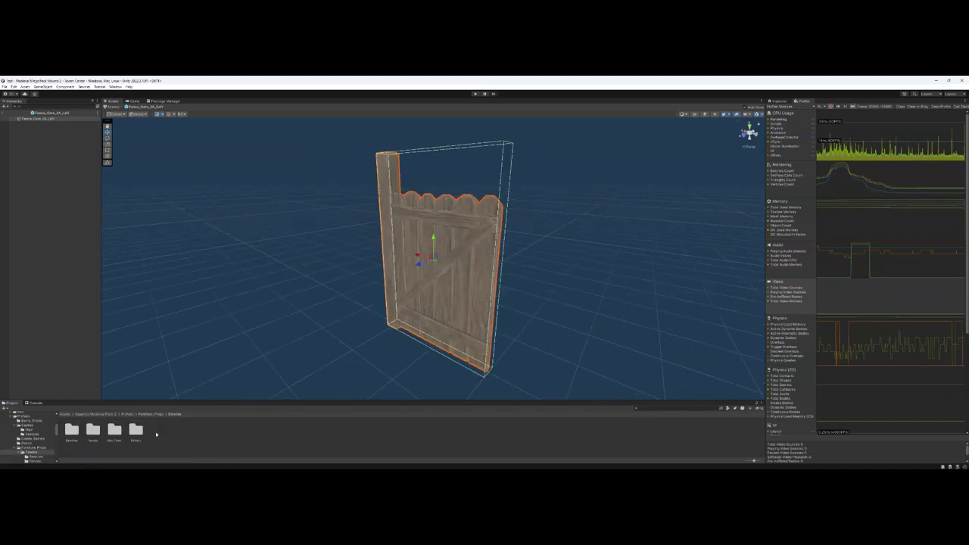
{"action": "double_click", "coordinate": [114, 429]}
{"action": "double_click", "coordinate": [114, 429]}
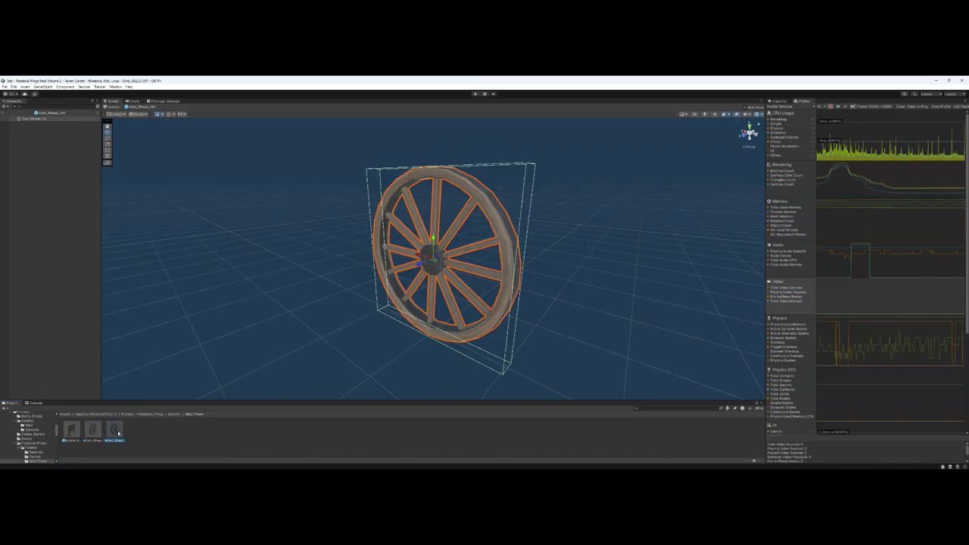
{"action": "double_click", "coordinate": [73, 429]}
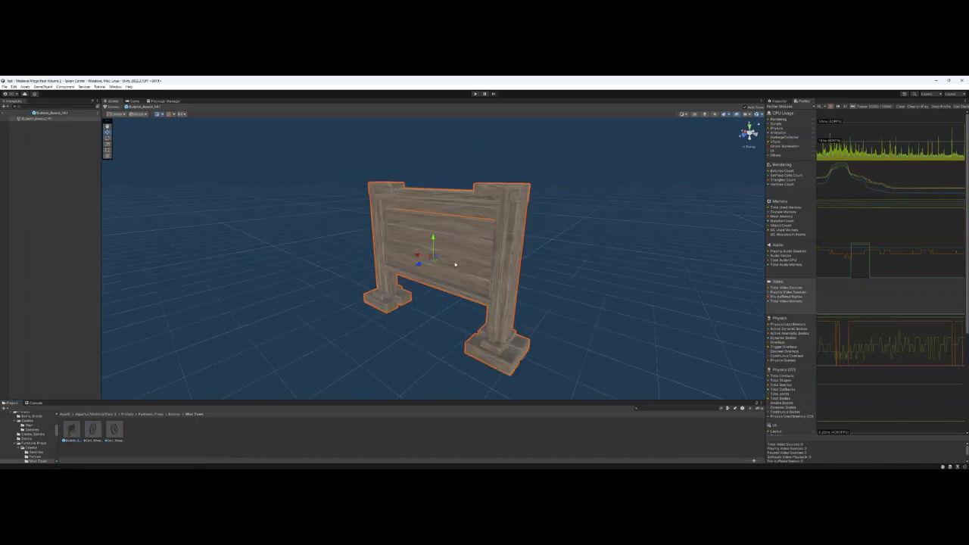
{"action": "right_click_drag", "start_coordinate": [454, 264], "coordinate": [369, 263]}
Step: Open the exterior Pottery folder and view its last prefab, a group of pots
{"action": "left_click", "coordinate": [175, 414]}
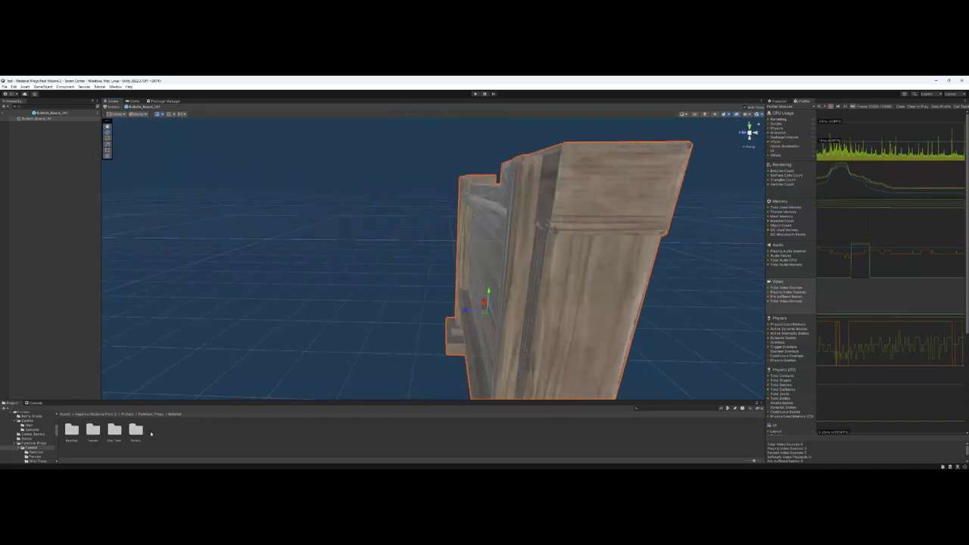
{"action": "double_click", "coordinate": [135, 429]}
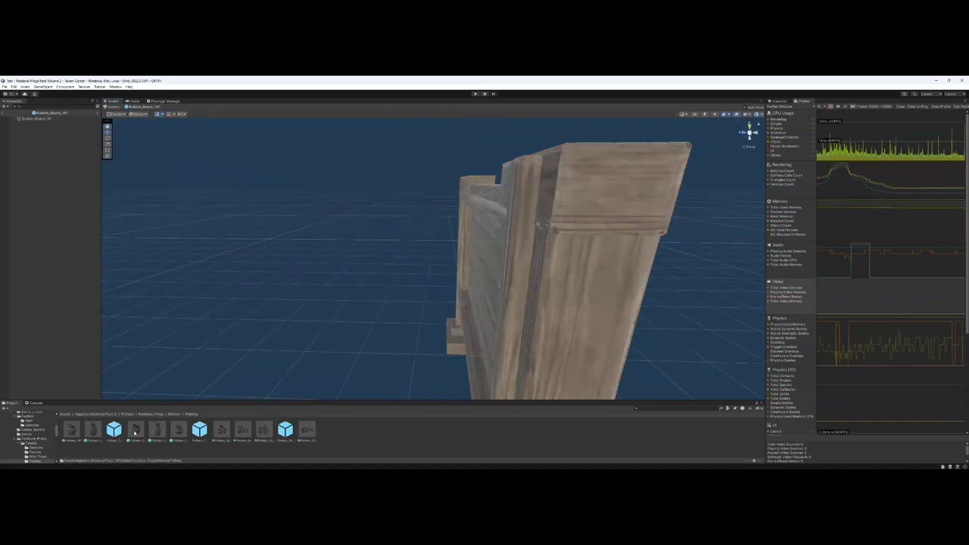
{"action": "double_click", "coordinate": [306, 430]}
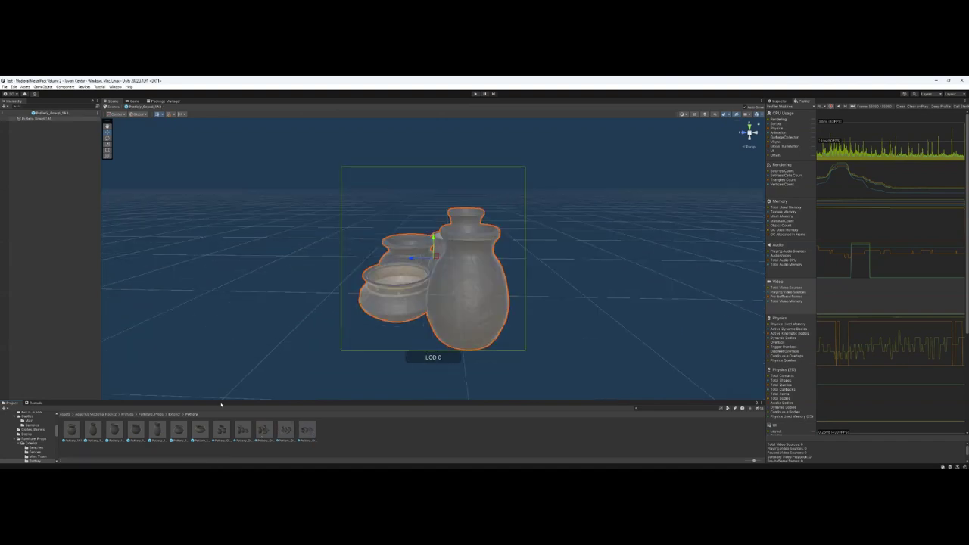
Step: Open the Prefabs folder of the food items props and view two of its herb crate prefabs
{"action": "left_click", "coordinate": [175, 414]}
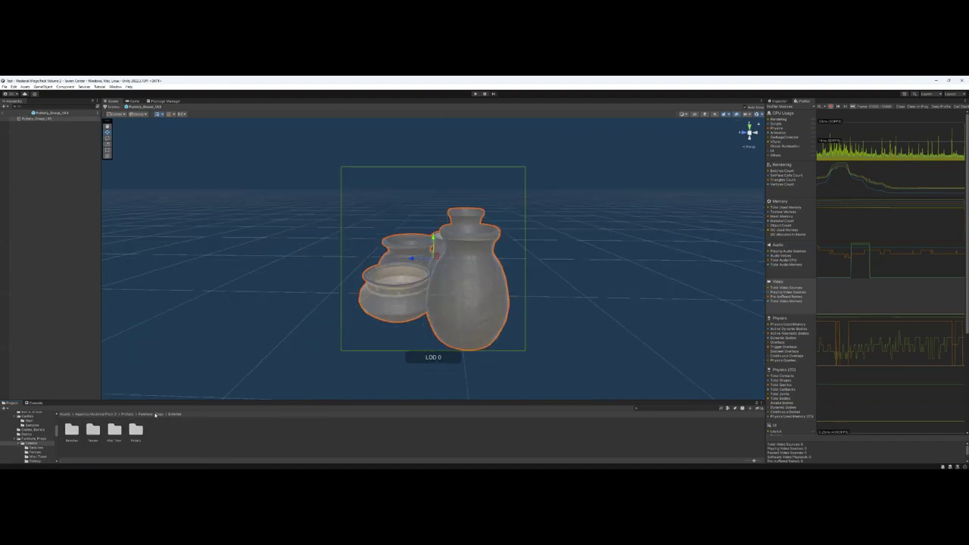
{"action": "left_click", "coordinate": [152, 414]}
{"action": "double_click", "coordinate": [92, 429]}
{"action": "double_click", "coordinate": [92, 430]}
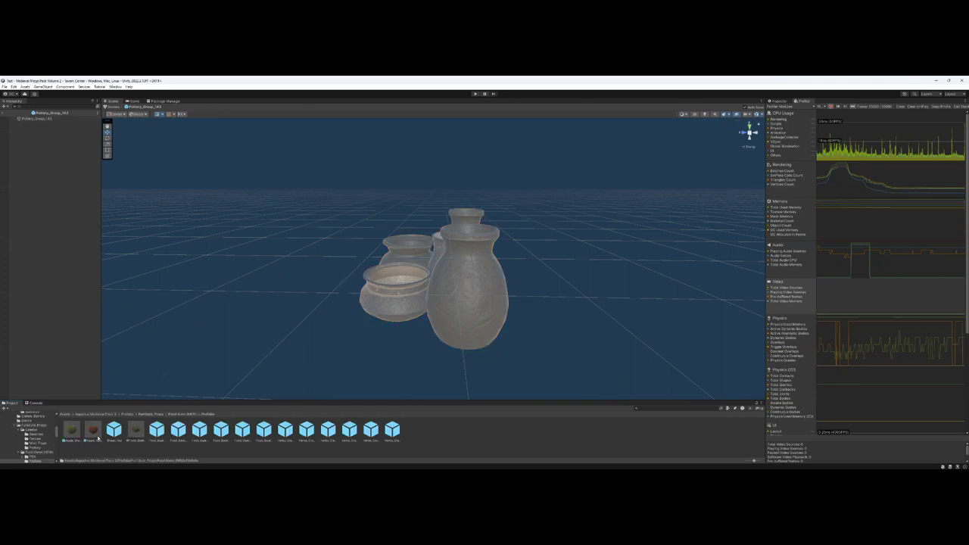
{"action": "double_click", "coordinate": [305, 433]}
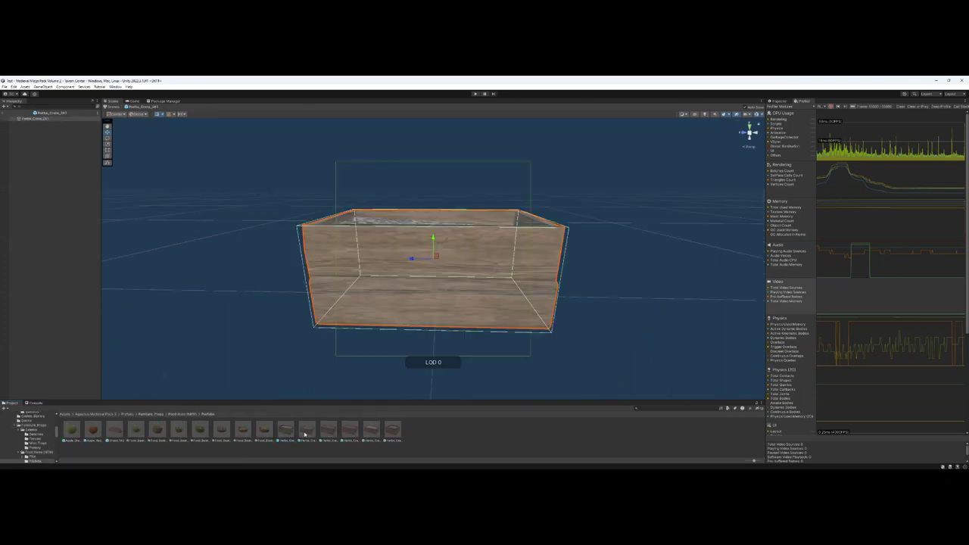
{"action": "double_click", "coordinate": [334, 429]}
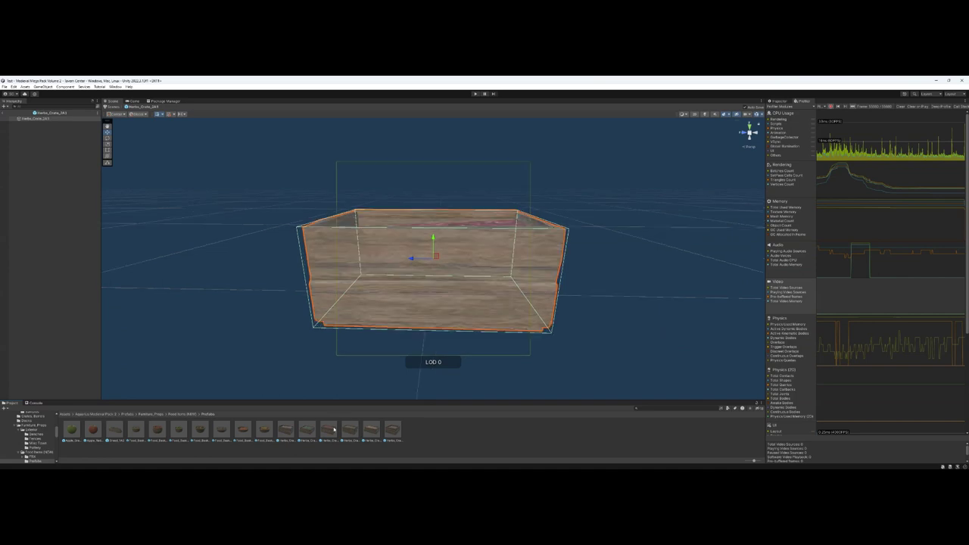
Step: Leave the food prefabs for the furniture props' Interior folder and show the Inspector instead of the Profiler
{"action": "left_click", "coordinate": [185, 414]}
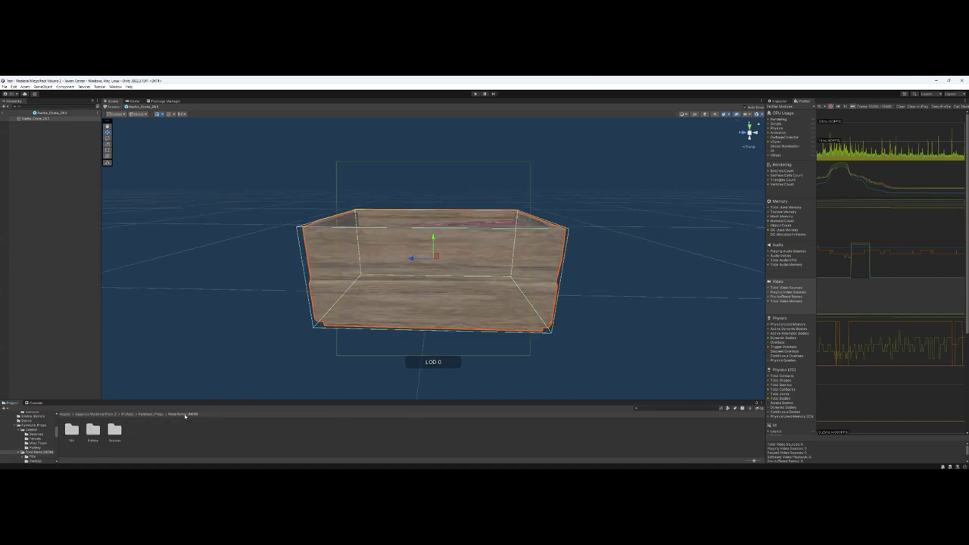
{"action": "left_click", "coordinate": [779, 101]}
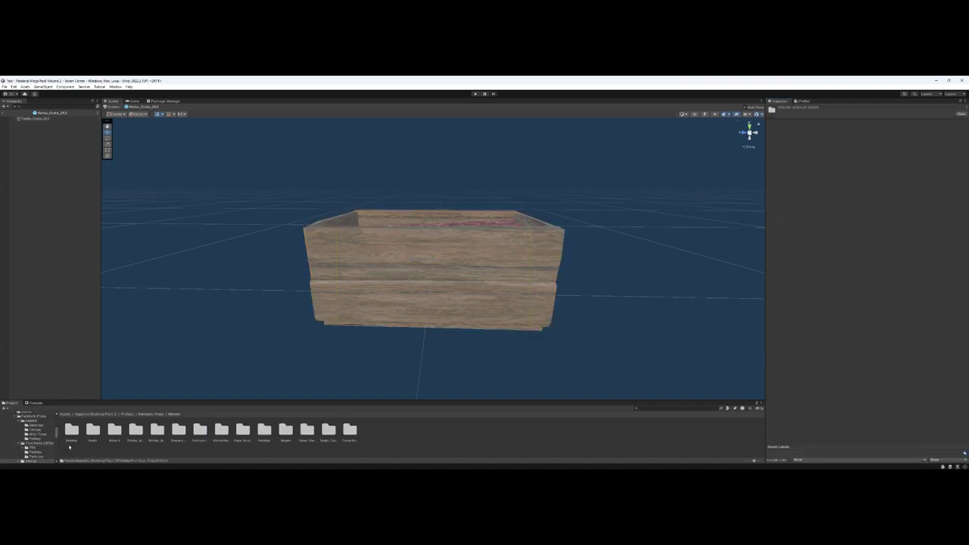
Step: Open the interior Bedding folder and view its adult and children's bed prefabs
{"action": "double_click", "coordinate": [71, 430]}
{"action": "double_click", "coordinate": [91, 429]}
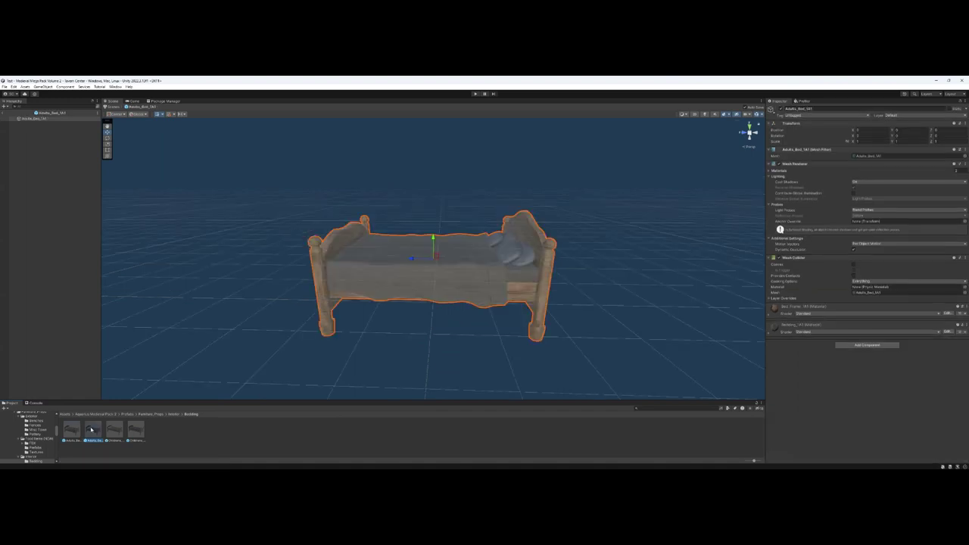
{"action": "double_click", "coordinate": [117, 430]}
{"action": "double_click", "coordinate": [135, 432]}
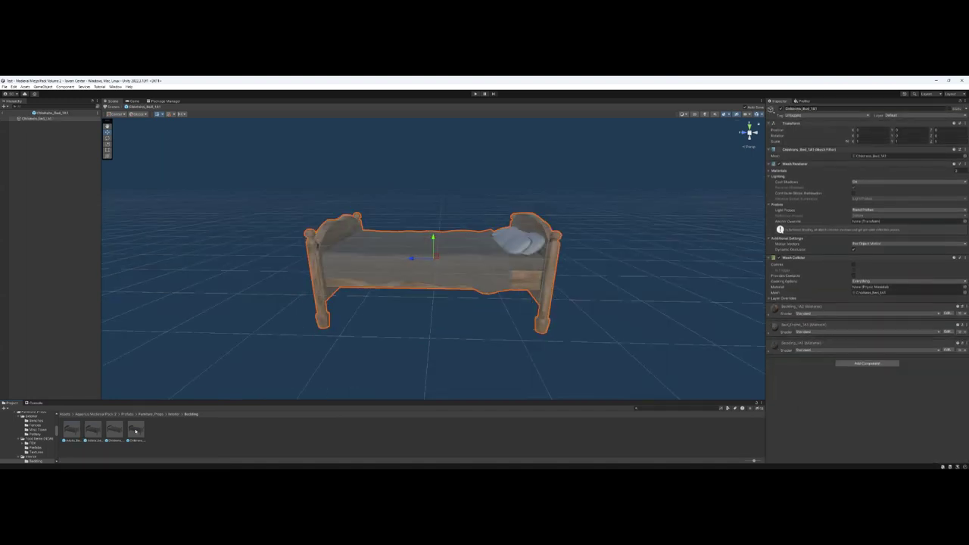
Step: Open the interior Books folder and view a single book prefab from a different angle
{"action": "left_click", "coordinate": [171, 414]}
{"action": "double_click", "coordinate": [92, 429]}
{"action": "left_click", "coordinate": [135, 430]}
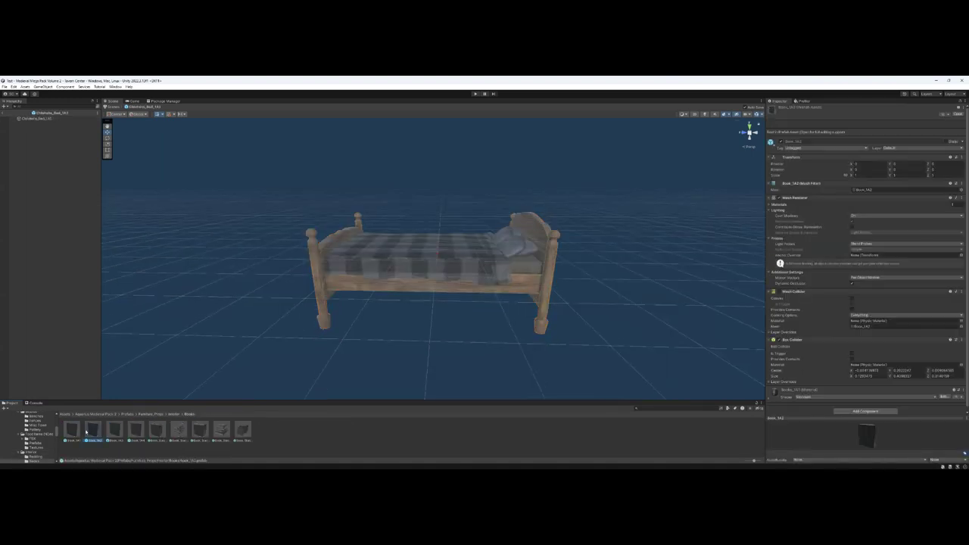
{"action": "double_click", "coordinate": [135, 430]}
{"action": "key", "text": "e"}
{"action": "right_click_drag", "start_coordinate": [349, 358], "coordinate": [241, 362]}
{"action": "key", "text": "s"}
{"action": "right_click_drag", "start_coordinate": [236, 355], "coordinate": [215, 347]}
Step: View several book stack prefabs in the Books folder, including the last one with leaning books
{"action": "double_click", "coordinate": [186, 433]}
{"action": "double_click", "coordinate": [205, 432]}
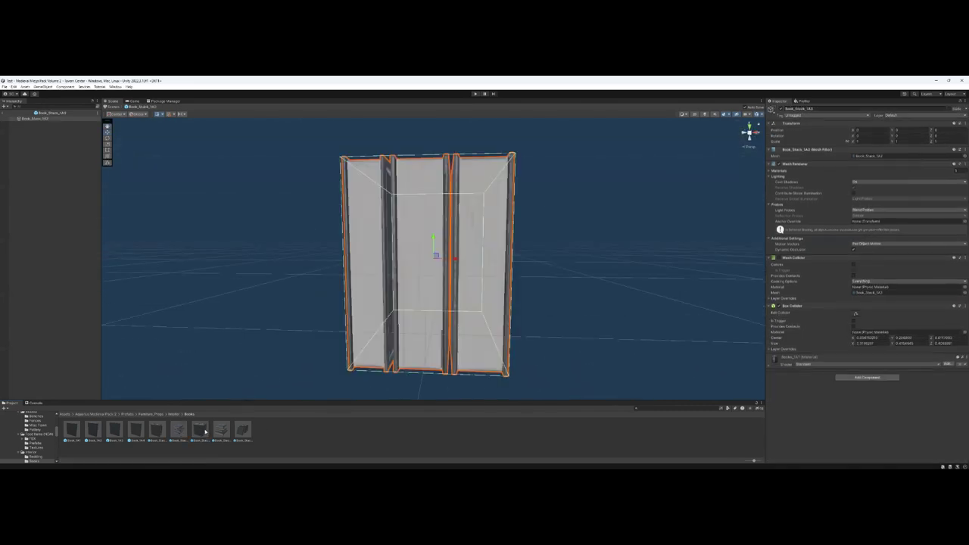
{"action": "left_click", "coordinate": [233, 429]}
{"action": "double_click", "coordinate": [251, 432]}
Step: Look through the contents of the second books folder and both bottles and jars folders, returning to the Interior folder
{"action": "left_click", "coordinate": [175, 414]}
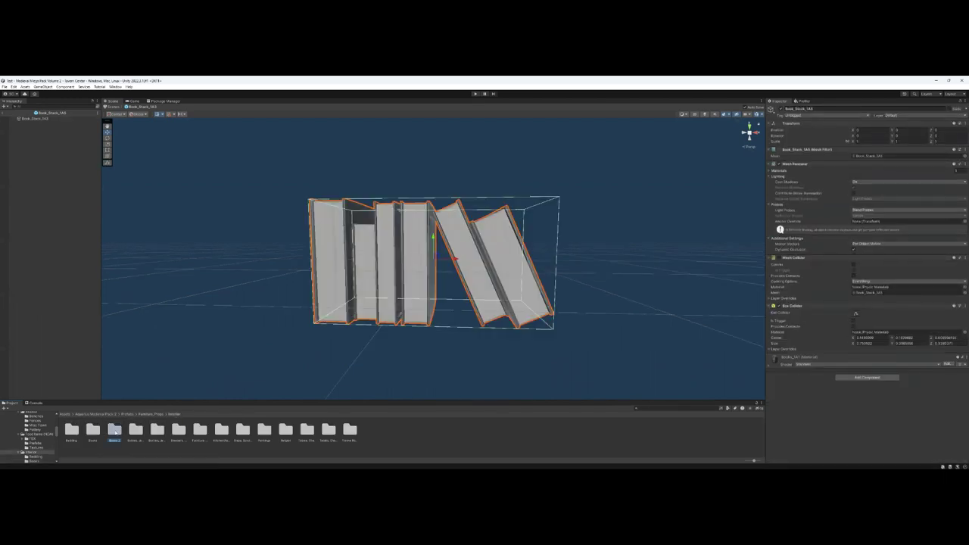
{"action": "double_click", "coordinate": [114, 430]}
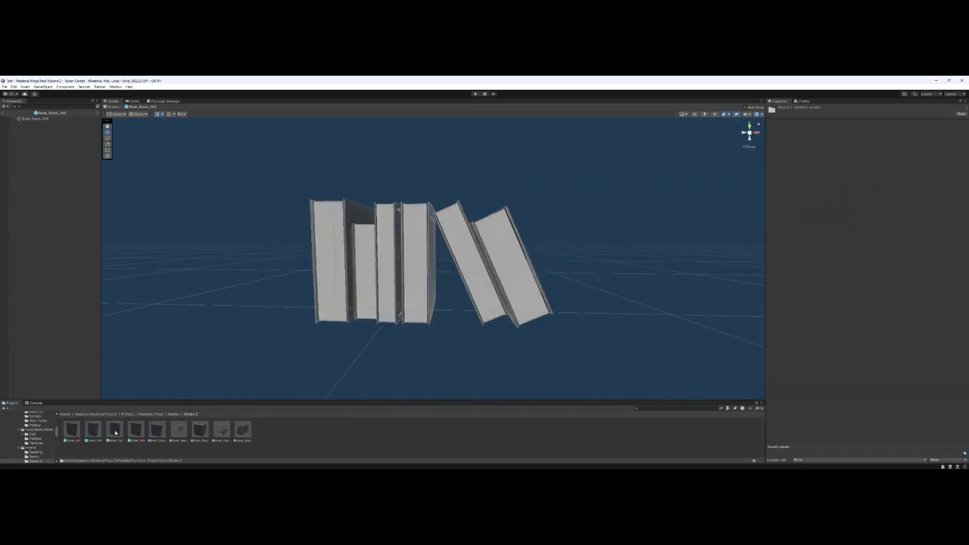
{"action": "left_click", "coordinate": [172, 414]}
{"action": "double_click", "coordinate": [135, 431]}
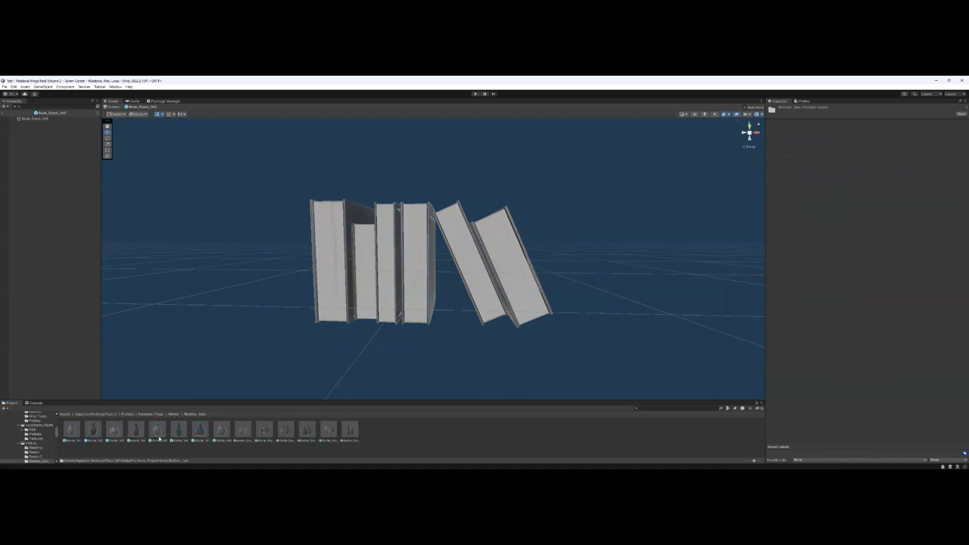
{"action": "left_click", "coordinate": [174, 414]}
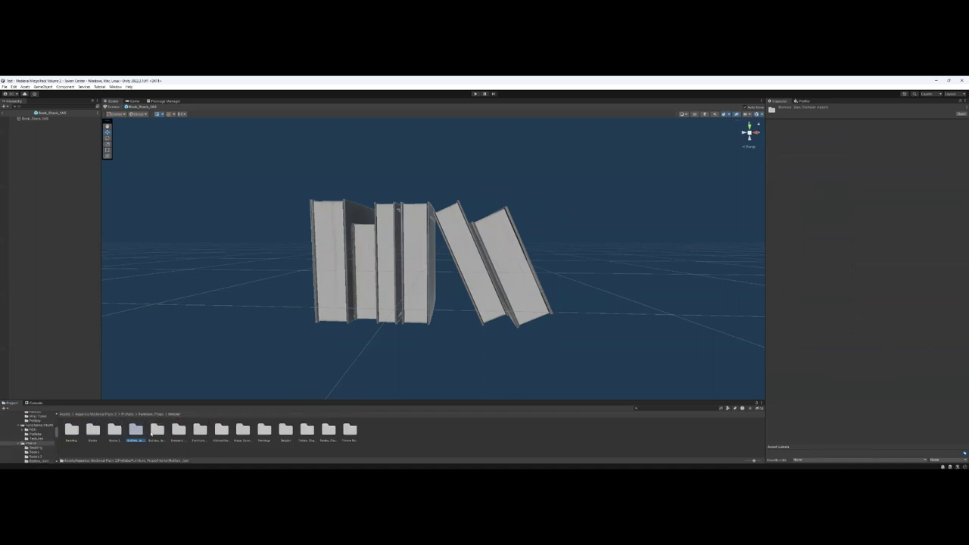
{"action": "double_click", "coordinate": [157, 430]}
{"action": "left_click", "coordinate": [175, 414]}
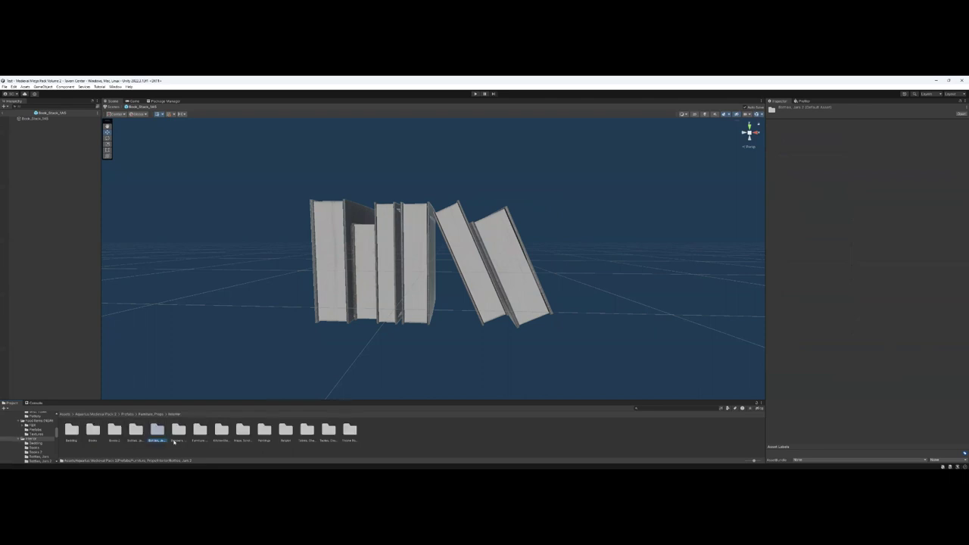
Step: Open the dressers and shelves folder and examine the Bookshelf_1A4 prefab from its open front
{"action": "double_click", "coordinate": [179, 430]}
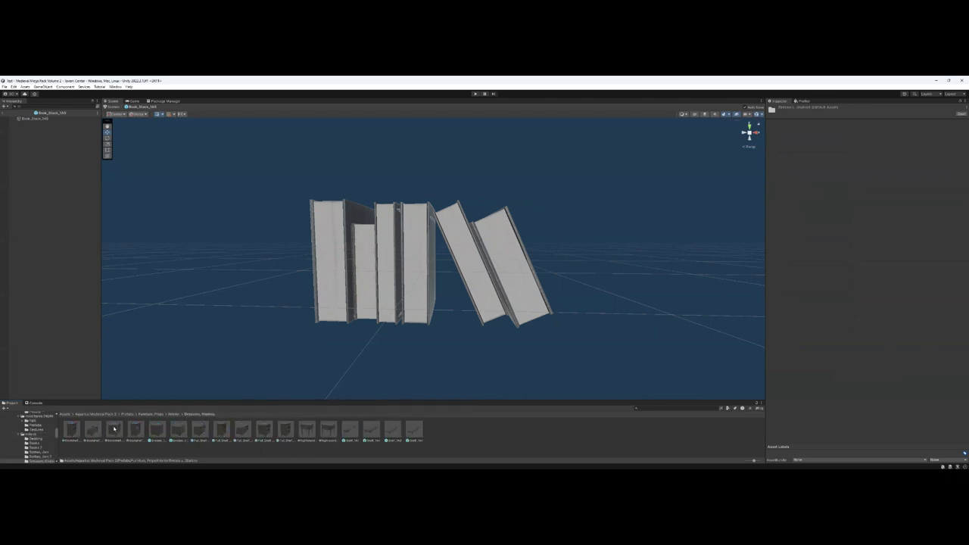
{"action": "double_click", "coordinate": [113, 429]}
{"action": "double_click", "coordinate": [135, 429]}
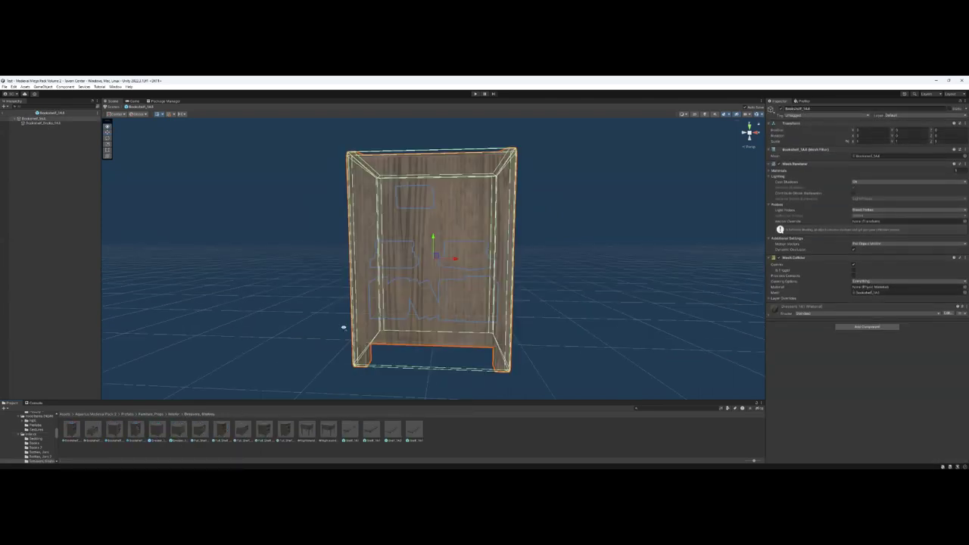
{"action": "left_click_drag", "start_coordinate": [344, 328], "coordinate": [298, 292], "text": "alt"}
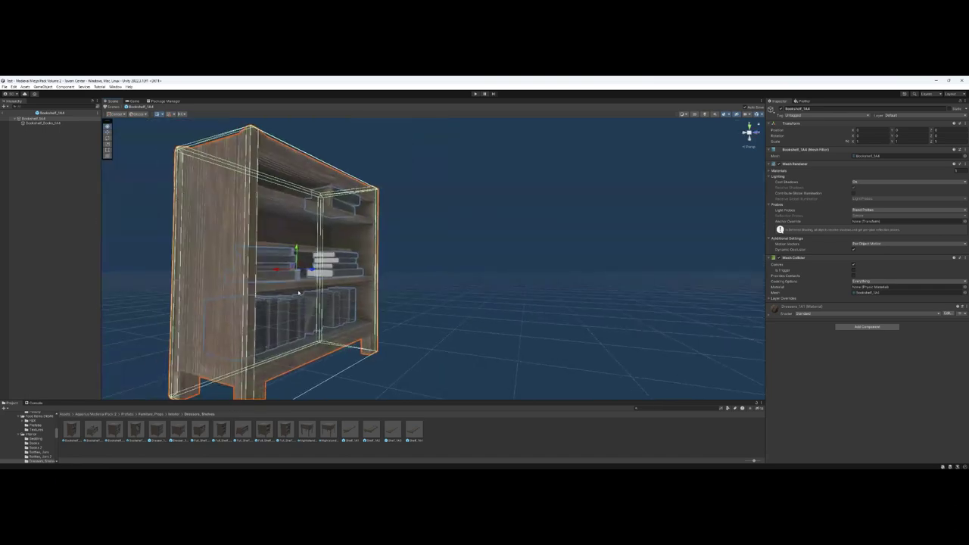
Step: Try moving the books out of the bookshelf as a separate object, and undo the move
{"action": "left_click", "coordinate": [48, 123]}
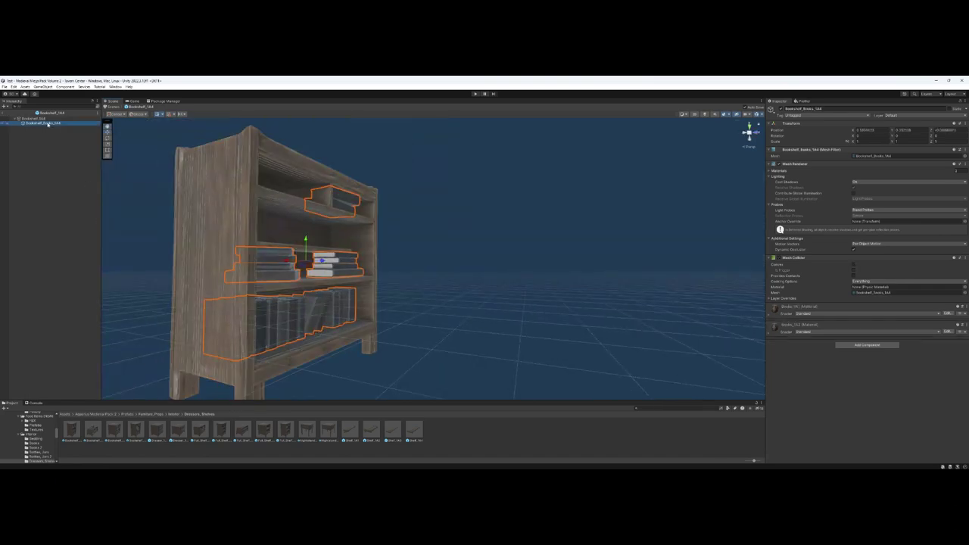
{"action": "left_click_drag", "start_coordinate": [324, 263], "coordinate": [529, 261]}
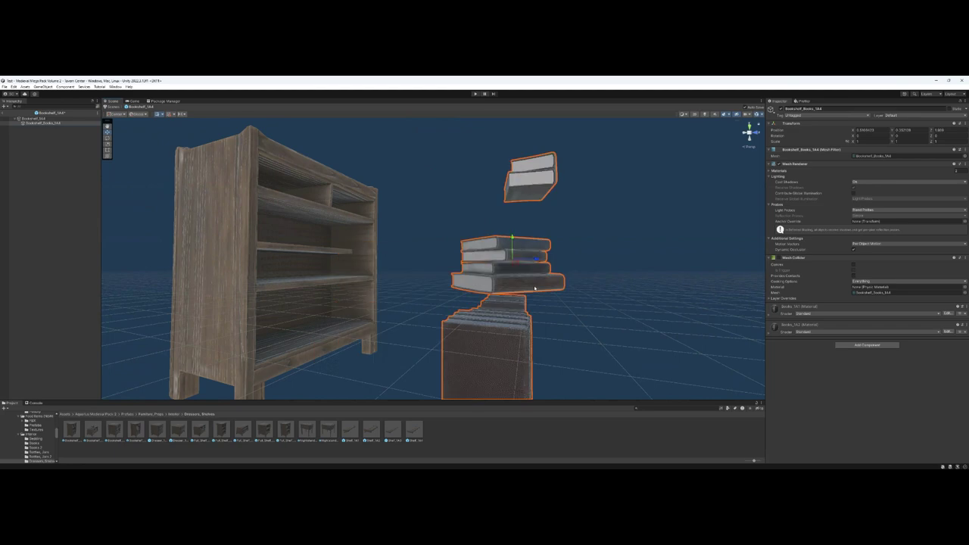
{"action": "key", "text": "ctrl+z"}
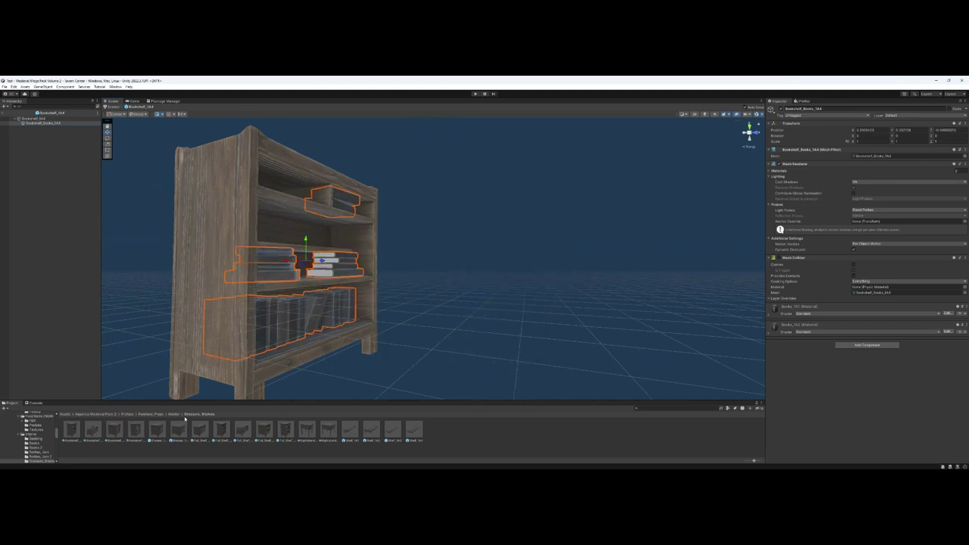
Step: View a dresser, a full shelf and both nightstand prefabs in the dressers and shelves folder
{"action": "double_click", "coordinate": [175, 428]}
{"action": "double_click", "coordinate": [282, 431]}
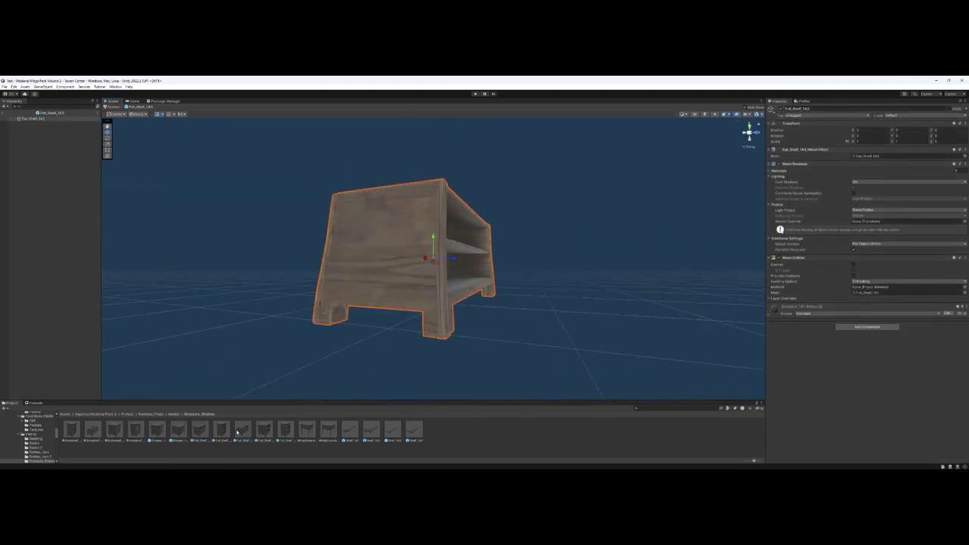
{"action": "double_click", "coordinate": [307, 433]}
{"action": "double_click", "coordinate": [331, 433]}
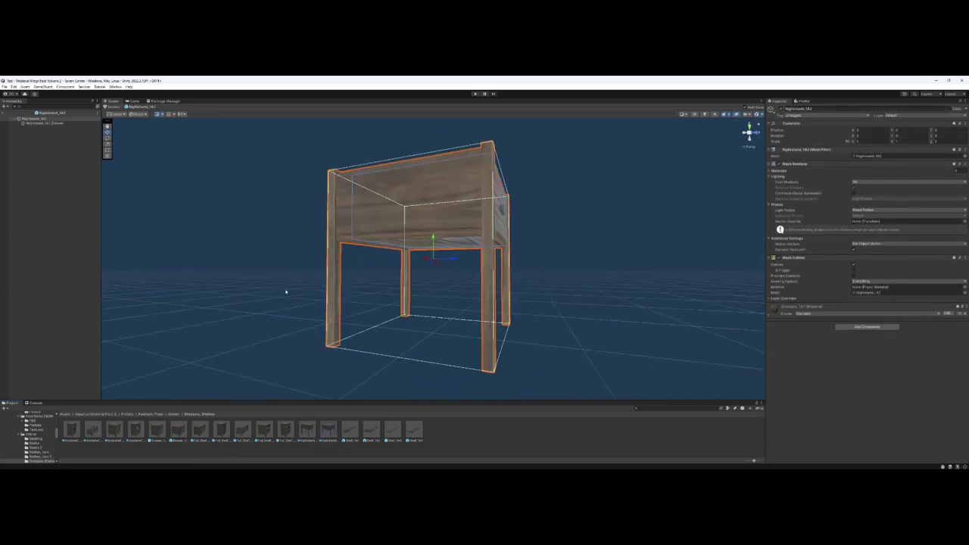
Step: Try sliding the drawer out of the nightstand to look inside, and undo the move
{"action": "left_click", "coordinate": [53, 123]}
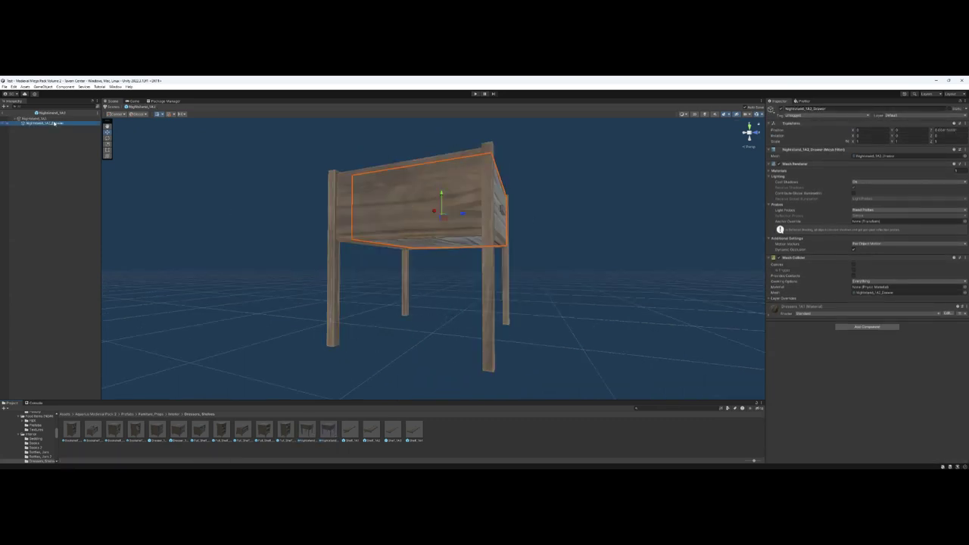
{"action": "left_click_drag", "start_coordinate": [460, 216], "coordinate": [500, 274]}
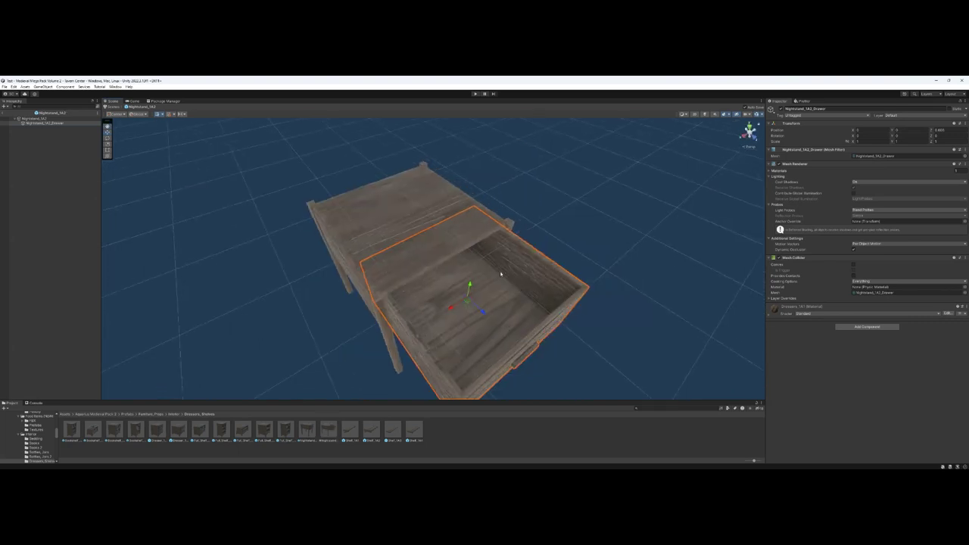
{"action": "key", "text": "ctrl+z"}
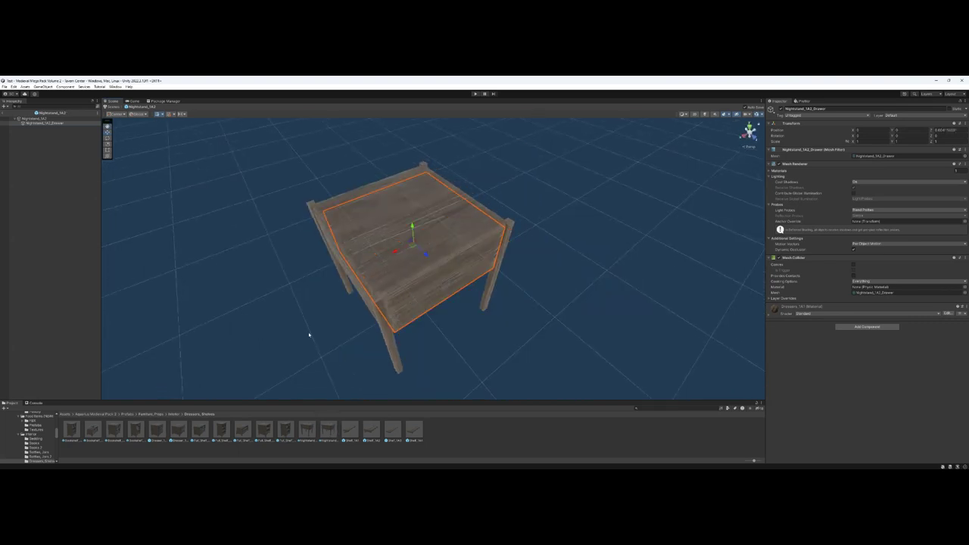
Step: Open the Furniture Prefabs folder of the new furniture set and view several of its table prefabs
{"action": "left_click", "coordinate": [174, 414]}
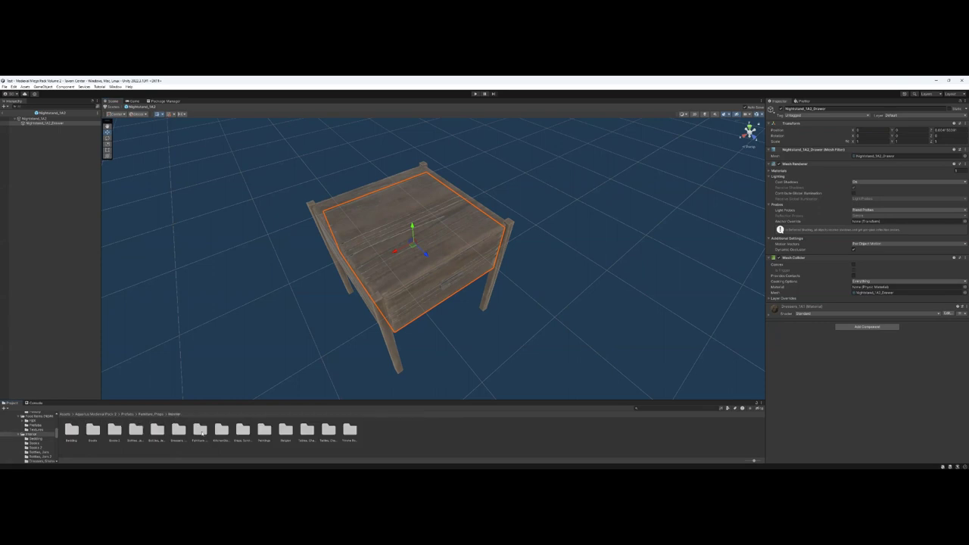
{"action": "double_click", "coordinate": [199, 431]}
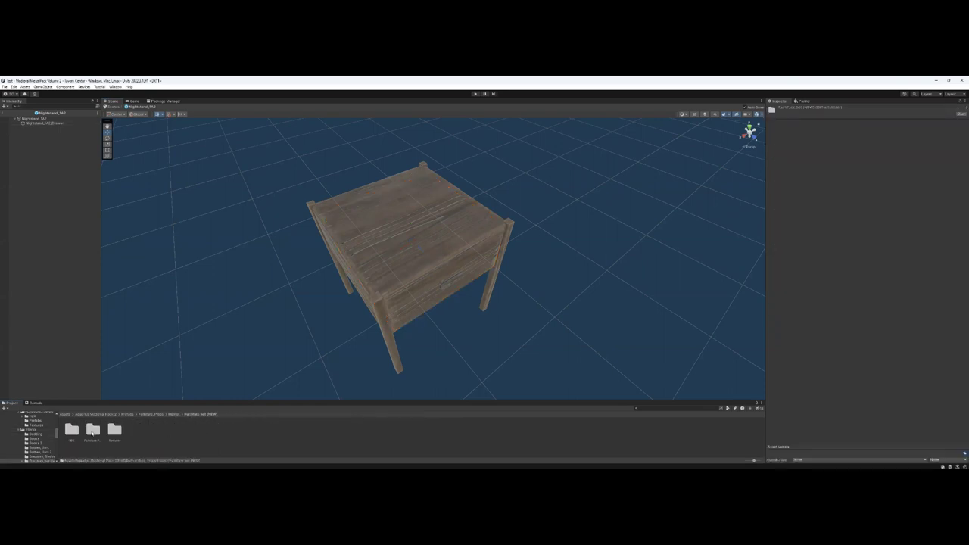
{"action": "double_click", "coordinate": [93, 429]}
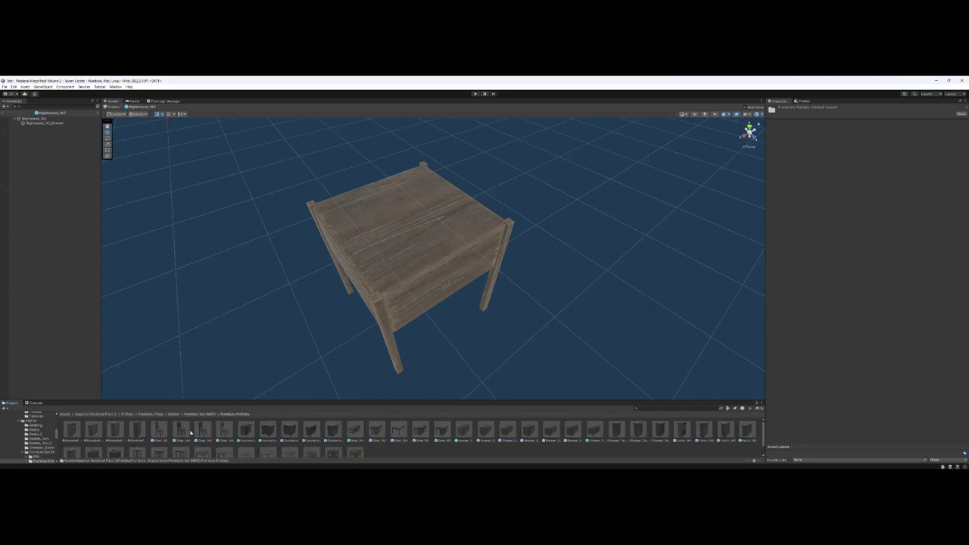
{"action": "double_click", "coordinate": [354, 446]}
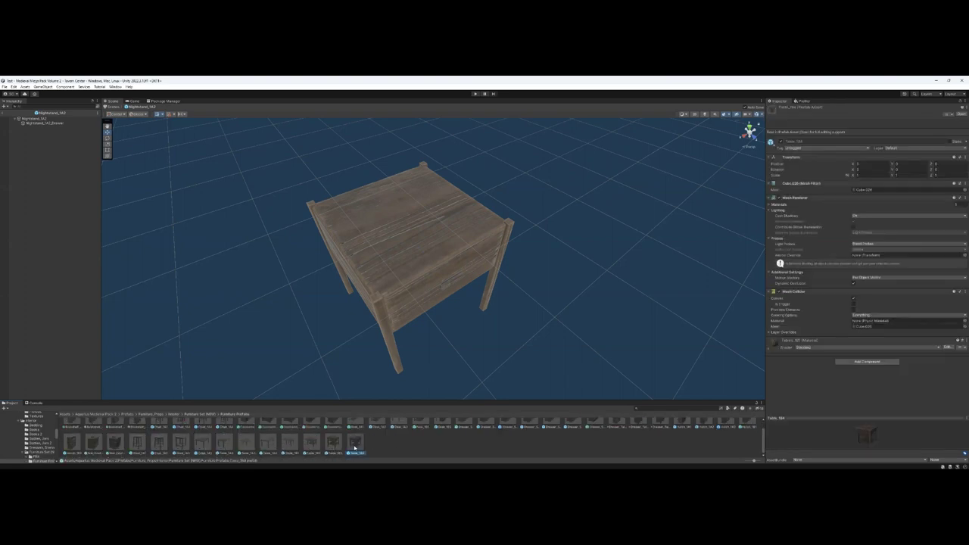
{"action": "double_click", "coordinate": [333, 445]}
{"action": "double_click", "coordinate": [308, 444]}
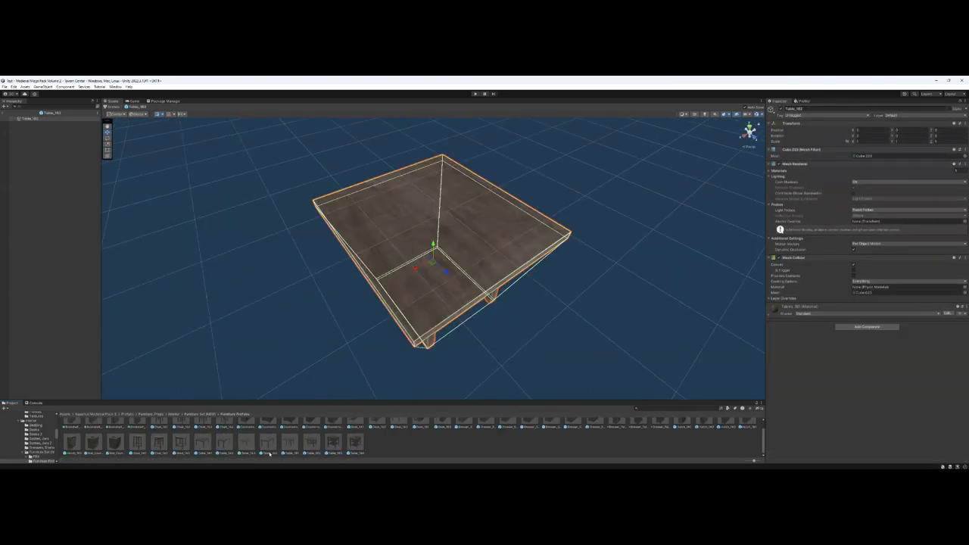
{"action": "scroll", "coordinate": [296, 447], "scroll_direction": "up", "scroll_amount": 2}
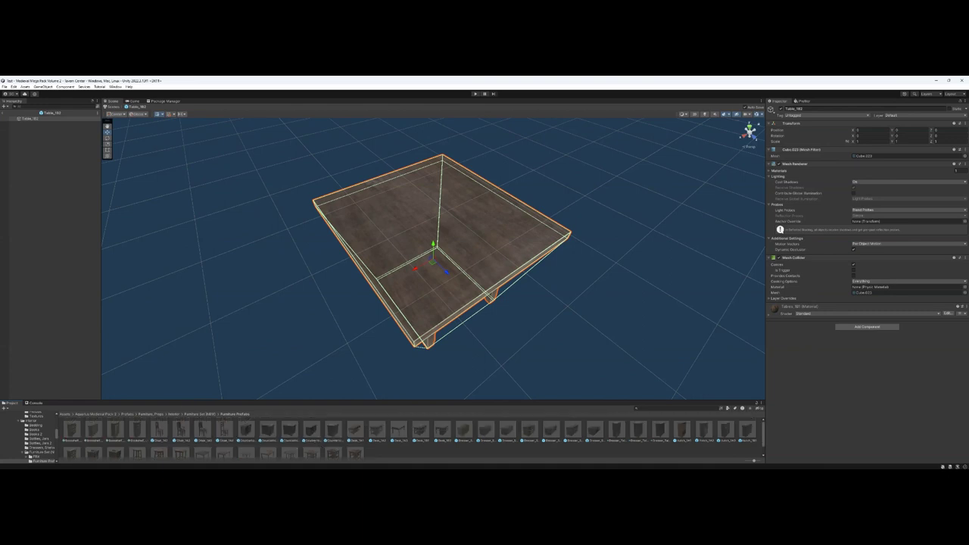
Step: Leave the Furniture Prefabs folder, revisit the furniture set's subfolder list, and return to the Interior folder
{"action": "left_click", "coordinate": [198, 414]}
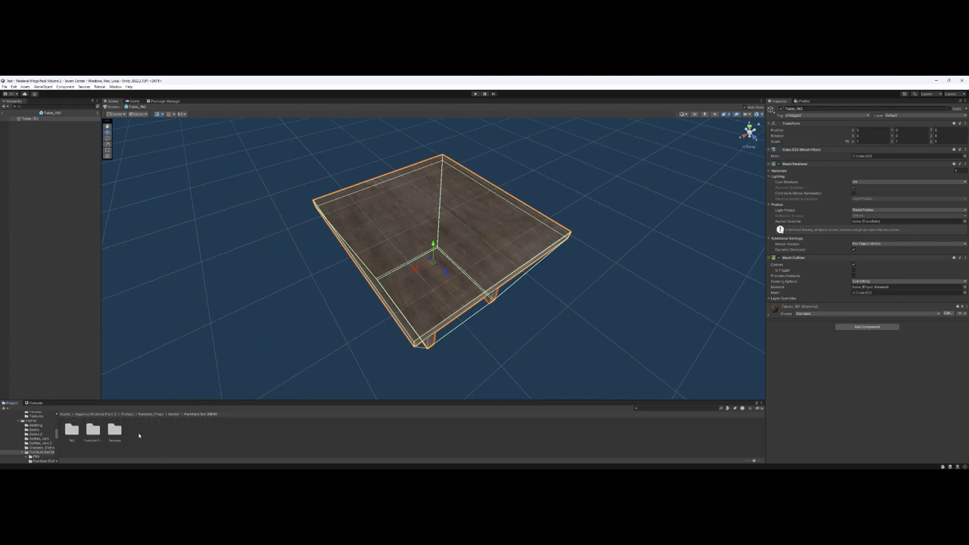
{"action": "left_click", "coordinate": [174, 414]}
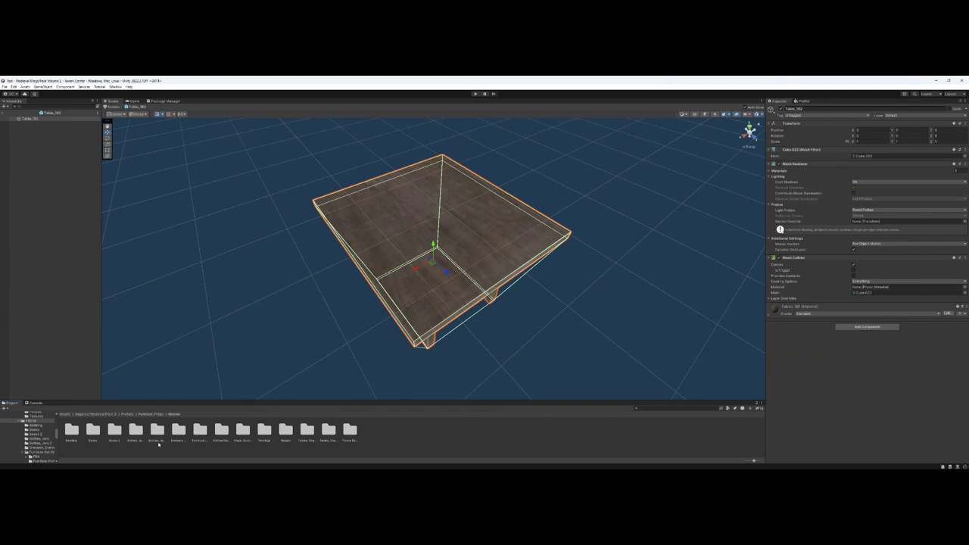
{"action": "double_click", "coordinate": [198, 437]}
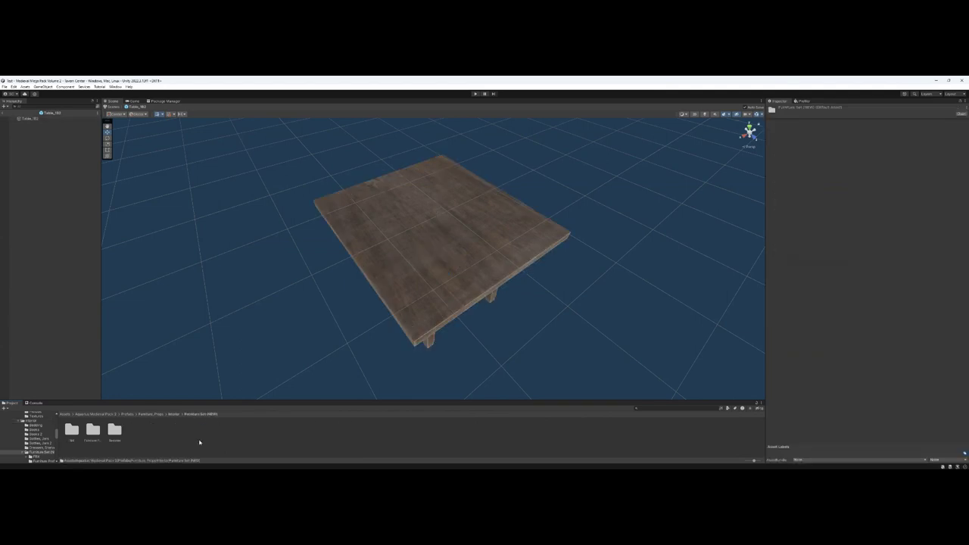
{"action": "left_click", "coordinate": [159, 414]}
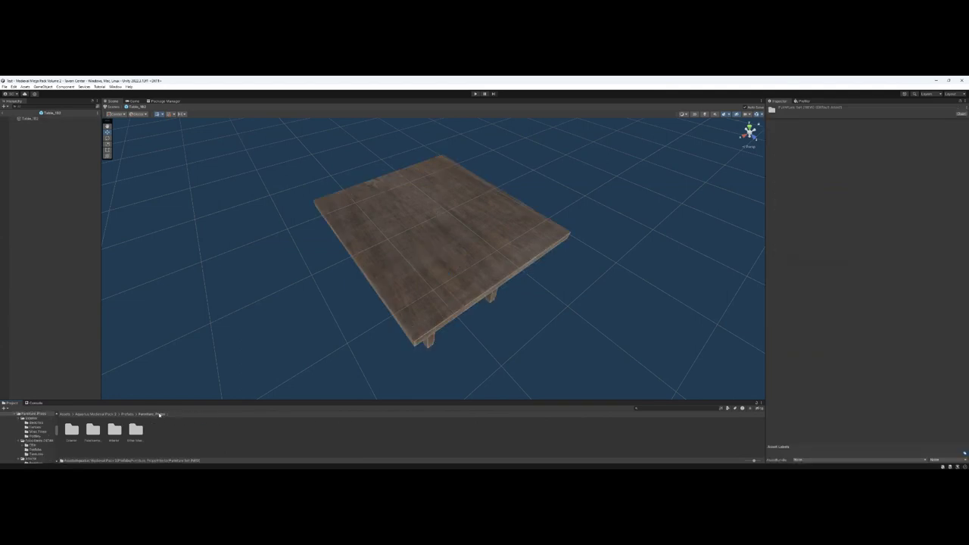
{"action": "double_click", "coordinate": [112, 431]}
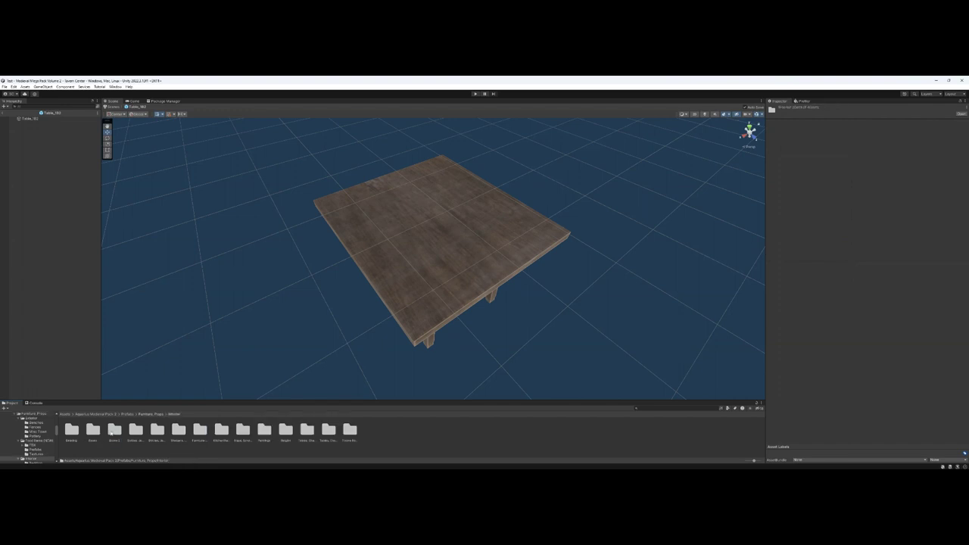
{"action": "double_click", "coordinate": [201, 435]}
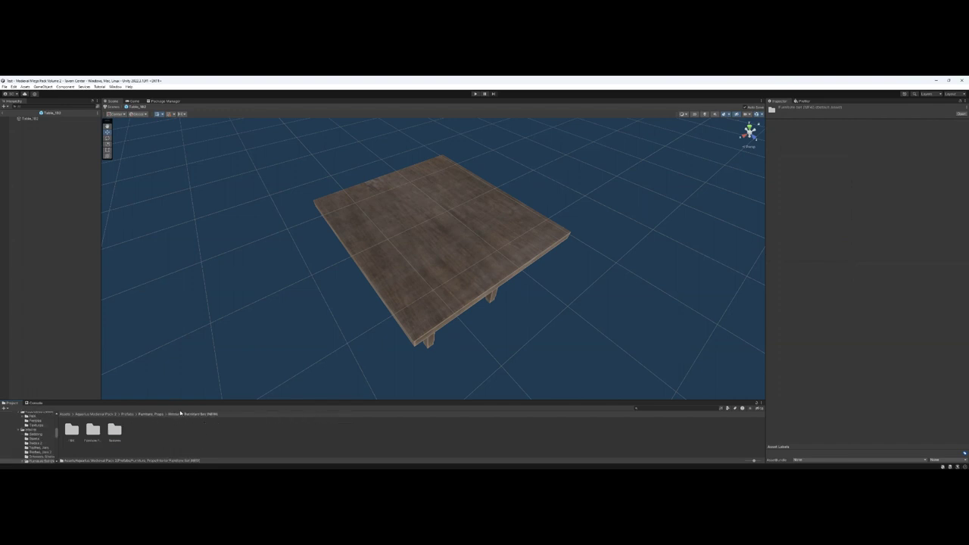
{"action": "left_click", "coordinate": [174, 414]}
Step: Open the interior kitchenware folder and view its three cup, pitcher and serving bowl prefabs
{"action": "double_click", "coordinate": [221, 431]}
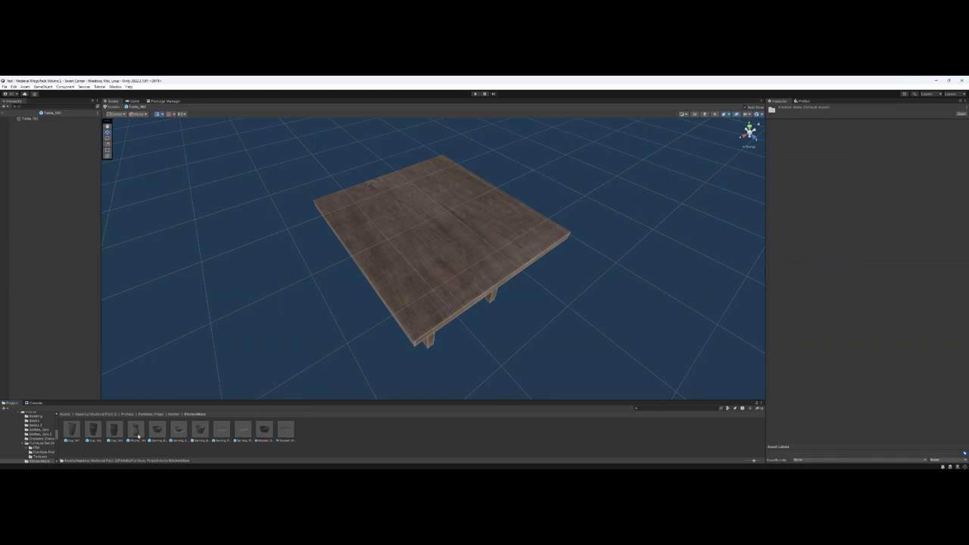
{"action": "double_click", "coordinate": [72, 430]}
{"action": "double_click", "coordinate": [93, 430]}
{"action": "double_click", "coordinate": [113, 430]}
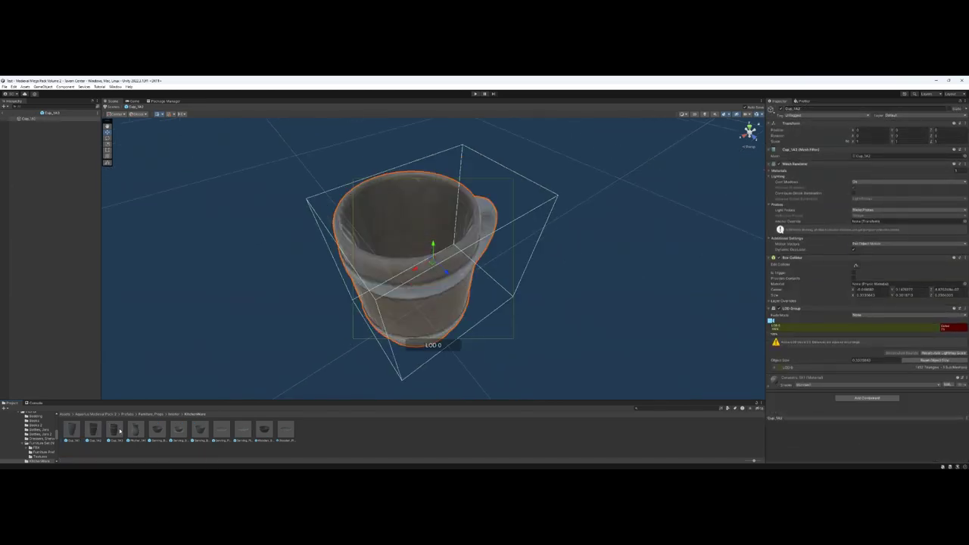
{"action": "double_click", "coordinate": [136, 429]}
{"action": "double_click", "coordinate": [160, 432]}
{"action": "left_click", "coordinate": [191, 436]}
{"action": "double_click", "coordinate": [200, 432]}
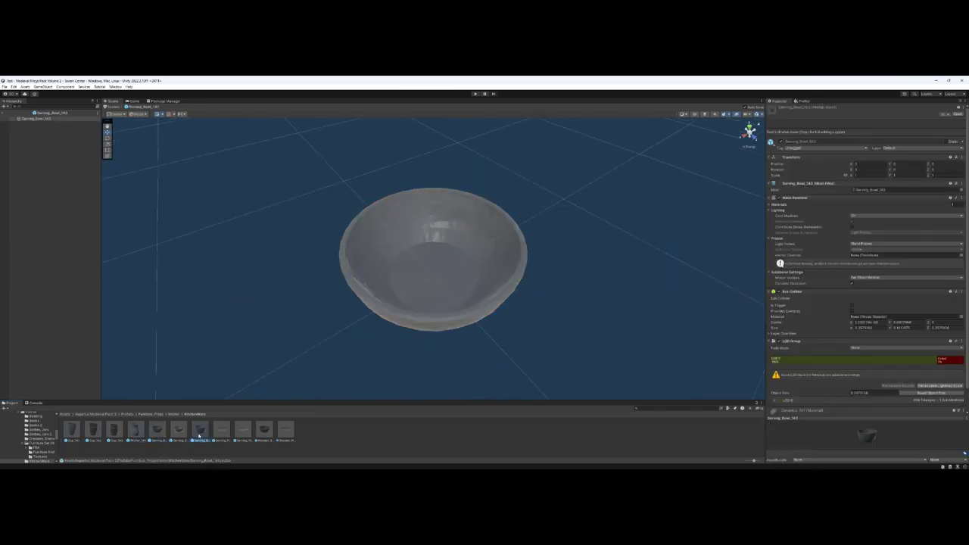
Step: View the serving plate, wooden bowl and wooden plate prefabs in the kitchenware folder and return to the Interior folder
{"action": "left_click", "coordinate": [239, 435]}
{"action": "double_click", "coordinate": [239, 435]}
{"action": "double_click", "coordinate": [264, 433]}
{"action": "double_click", "coordinate": [287, 433]}
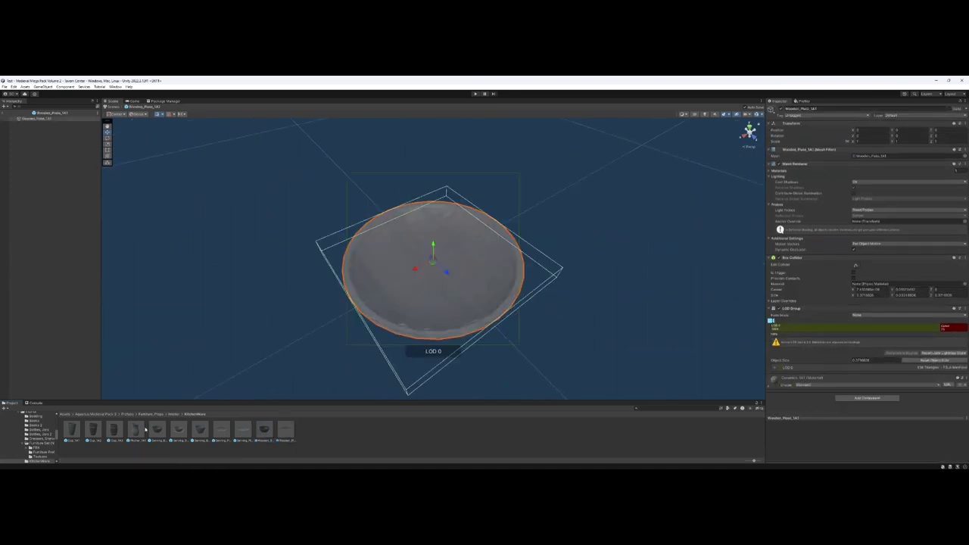
{"action": "left_click", "coordinate": [172, 414]}
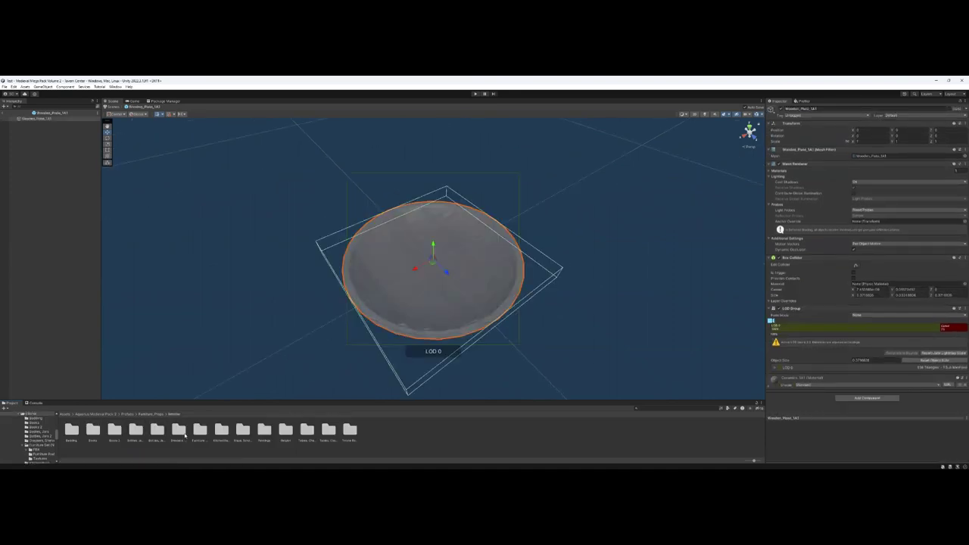
Step: Open the Maps_Scrolls folder and view several of its paper prefabs and the map prefab
{"action": "double_click", "coordinate": [240, 430]}
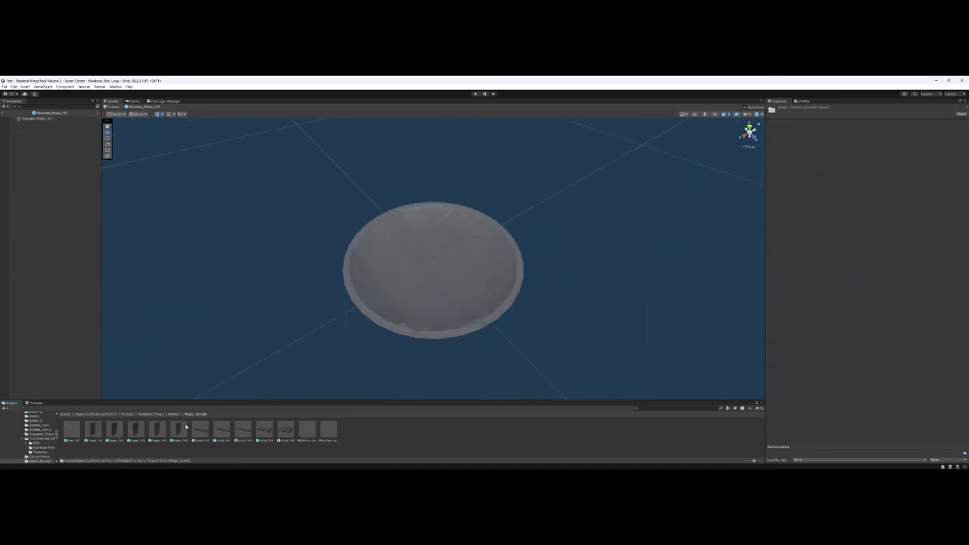
{"action": "left_click", "coordinate": [157, 431]}
{"action": "double_click", "coordinate": [157, 431]}
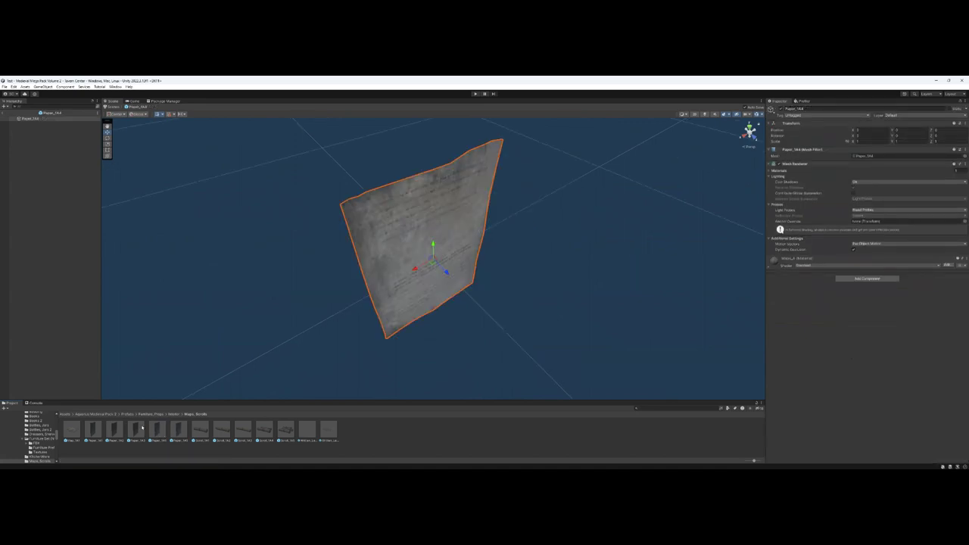
{"action": "double_click", "coordinate": [139, 428]}
{"action": "double_click", "coordinate": [115, 430]}
{"action": "double_click", "coordinate": [95, 433]}
{"action": "double_click", "coordinate": [78, 432]}
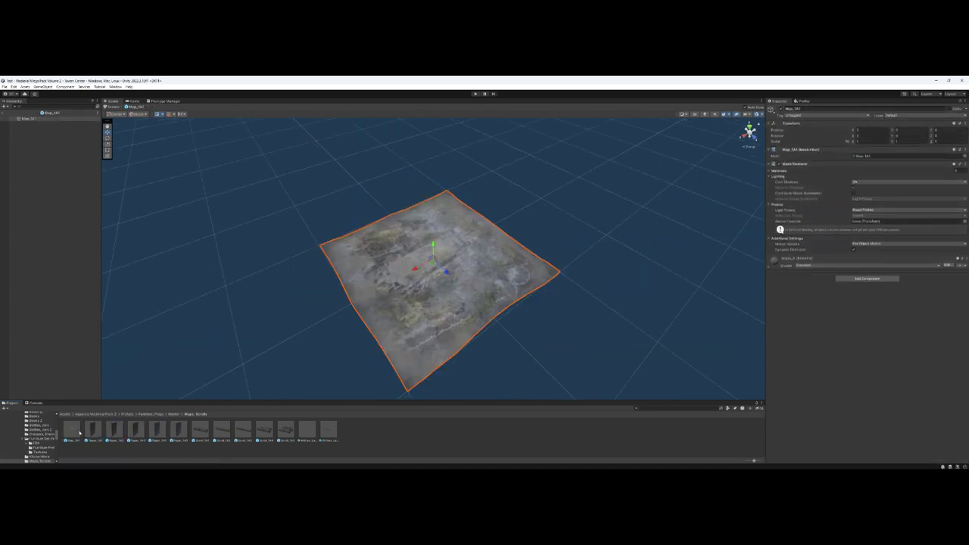
Step: View further paper sheets, the scroll prefabs and the written letters, and return to the Interior folder
{"action": "double_click", "coordinate": [138, 430]}
{"action": "double_click", "coordinate": [179, 430]}
{"action": "left_click", "coordinate": [200, 432]}
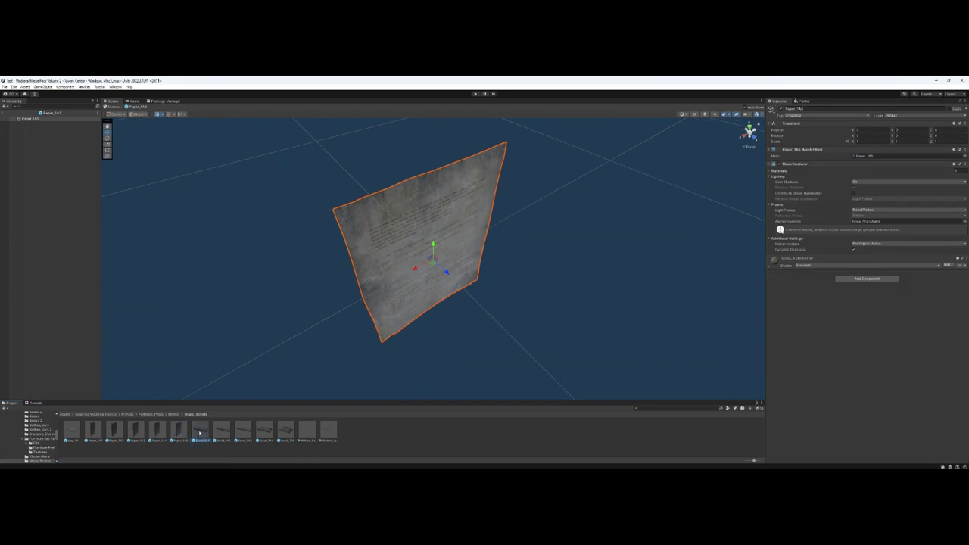
{"action": "double_click", "coordinate": [199, 433]}
{"action": "double_click", "coordinate": [283, 433]}
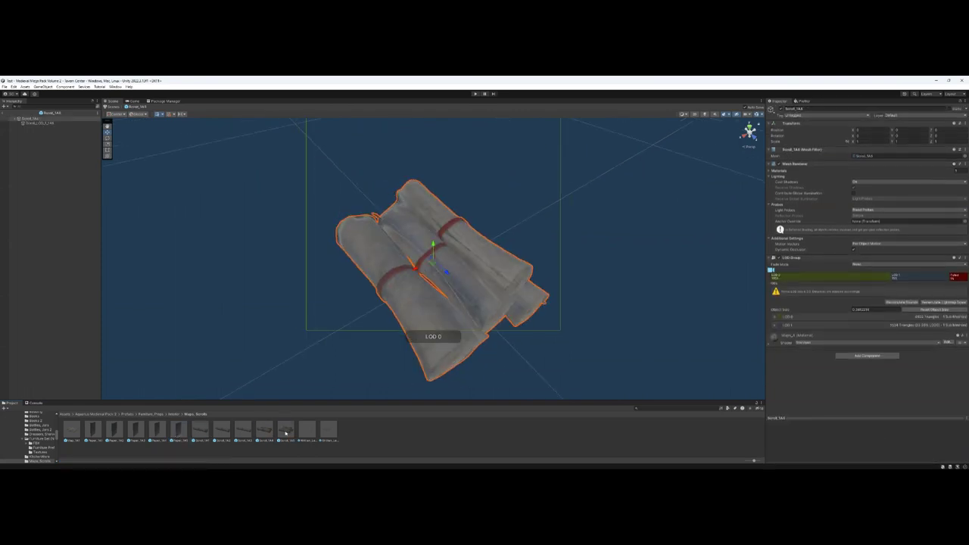
{"action": "double_click", "coordinate": [304, 431]}
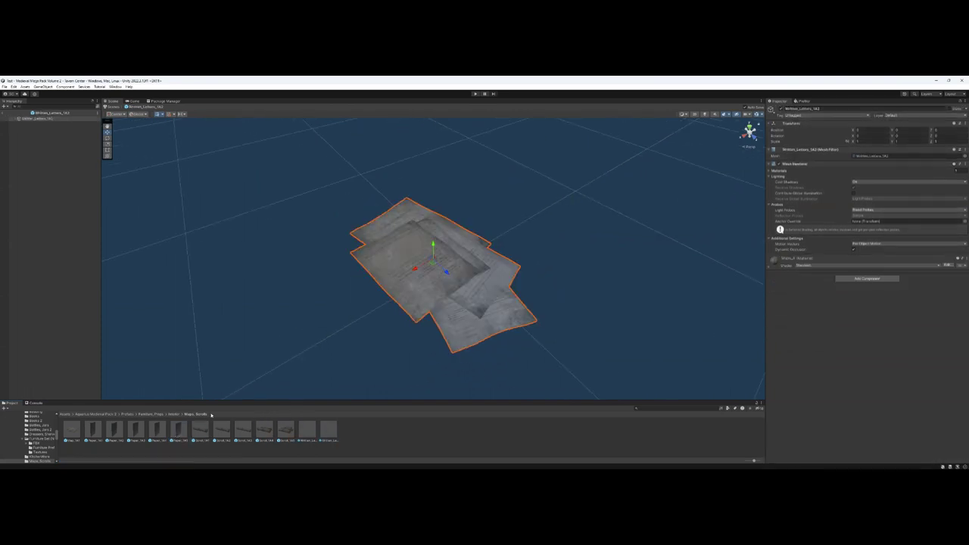
{"action": "left_click", "coordinate": [175, 414]}
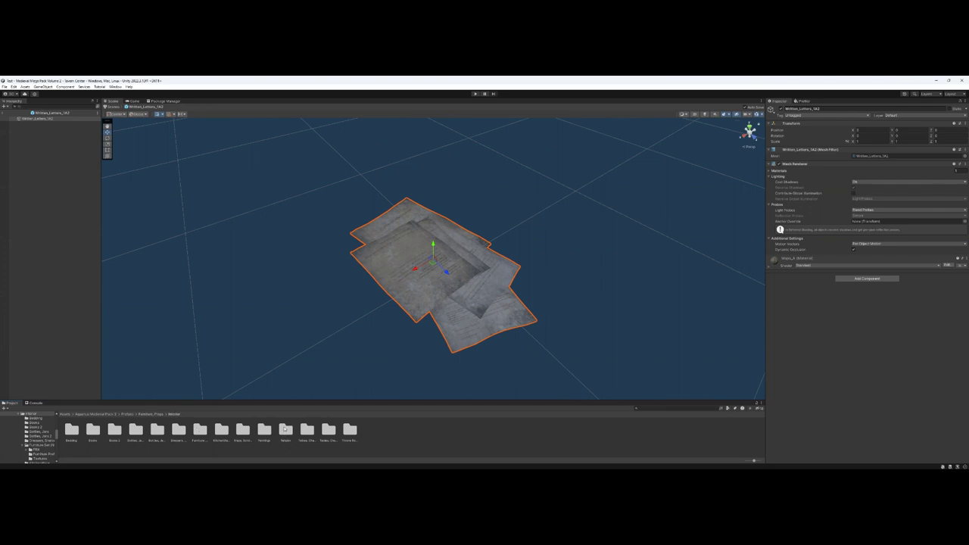
Step: Open the Paintings folder, view several framed landscape painting prefabs, and return to the Interior folder
{"action": "double_click", "coordinate": [265, 431]}
{"action": "double_click", "coordinate": [159, 432]}
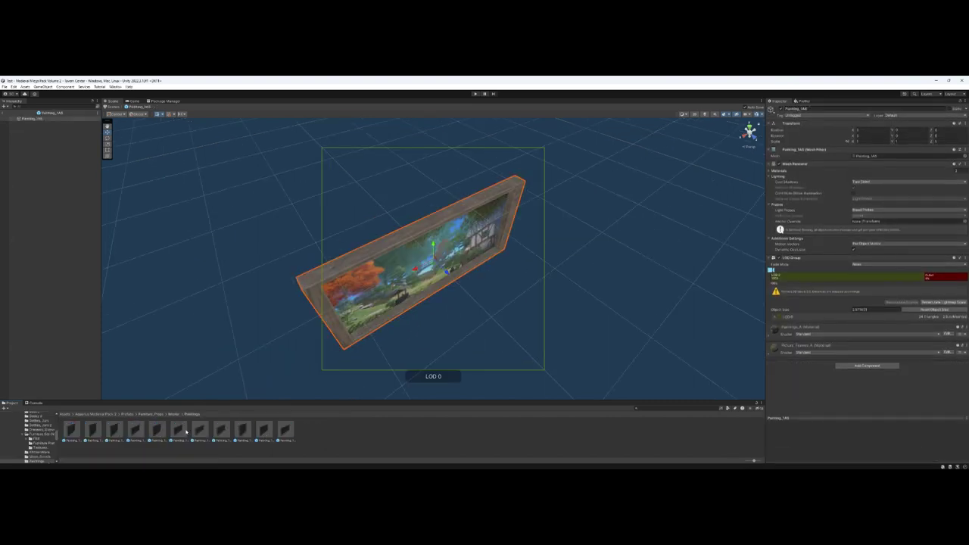
{"action": "left_click", "coordinate": [256, 436]}
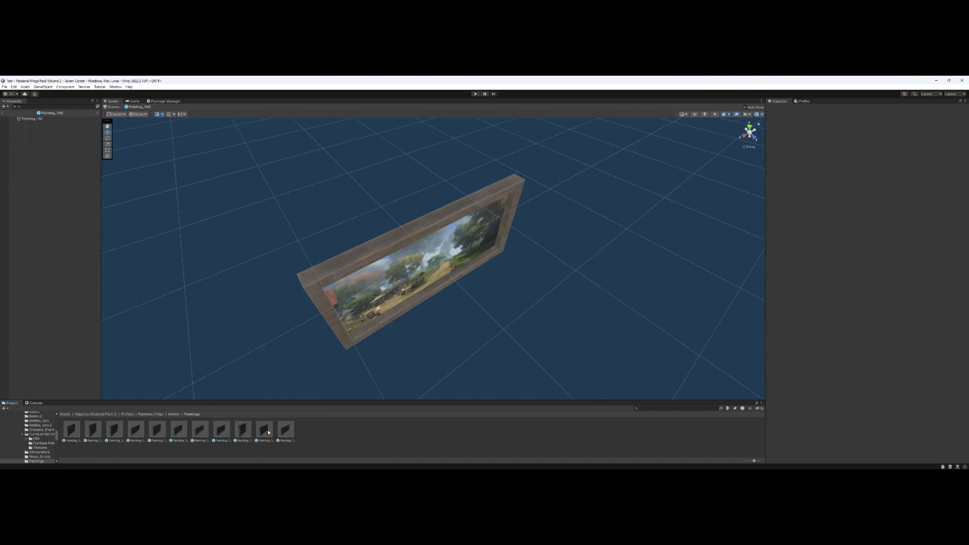
{"action": "double_click", "coordinate": [268, 432]}
{"action": "left_click", "coordinate": [175, 415]}
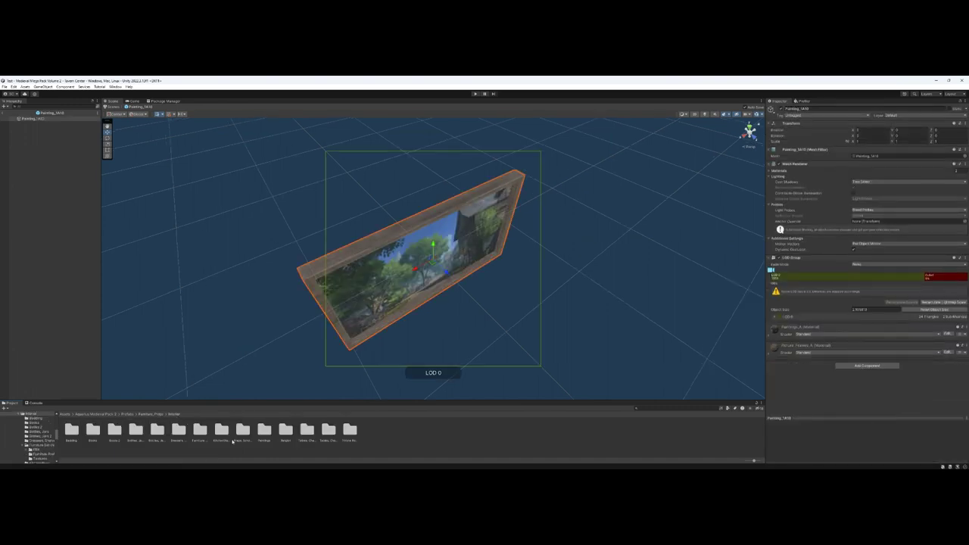
Step: Open the Religion folder and view its chapel bench and Holy_Book_A2 prefabs
{"action": "double_click", "coordinate": [285, 430]}
{"action": "double_click", "coordinate": [92, 431]}
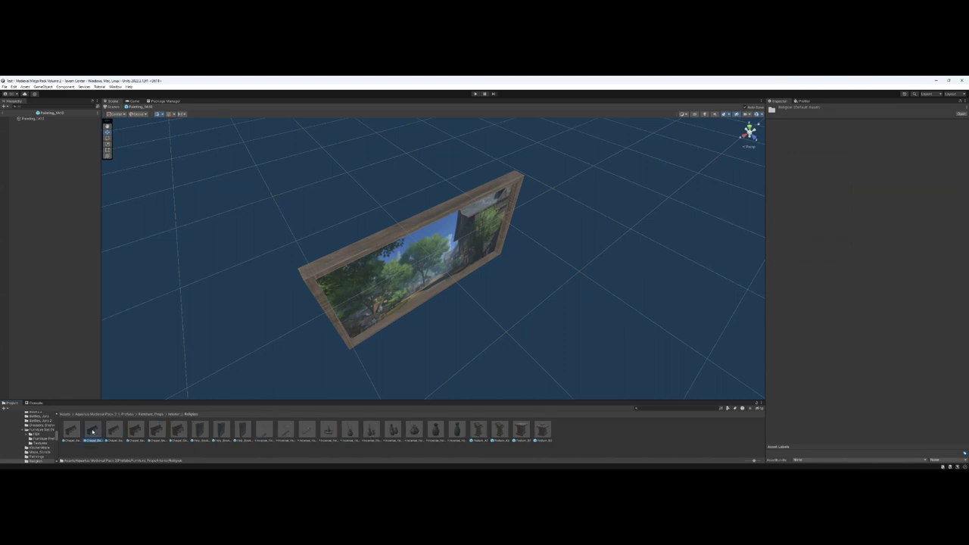
{"action": "left_click", "coordinate": [125, 431]}
{"action": "double_click", "coordinate": [135, 432]}
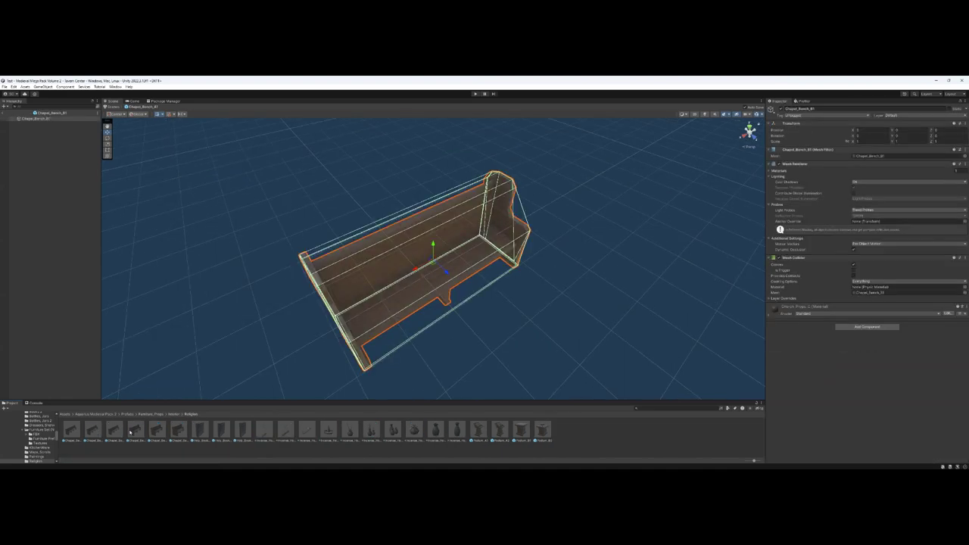
{"action": "double_click", "coordinate": [158, 431]}
{"action": "left_click", "coordinate": [190, 432]}
{"action": "double_click", "coordinate": [228, 433]}
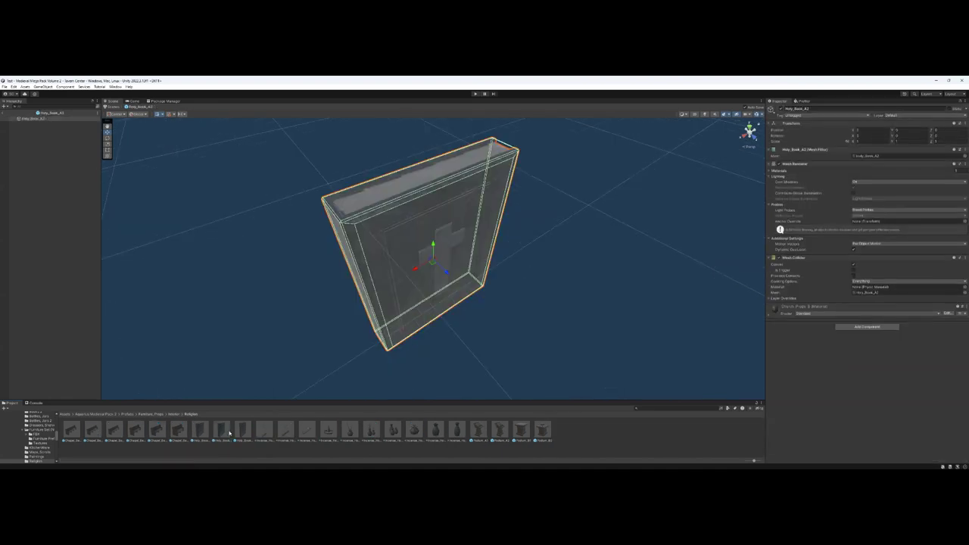
Step: View another holy book and several incense holder prefabs in the Religion folder, and return to the Interior folder
{"action": "double_click", "coordinate": [248, 432]}
{"action": "double_click", "coordinate": [283, 432]}
{"action": "double_click", "coordinate": [328, 431]}
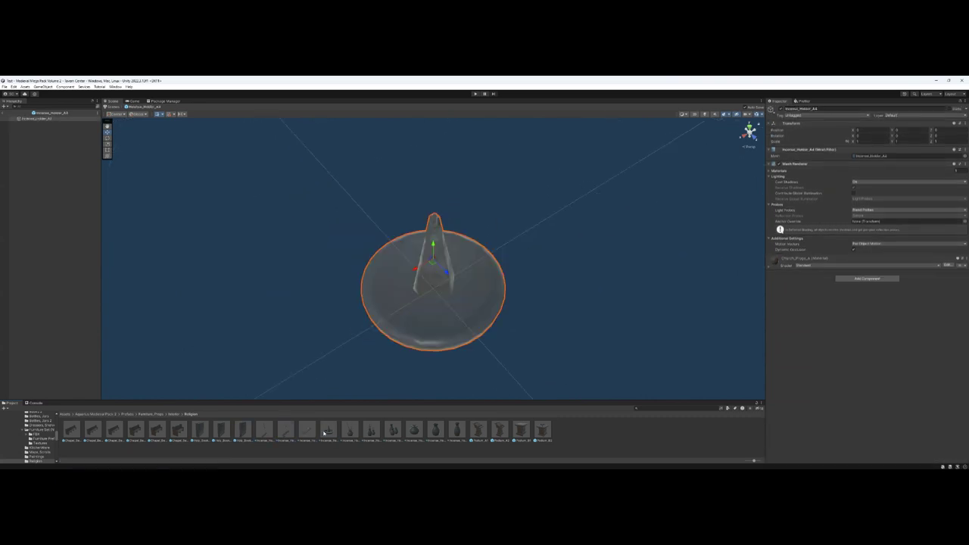
{"action": "double_click", "coordinate": [349, 431]}
{"action": "double_click", "coordinate": [392, 430]}
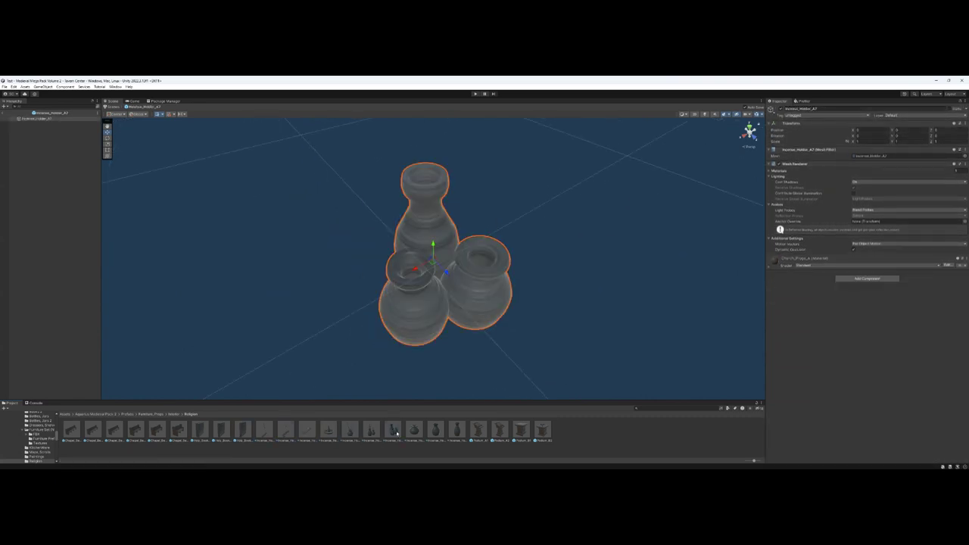
{"action": "left_click", "coordinate": [173, 414]}
Step: Open the tables and chairs (Poor) folder, view its chair and stool prefabs, and return to the Interior folder
{"action": "double_click", "coordinate": [307, 431]}
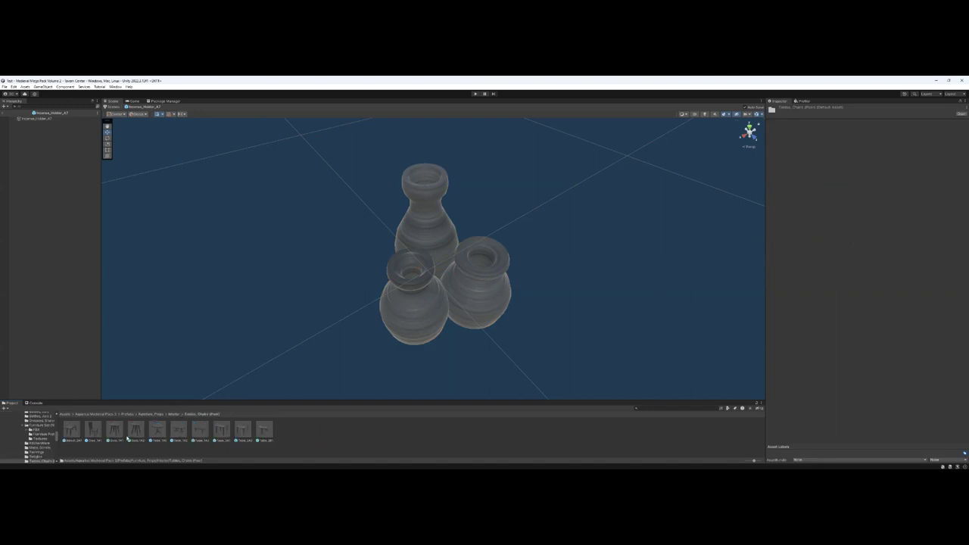
{"action": "left_click", "coordinate": [94, 429]}
{"action": "double_click", "coordinate": [95, 429]}
{"action": "double_click", "coordinate": [116, 431]}
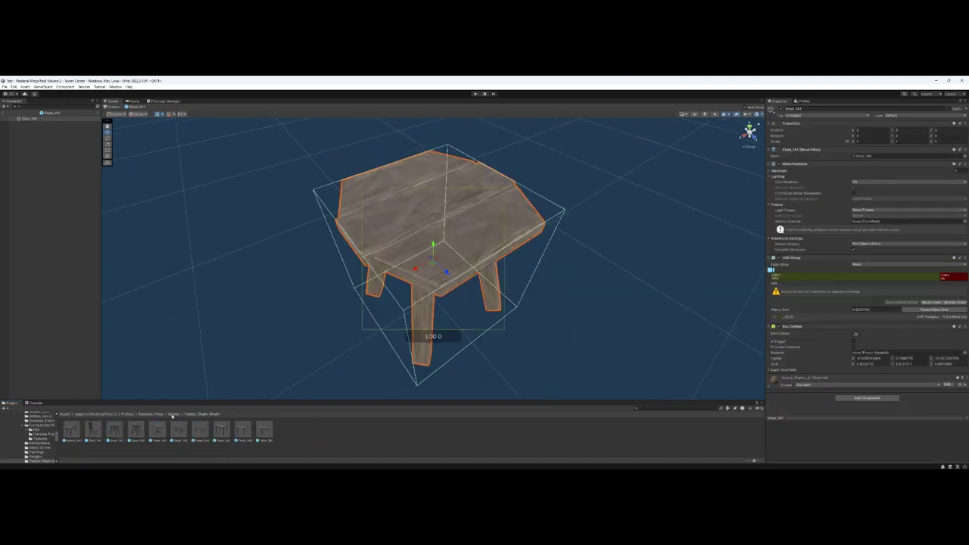
{"action": "left_click", "coordinate": [173, 414]}
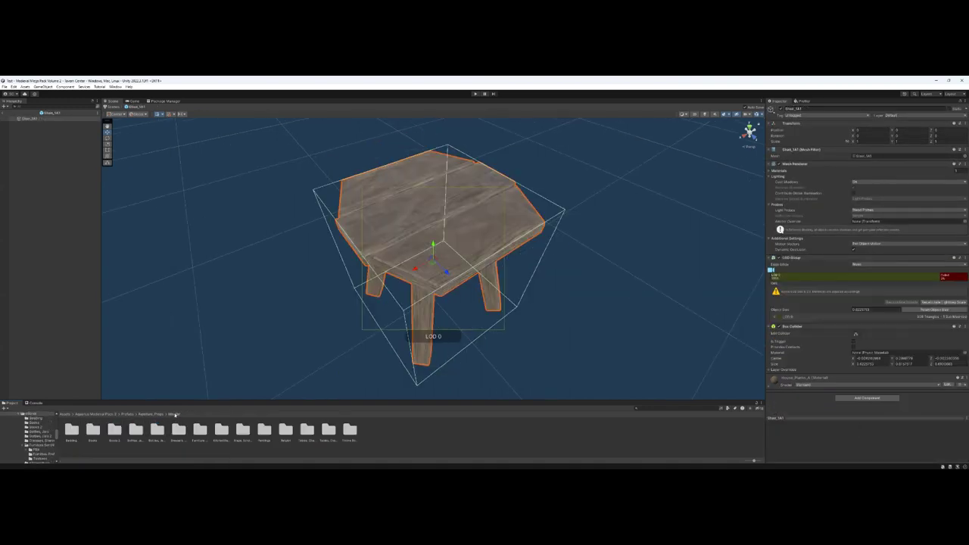
Step: Open the second tables and chairs folder, view its fancy stool and fancy table prefabs, and return to the Interior folder
{"action": "double_click", "coordinate": [327, 430]}
{"action": "double_click", "coordinate": [178, 430]}
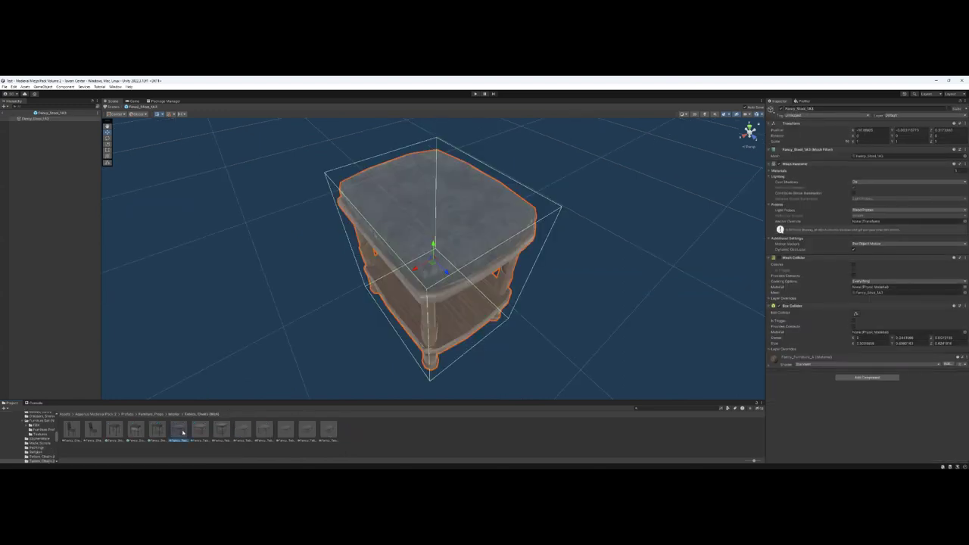
{"action": "double_click", "coordinate": [183, 432]}
{"action": "left_click", "coordinate": [273, 445]}
{"action": "left_click", "coordinate": [173, 413]}
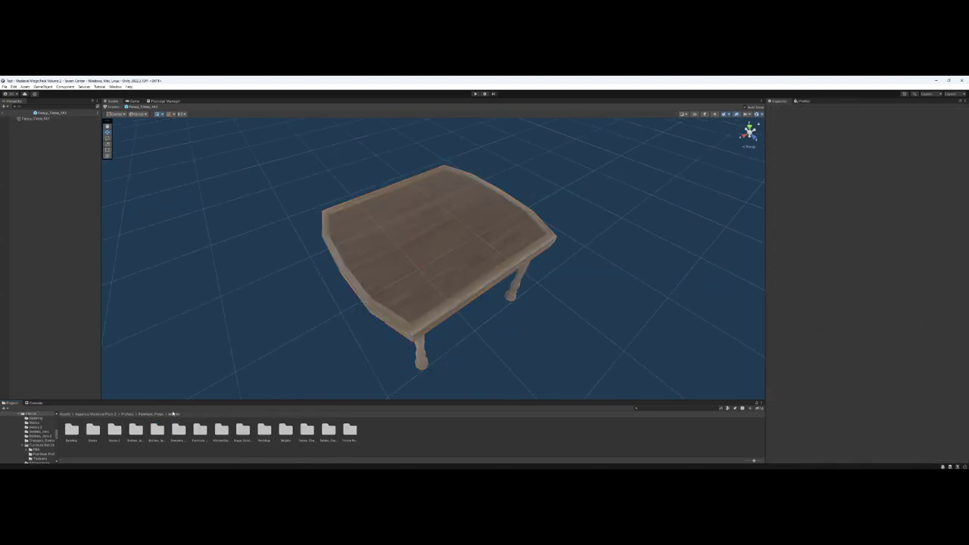
Step: Open the Throne Room folder, view its chandelier, king's and queen's chairs and sconce torch, and return to the Furniture_Props folder
{"action": "double_click", "coordinate": [346, 437]}
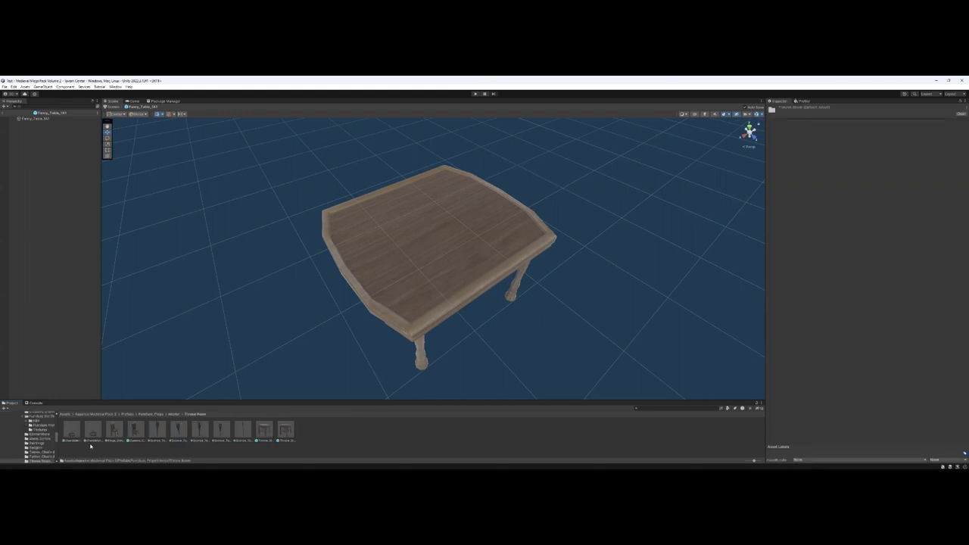
{"action": "double_click", "coordinate": [93, 434]}
{"action": "double_click", "coordinate": [114, 434]}
{"action": "double_click", "coordinate": [138, 435]}
{"action": "left_click", "coordinate": [178, 436]}
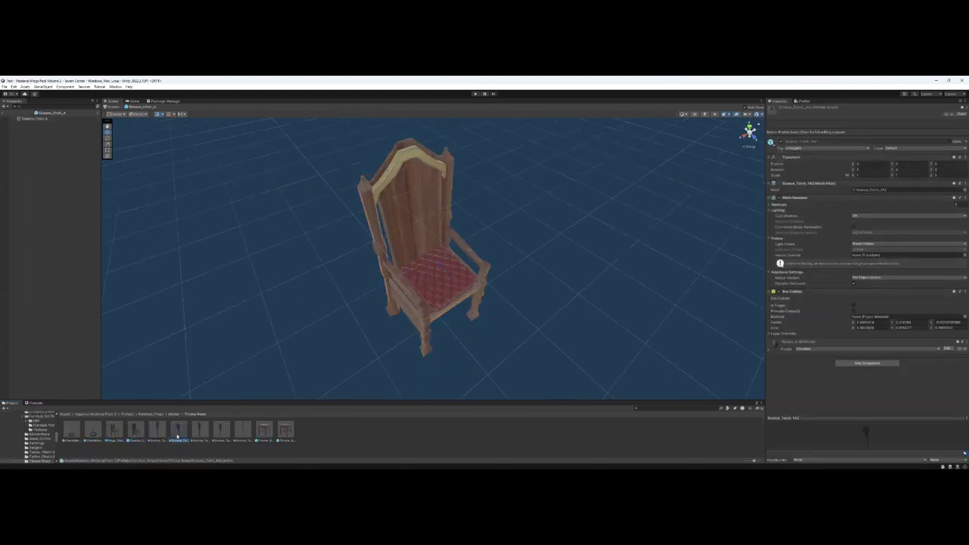
{"action": "double_click", "coordinate": [178, 432]}
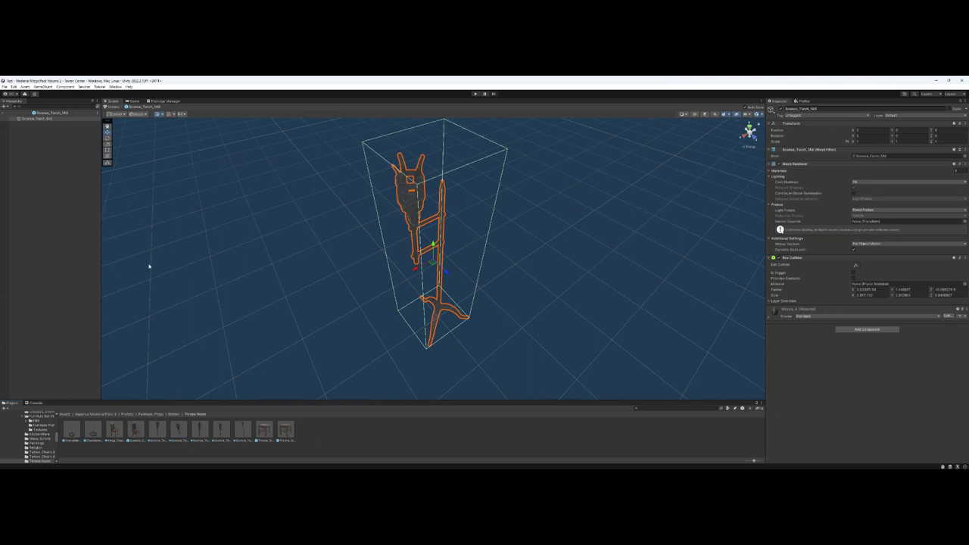
{"action": "left_click", "coordinate": [161, 415]}
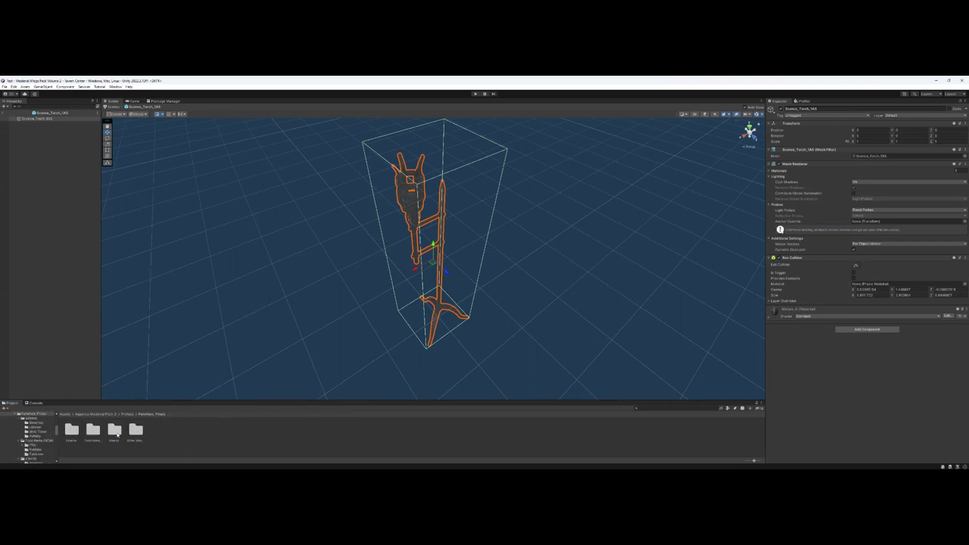
Step: Open the Chests folder within Other Misc Props and view the Chest_1A2 and Chest_1A3 prefabs
{"action": "double_click", "coordinate": [135, 430]}
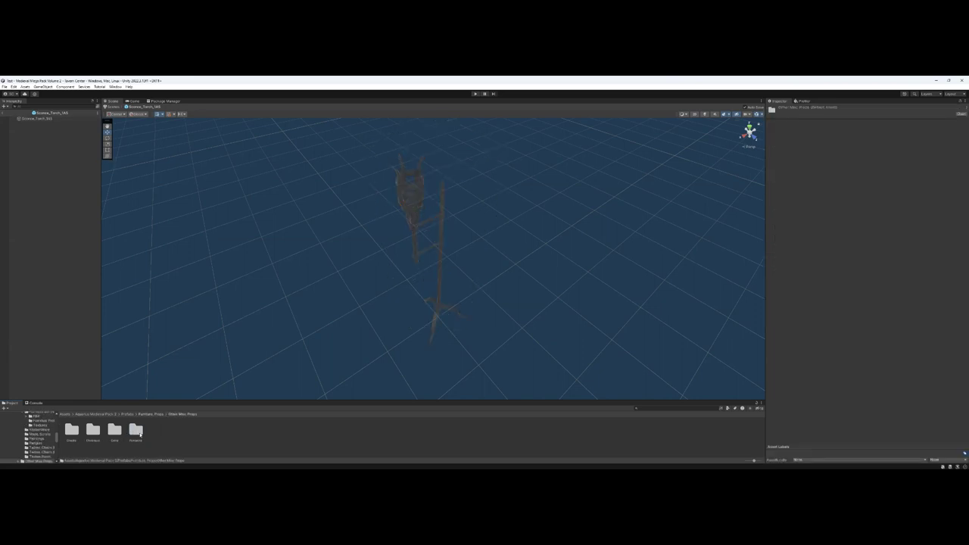
{"action": "double_click", "coordinate": [74, 434]}
{"action": "double_click", "coordinate": [92, 430]}
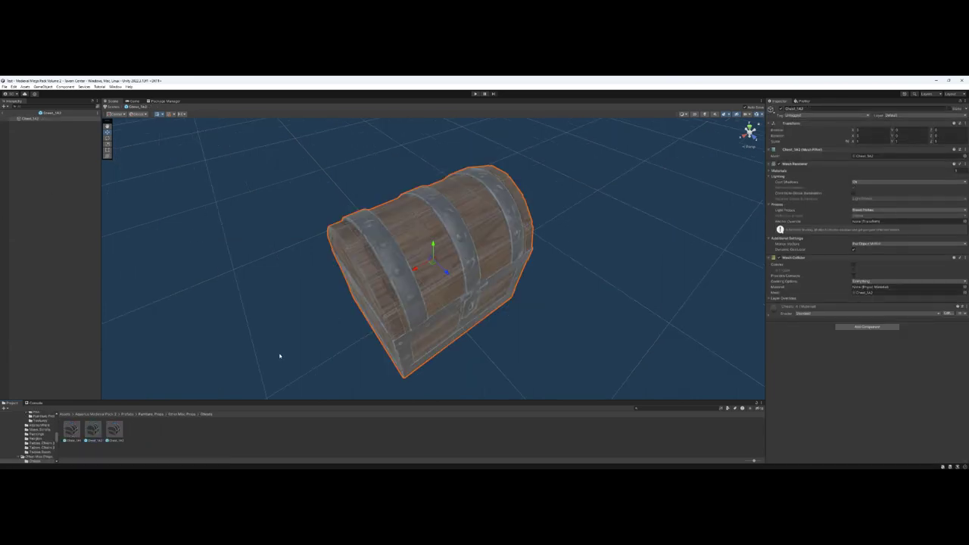
{"action": "double_click", "coordinate": [115, 430]}
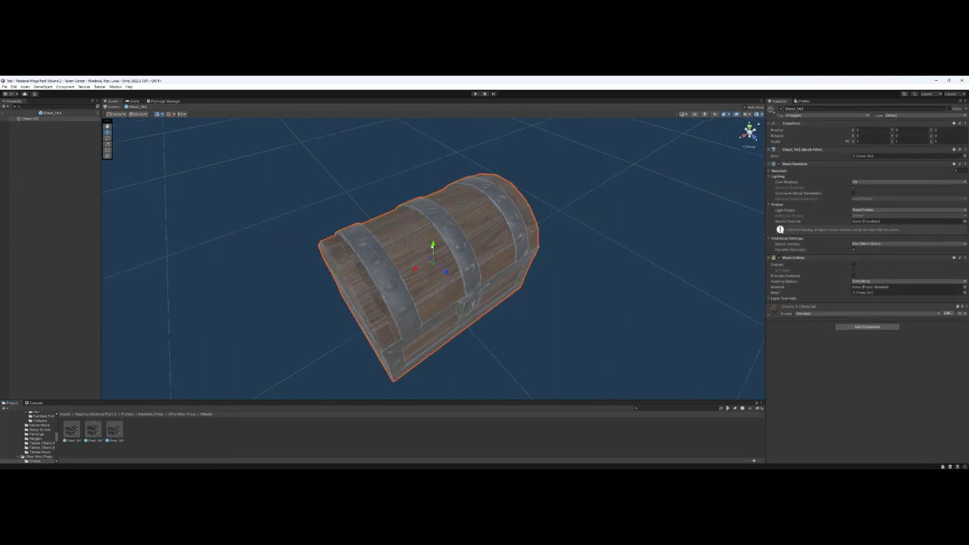
Step: Try raising the Chest_1A3 model along its vertical axis, and undo the move
{"action": "left_click_drag", "start_coordinate": [434, 244], "coordinate": [435, 225]}
{"action": "key", "text": "ctrl+z"}
Step: Open the Chimneys folder in Other Misc Props, view the Chimney_1A2 prefab, and return to the parent folder
{"action": "left_click", "coordinate": [180, 414]}
{"action": "double_click", "coordinate": [92, 430]}
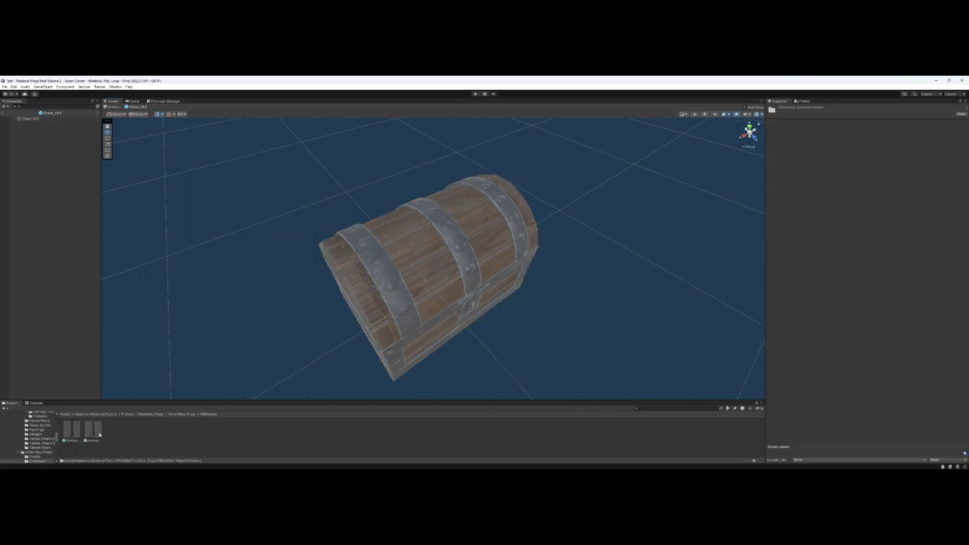
{"action": "double_click", "coordinate": [86, 433]}
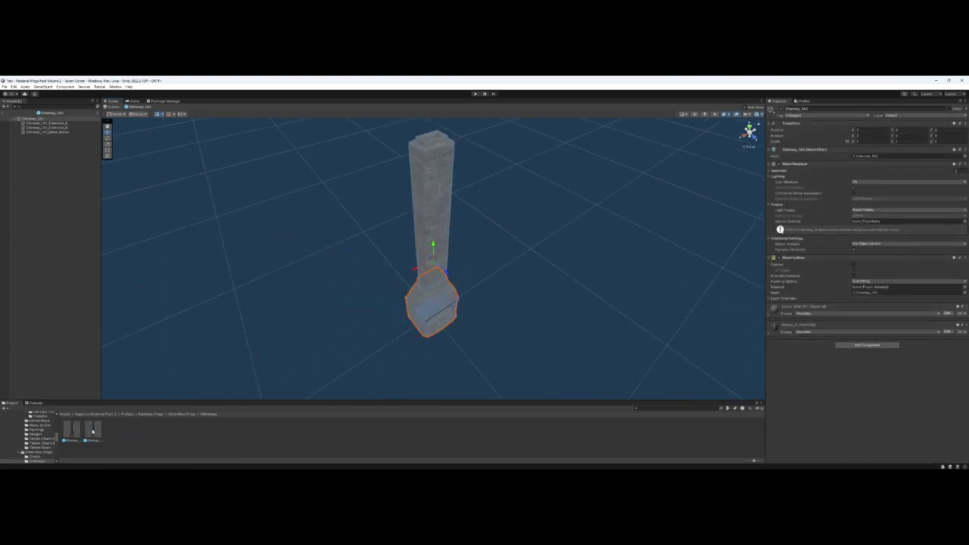
{"action": "left_click", "coordinate": [182, 414]}
Step: Open the Coins folder in Other Misc Props and view its gold coin prefab
{"action": "double_click", "coordinate": [113, 428]}
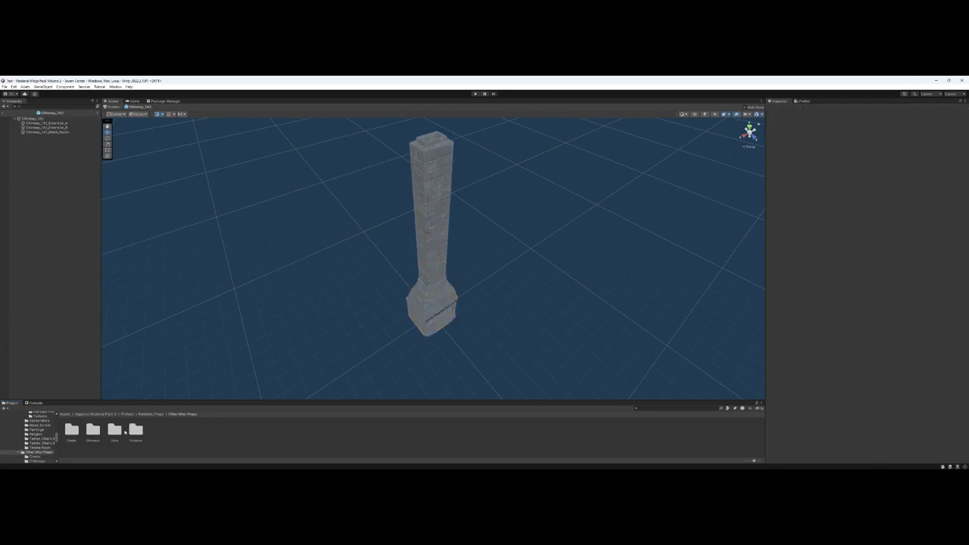
{"action": "double_click", "coordinate": [176, 428]}
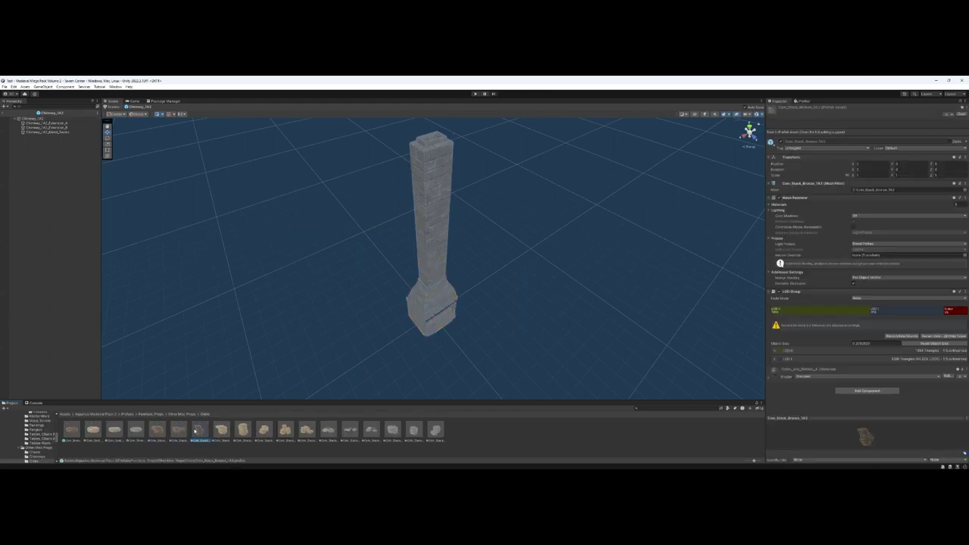
{"action": "double_click", "coordinate": [133, 431]}
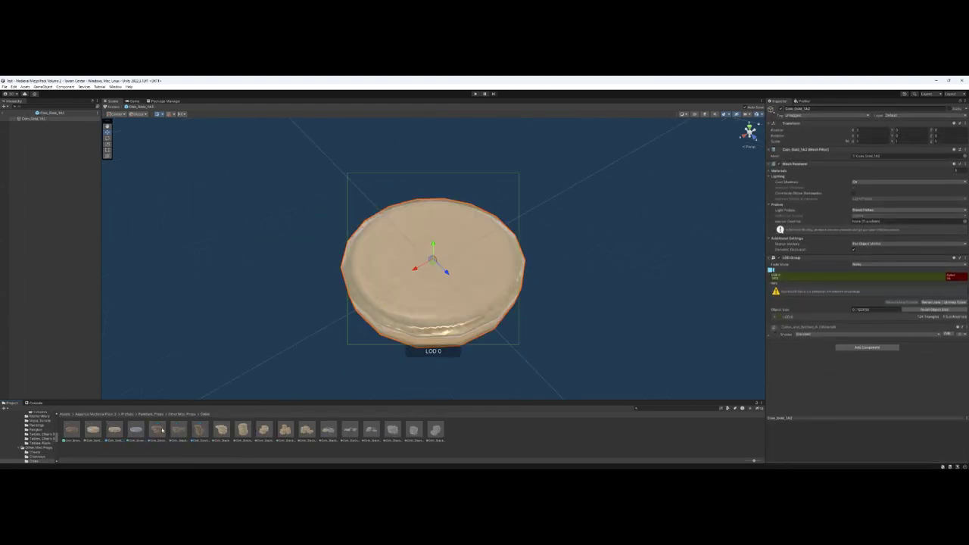
Step: Open the Pumpkins folder in Other Misc Props, view the Jack-O-Lantern_1A2 prefab from its carved front, and return to the Prefabs folder
{"action": "left_click", "coordinate": [182, 414]}
{"action": "double_click", "coordinate": [135, 429]}
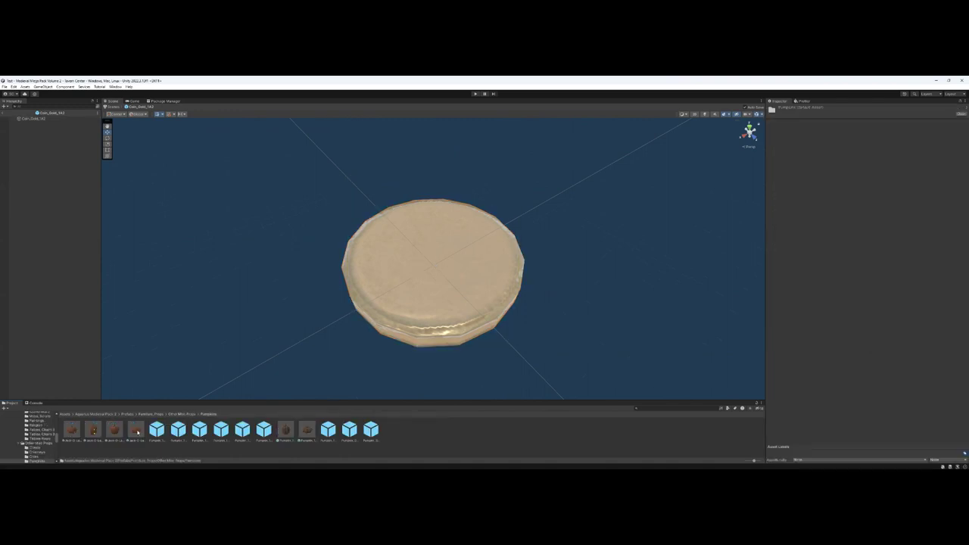
{"action": "double_click", "coordinate": [93, 430]}
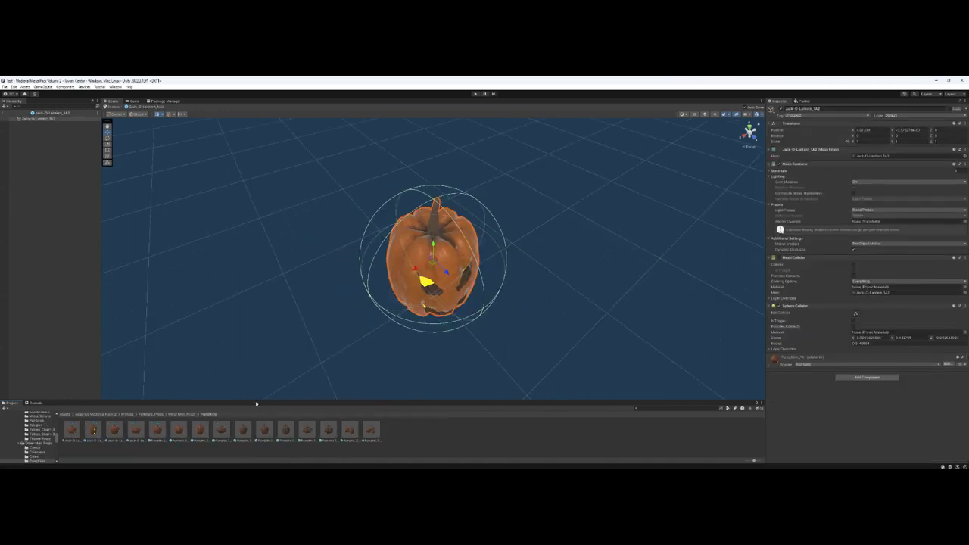
{"action": "right_click_drag", "start_coordinate": [378, 328], "coordinate": [368, 286]}
{"action": "key", "text": "q"}
{"action": "left_click", "coordinate": [155, 414]}
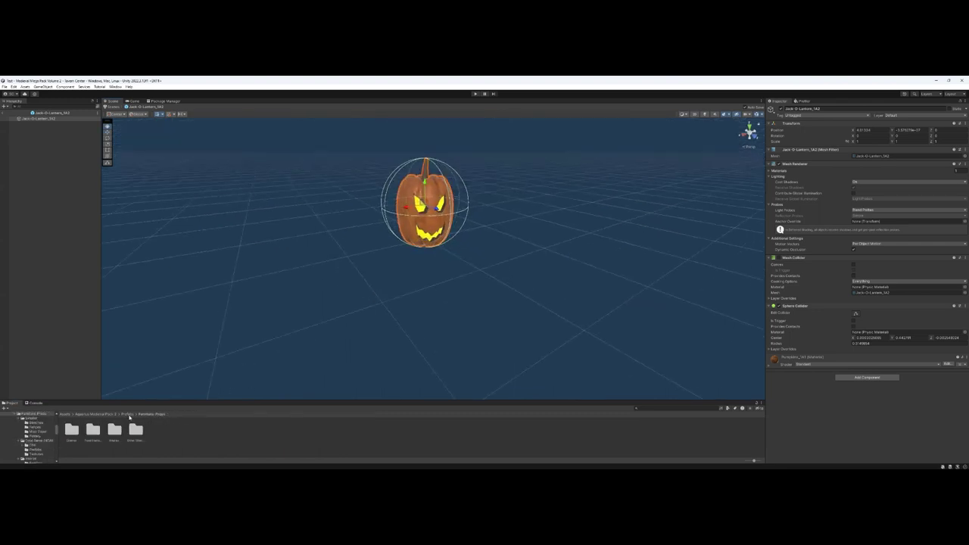
{"action": "left_click", "coordinate": [127, 414]}
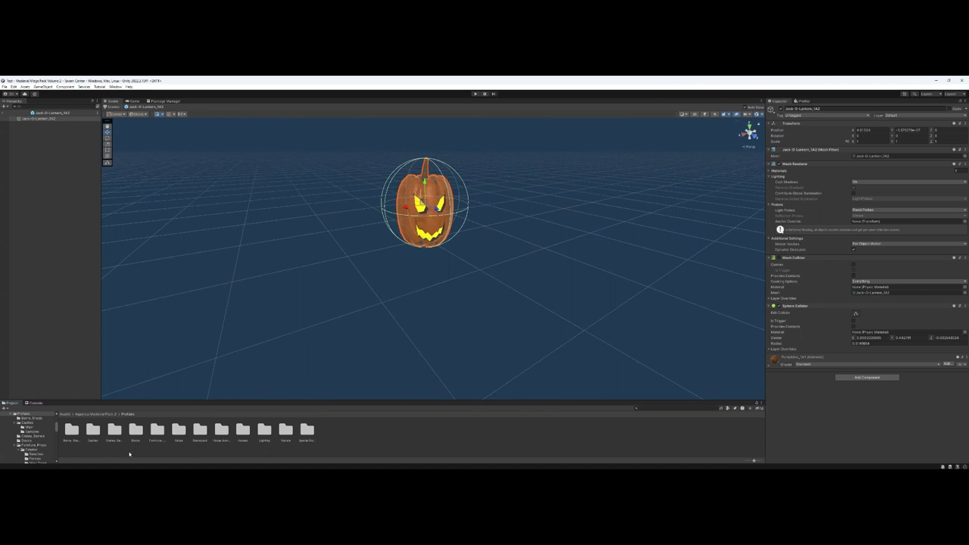
Step: Open the Gates folder and view the Gate_1A2 fence prefab
{"action": "double_click", "coordinate": [180, 431]}
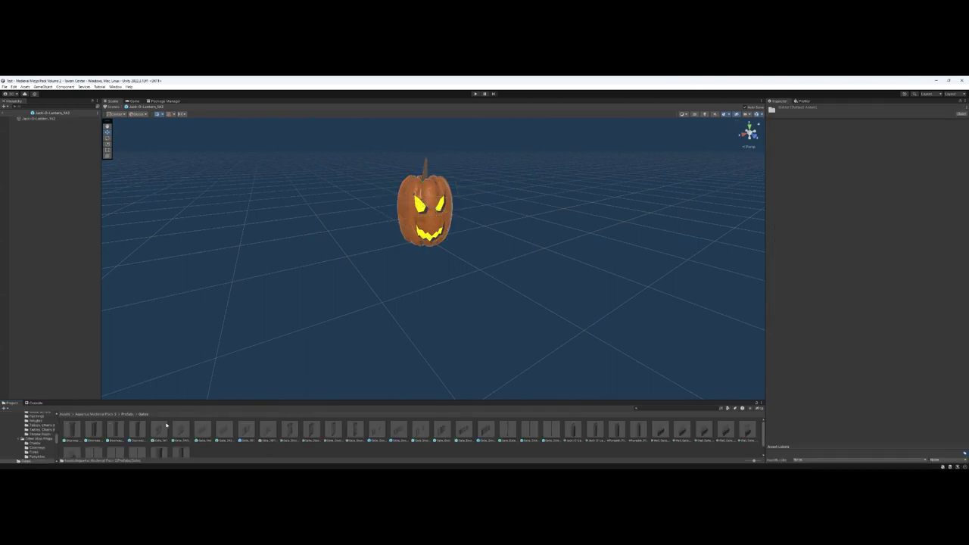
{"action": "double_click", "coordinate": [139, 433]}
{"action": "double_click", "coordinate": [164, 430]}
{"action": "double_click", "coordinate": [197, 430]}
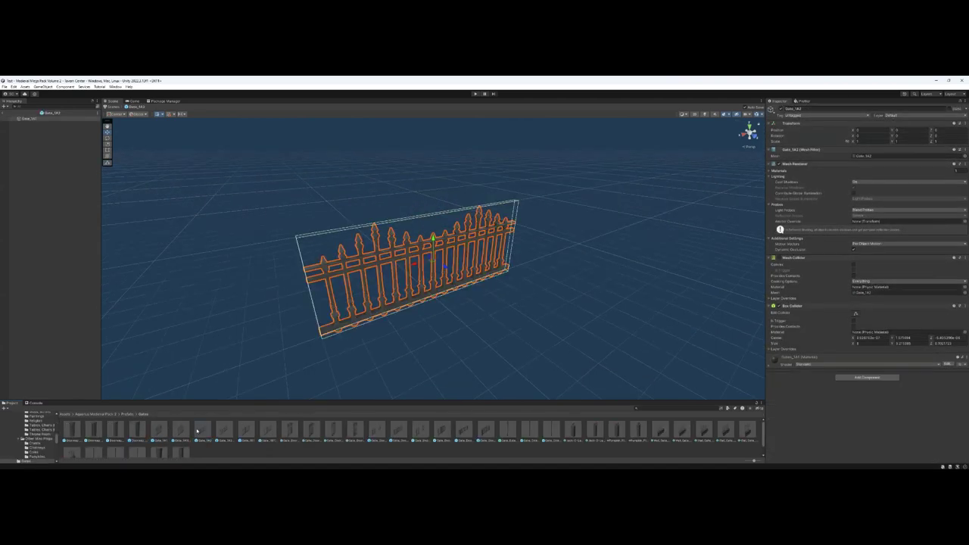
Step: View the Gate_Door_2R, Gate_Doorway_1A1 and complete gate doorway module prefabs, and return to the Prefabs folder
{"action": "double_click", "coordinate": [355, 432]}
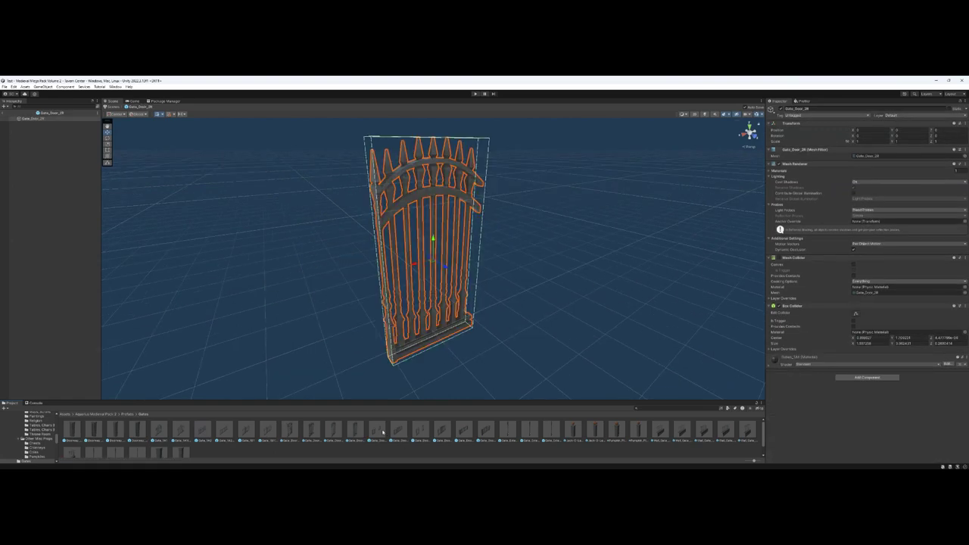
{"action": "double_click", "coordinate": [421, 432]}
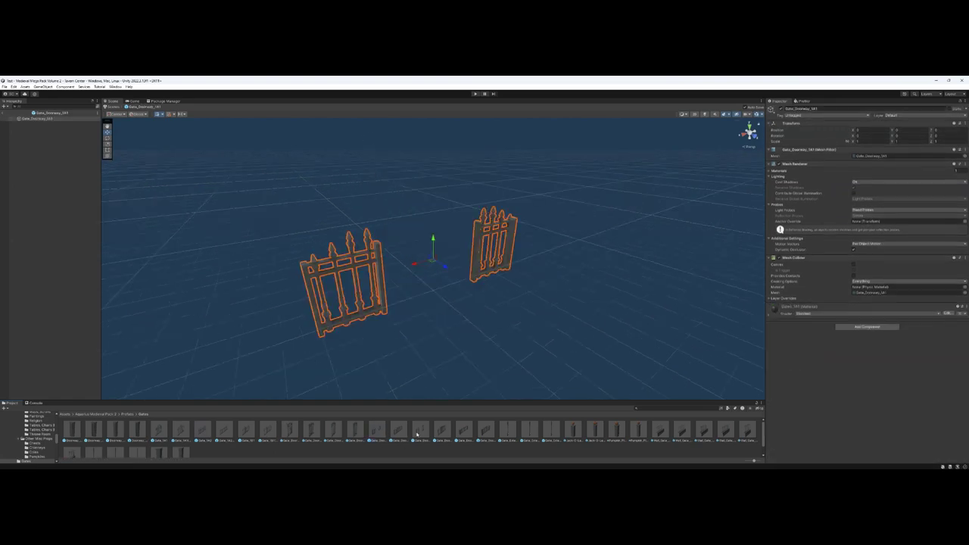
{"action": "double_click", "coordinate": [485, 429]}
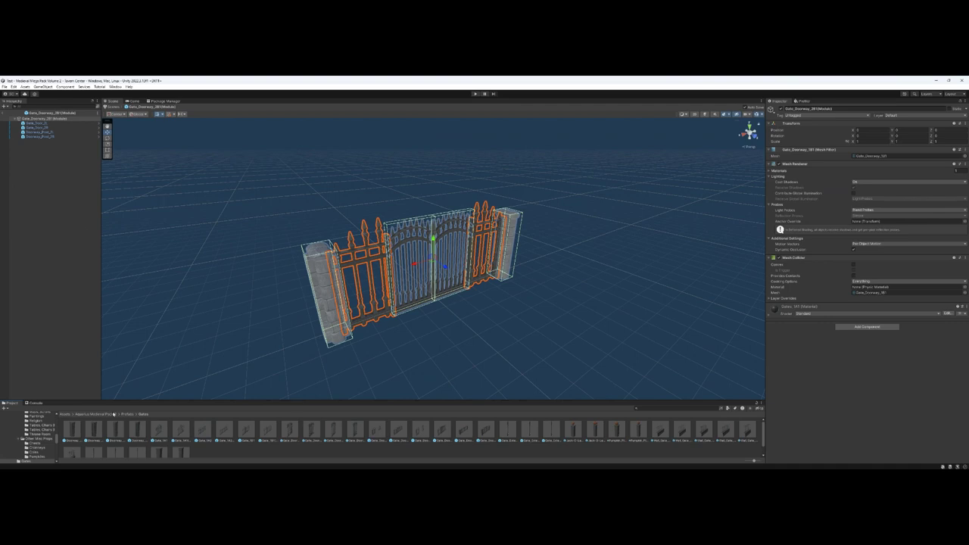
{"action": "left_click", "coordinate": [127, 414]}
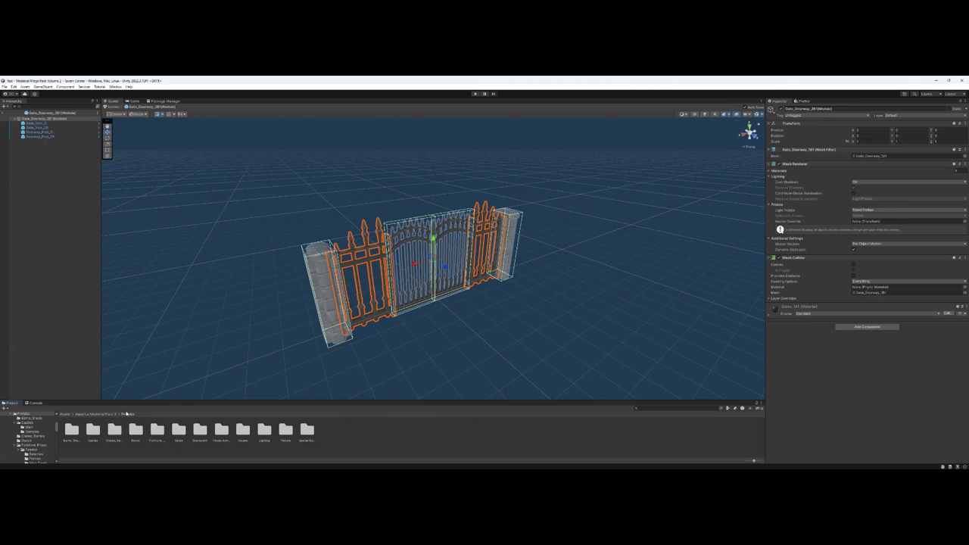
Step: Open the House Awnings folder, view the Window_Overhang_1A1 and two-post awning overhang prefabs, and return to the Prefabs folder
{"action": "left_click", "coordinate": [217, 431]}
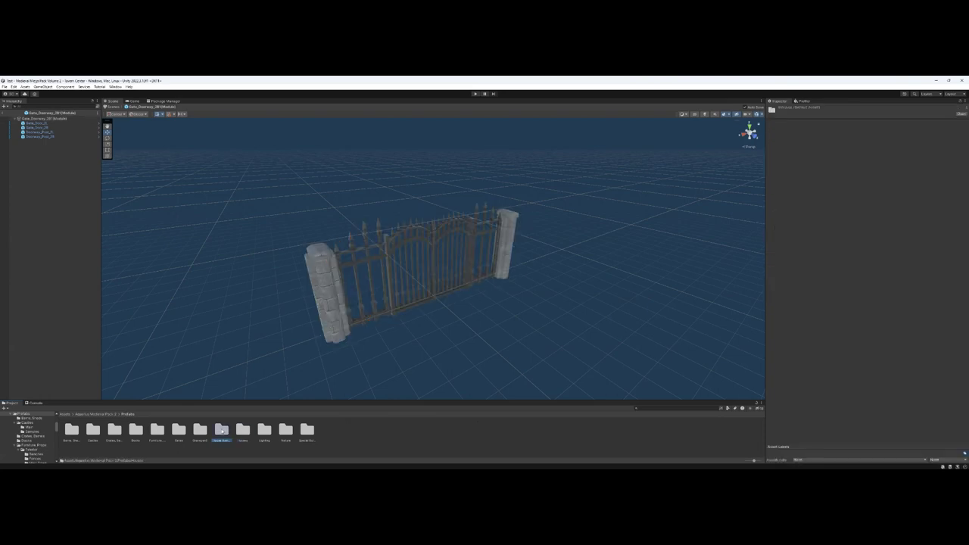
{"action": "double_click", "coordinate": [221, 430]}
{"action": "double_click", "coordinate": [156, 430]}
{"action": "double_click", "coordinate": [136, 430]}
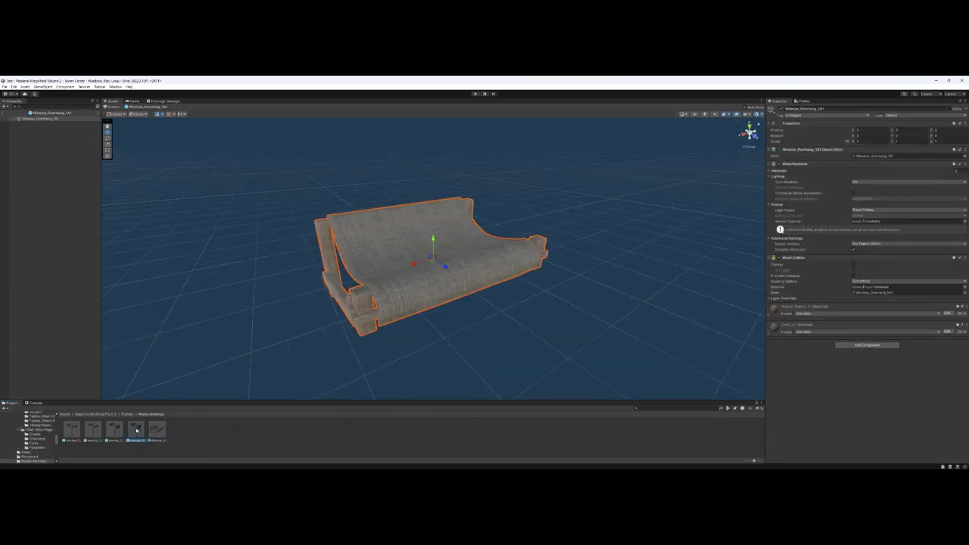
{"action": "double_click", "coordinate": [113, 432]}
{"action": "left_click", "coordinate": [84, 432]}
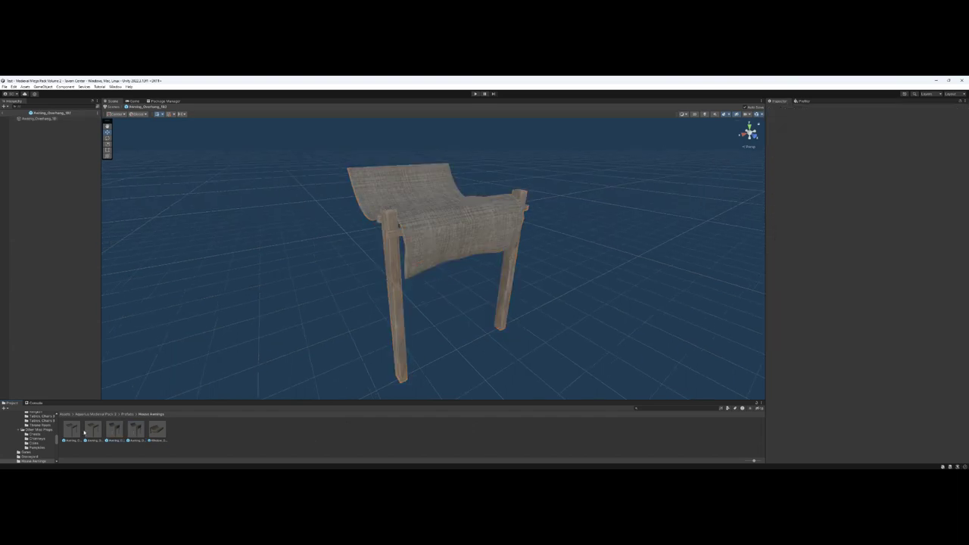
{"action": "left_click", "coordinate": [128, 415]}
Step: Open the Houses folder, inspect City_House_1A1 inside and out, and select its adjoining house section
{"action": "double_click", "coordinate": [172, 433]}
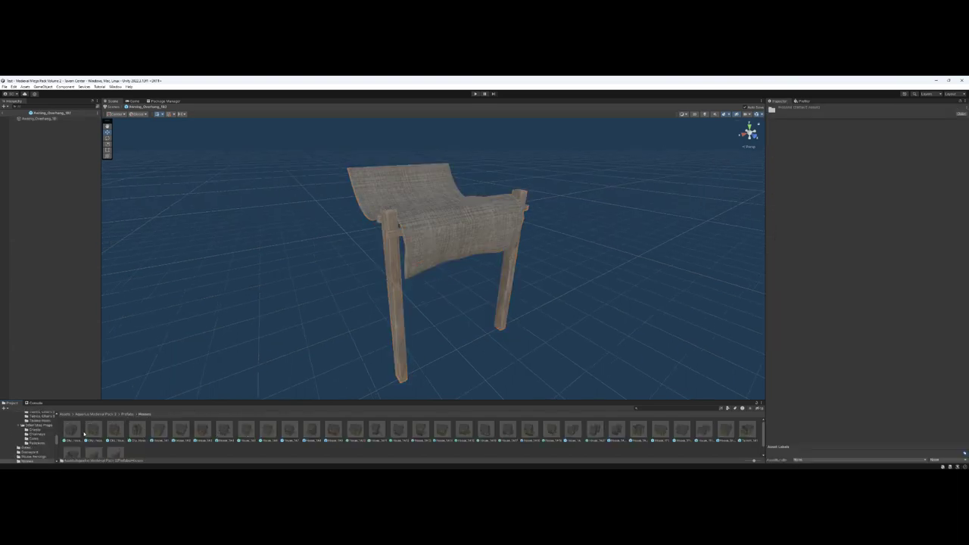
{"action": "left_click", "coordinate": [78, 432]}
{"action": "double_click", "coordinate": [73, 429]}
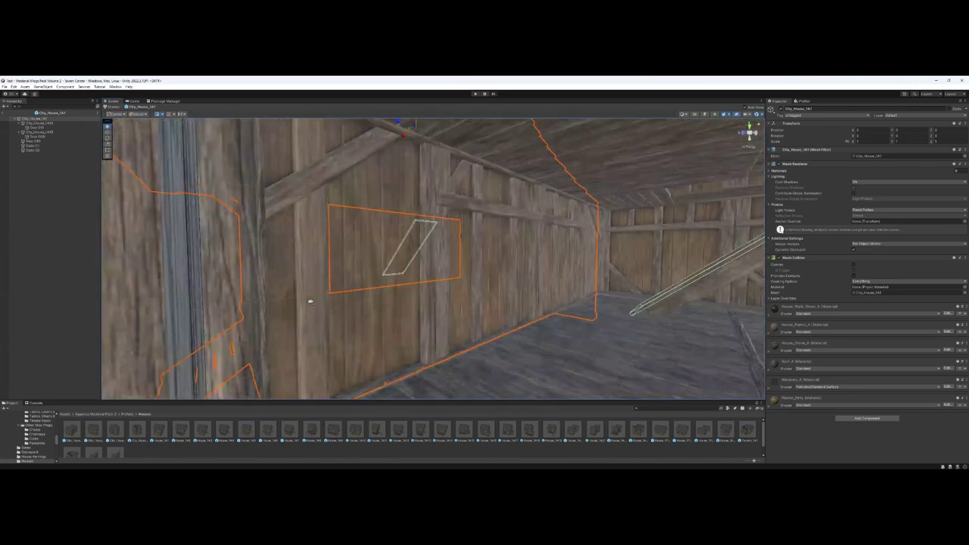
{"action": "scroll", "coordinate": [346, 322], "scroll_direction": "down", "scroll_amount": 5}
{"action": "right_click_drag", "start_coordinate": [310, 301], "coordinate": [454, 235]}
{"action": "left_click", "coordinate": [454, 235]}
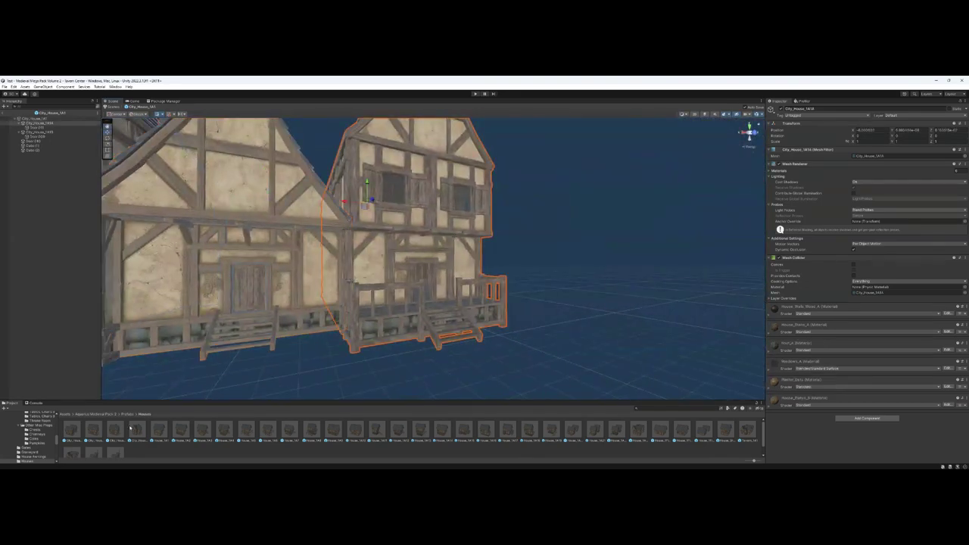
Step: Open the City_House_1A2 prefab and examine its interior and front entrance
{"action": "double_click", "coordinate": [97, 431]}
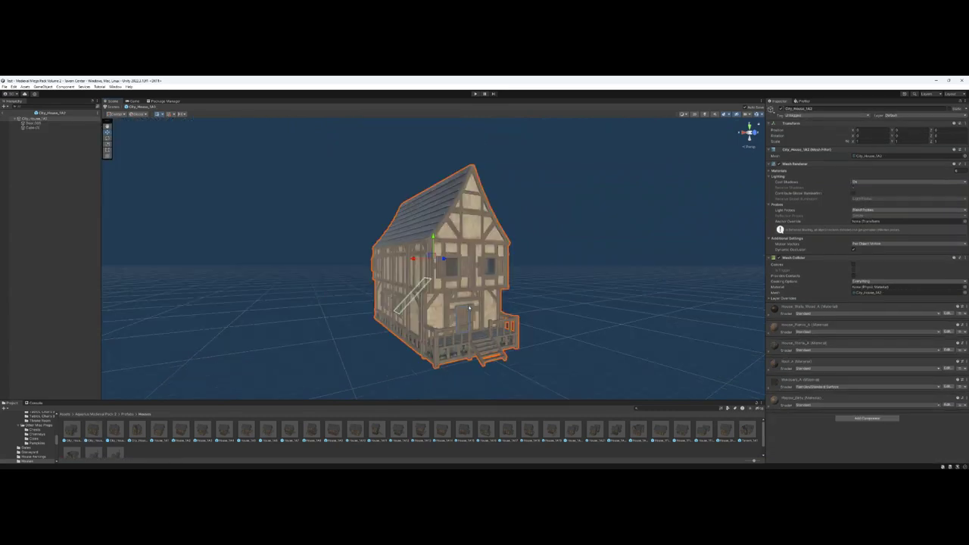
{"action": "double_click", "coordinate": [72, 430]}
{"action": "scroll", "coordinate": [400, 282], "scroll_direction": "up", "scroll_amount": 15}
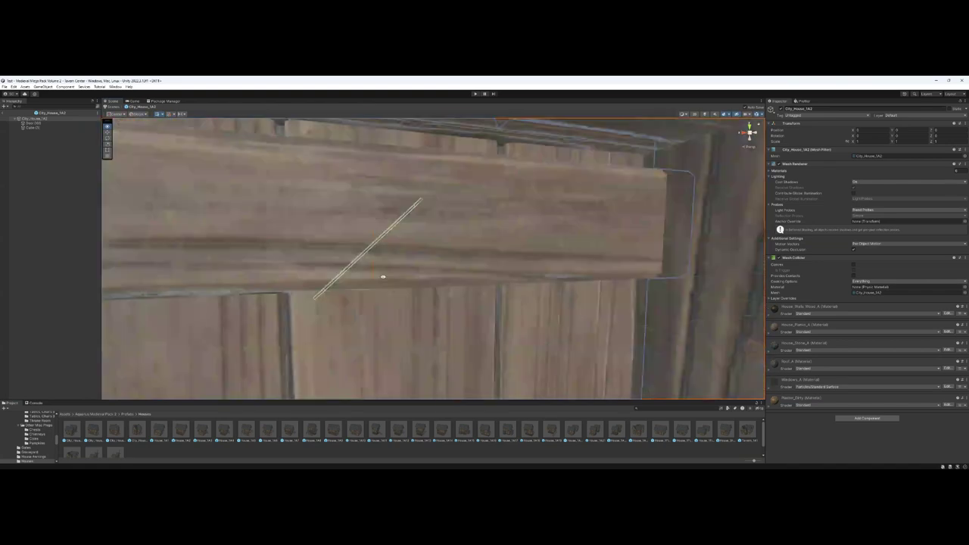
{"action": "right_click_drag", "start_coordinate": [382, 287], "coordinate": [504, 320]}
{"action": "left_click", "coordinate": [496, 320]}
Step: Open the City_House_1A4 prefab and examine its interior staircase and upper floor opening
{"action": "left_click", "coordinate": [160, 433]}
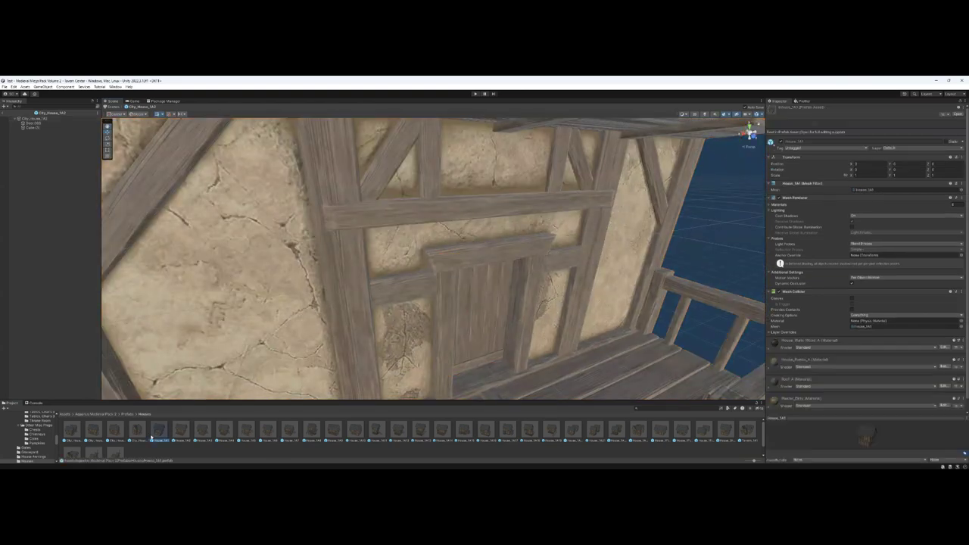
{"action": "double_click", "coordinate": [134, 432]}
{"action": "right_click_drag", "start_coordinate": [478, 294], "coordinate": [480, 282]}
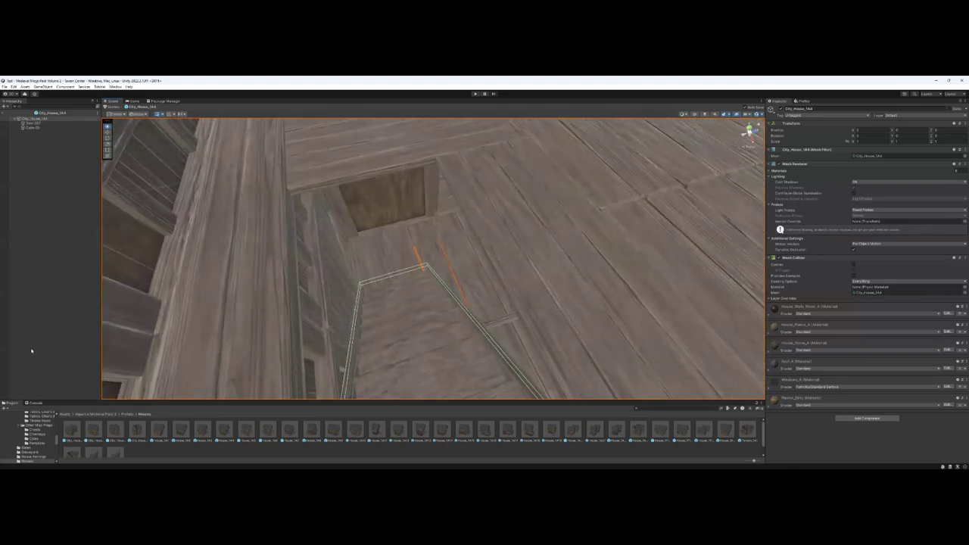
{"action": "right_click_drag", "start_coordinate": [69, 243], "coordinate": [67, 257]}
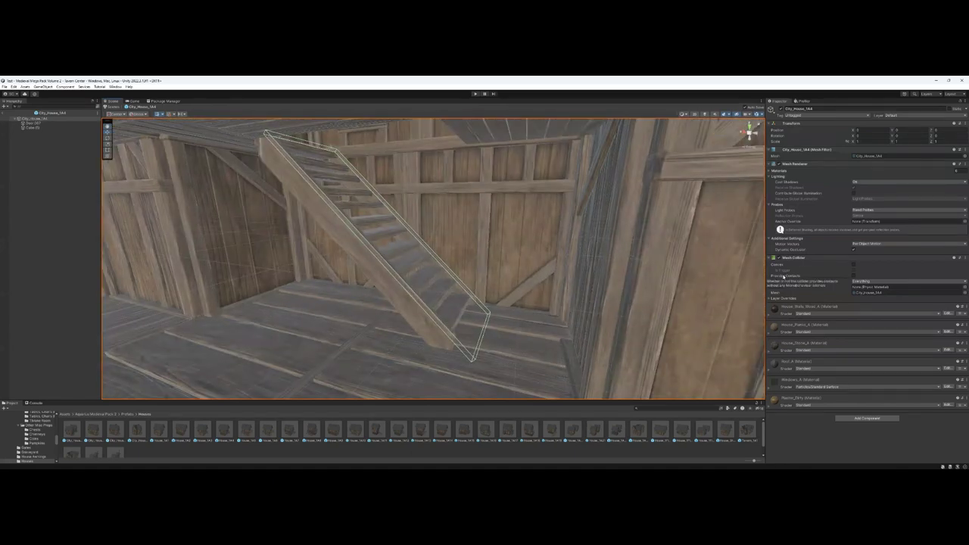
Step: View the House_1A1 prefab, and open House_1A3 to look around it
{"action": "left_click", "coordinate": [160, 431]}
{"action": "double_click", "coordinate": [160, 432]}
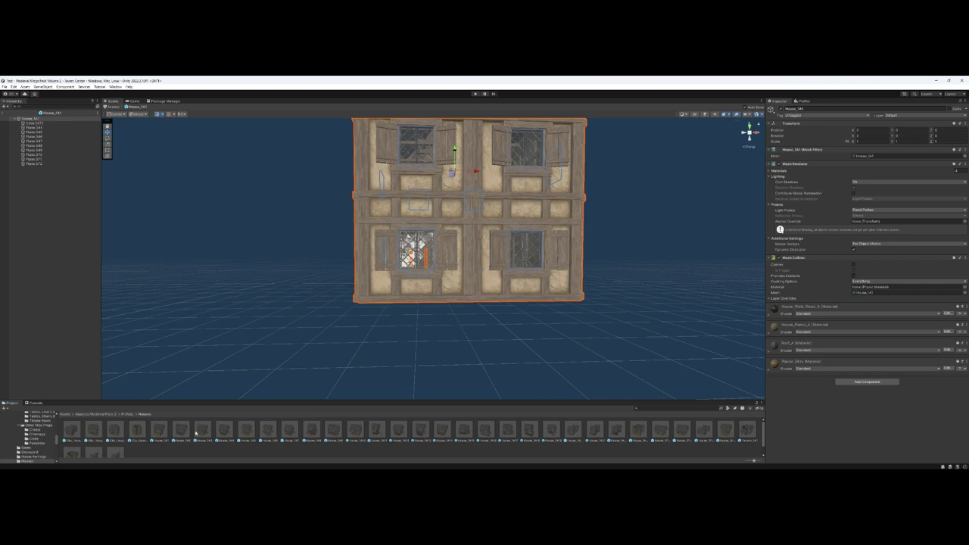
{"action": "double_click", "coordinate": [197, 431]}
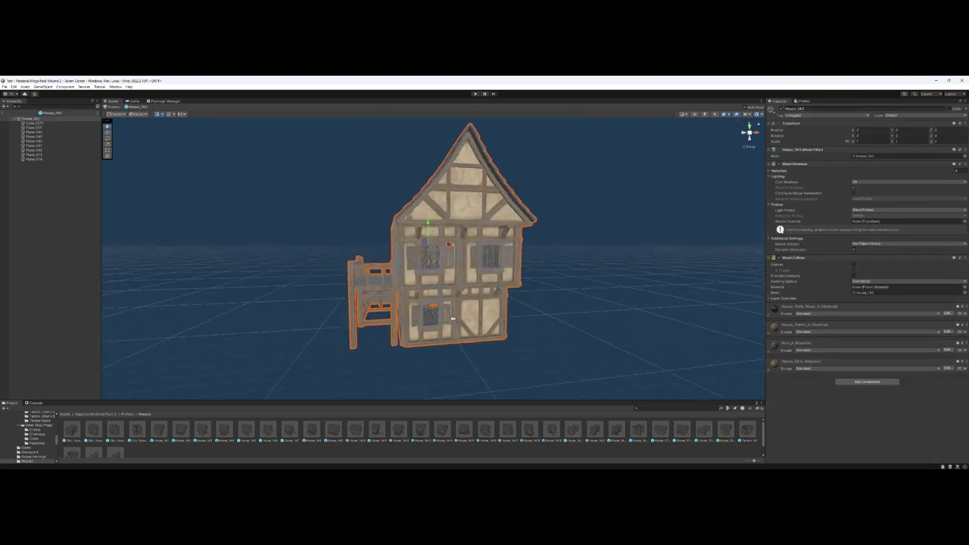
{"action": "key", "text": "w"}
{"action": "right_click_drag", "start_coordinate": [463, 318], "coordinate": [50, 329]}
{"action": "key", "text": "s"}
Step: Open the House_1A2 prefab, look through its interior, and go back to House_1A3 to view its porch
{"action": "double_click", "coordinate": [177, 430]}
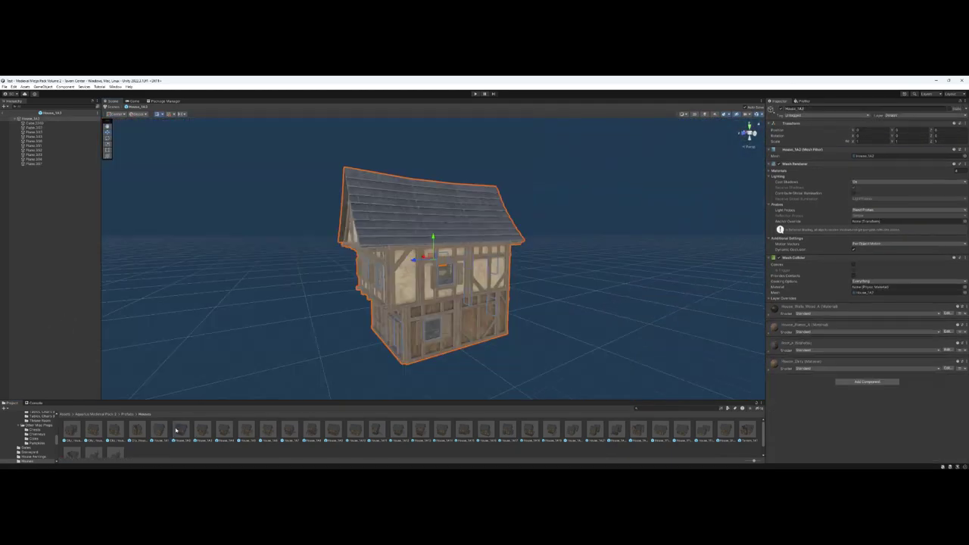
{"action": "right_click_drag", "start_coordinate": [413, 330], "coordinate": [640, 381]}
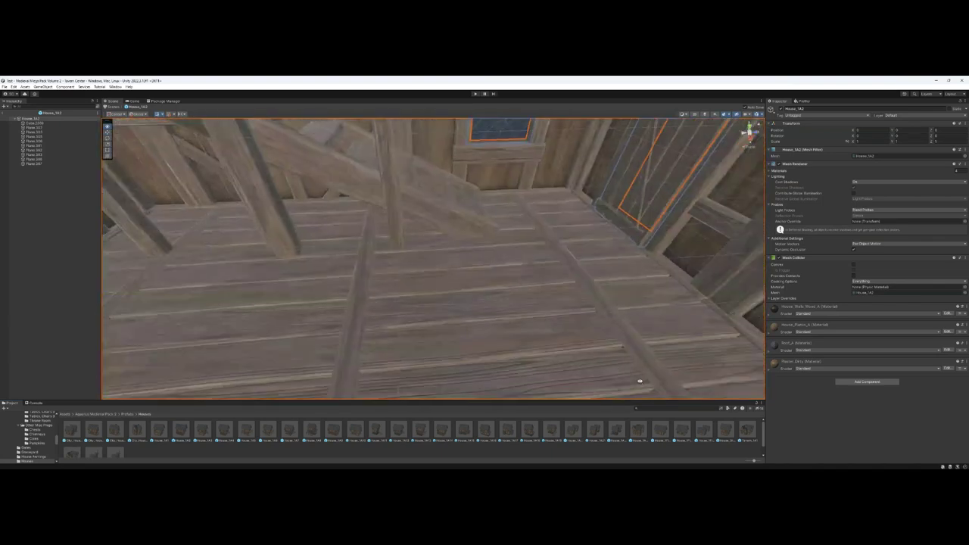
{"action": "double_click", "coordinate": [202, 436]}
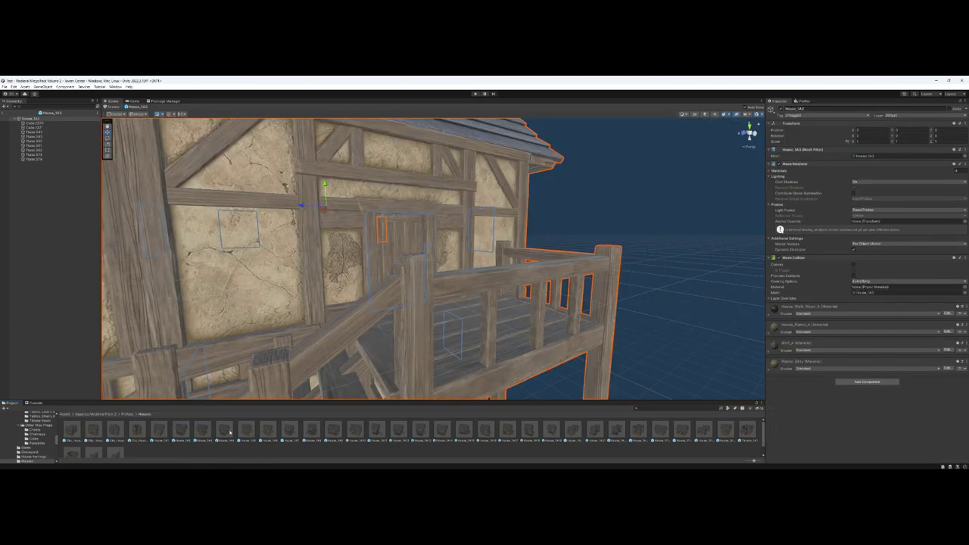
Step: View the House_1A5, House_1A6 and House_1A8 prefabs from different sides
{"action": "double_click", "coordinate": [246, 437]}
{"action": "double_click", "coordinate": [267, 434]}
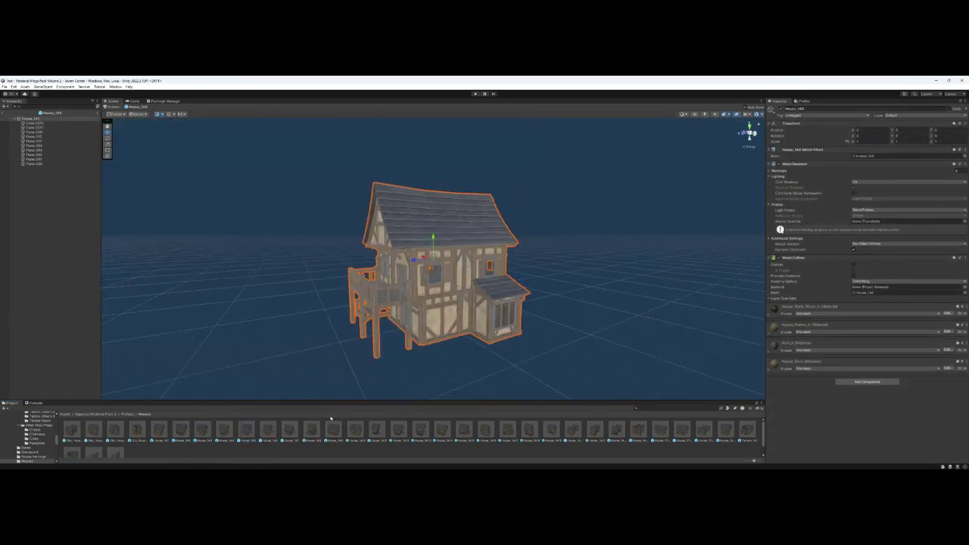
{"action": "double_click", "coordinate": [311, 434]}
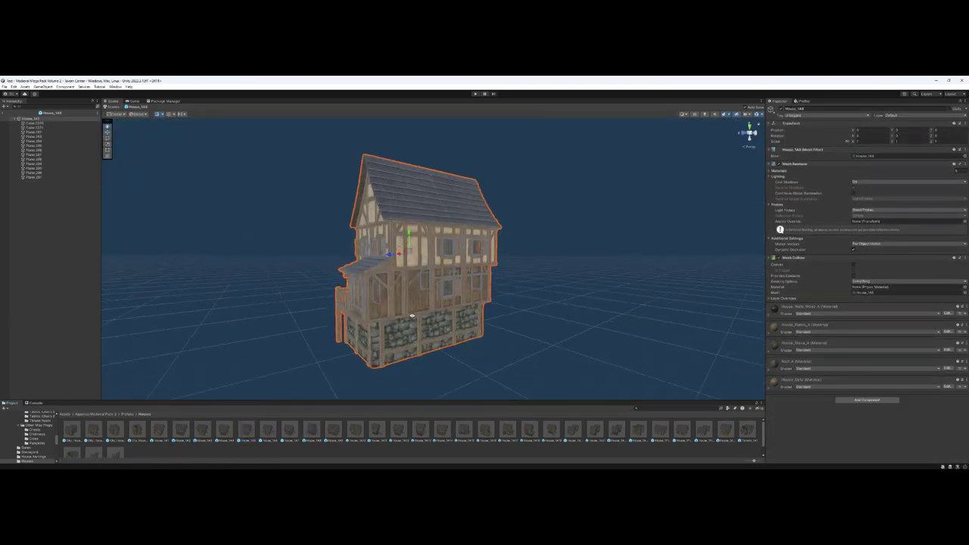
{"action": "right_click_drag", "start_coordinate": [453, 319], "coordinate": [363, 390]}
{"action": "key", "text": "w"}
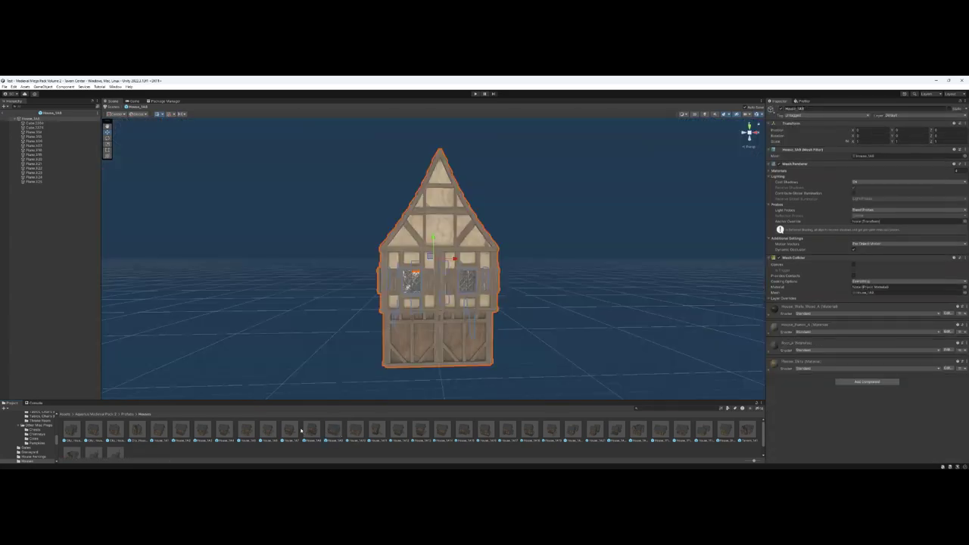
Step: Open the House_1A7 prefab and examine its stone-based exterior and its interior floors
{"action": "double_click", "coordinate": [291, 430]}
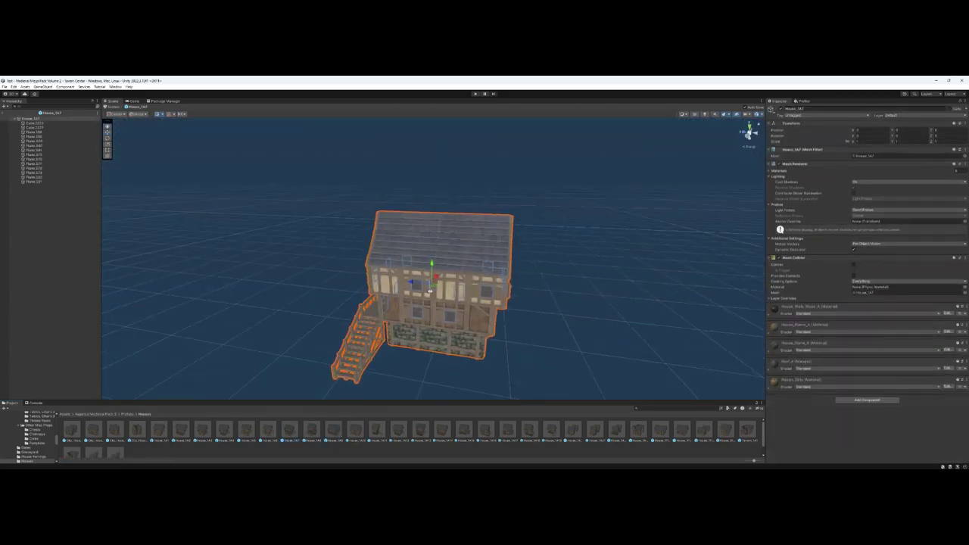
{"action": "scroll", "coordinate": [429, 283], "scroll_direction": "up", "scroll_amount": 5}
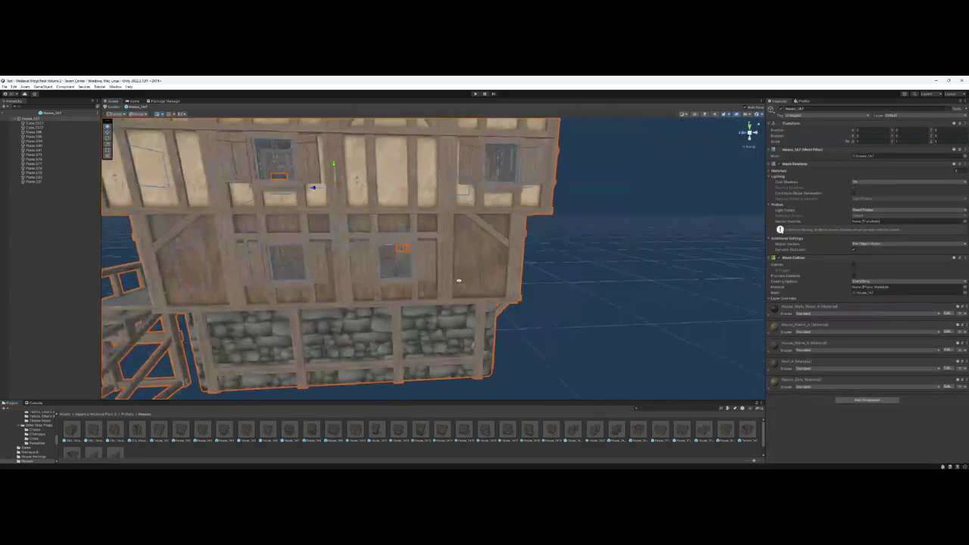
{"action": "right_click_drag", "start_coordinate": [419, 282], "coordinate": [281, 275]}
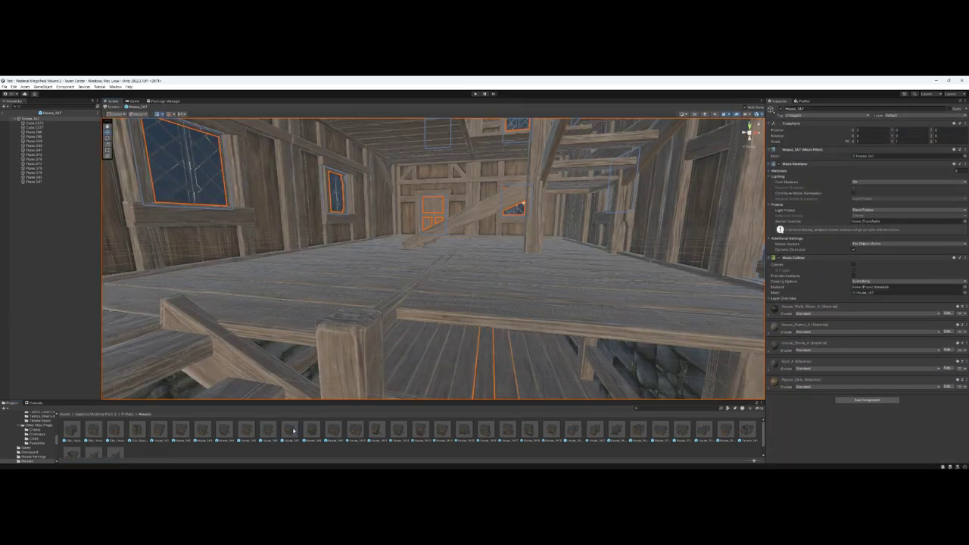
Step: View the House_1A10 prefab from its front and side, and open the House_1A12 prefab
{"action": "left_click", "coordinate": [311, 430]}
{"action": "double_click", "coordinate": [353, 430]}
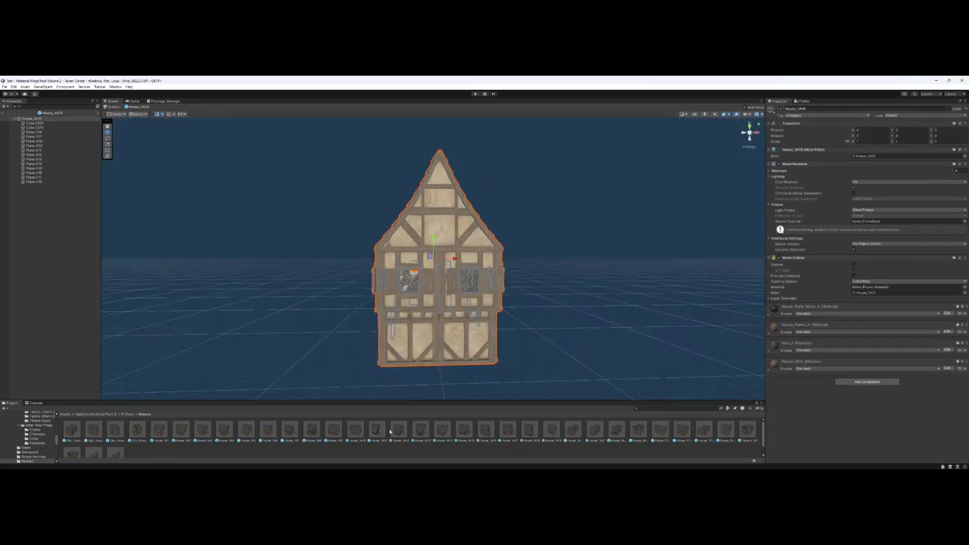
{"action": "left_click_drag", "start_coordinate": [342, 362], "coordinate": [542, 368], "text": "alt"}
{"action": "left_click", "coordinate": [399, 433]}
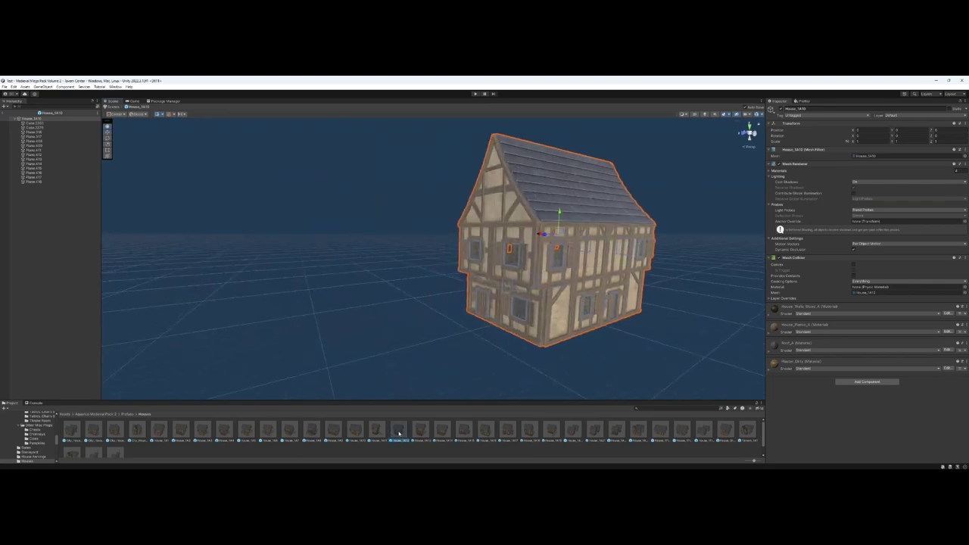
{"action": "double_click", "coordinate": [398, 433]}
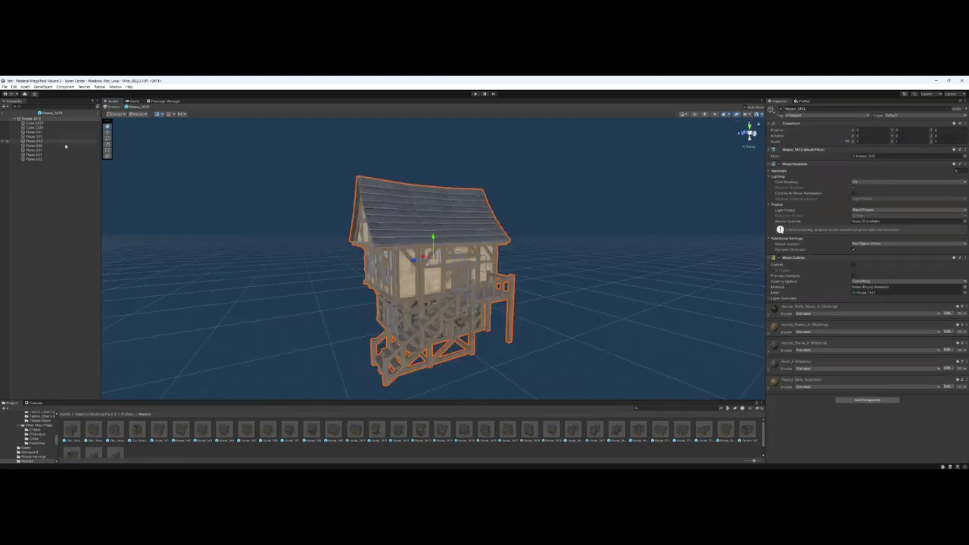
Step: Inspect individual parts of the House_1A12 prefab, reselect the whole house, and view its exterior up close
{"action": "left_click", "coordinate": [42, 123]}
{"action": "left_click", "coordinate": [46, 149]}
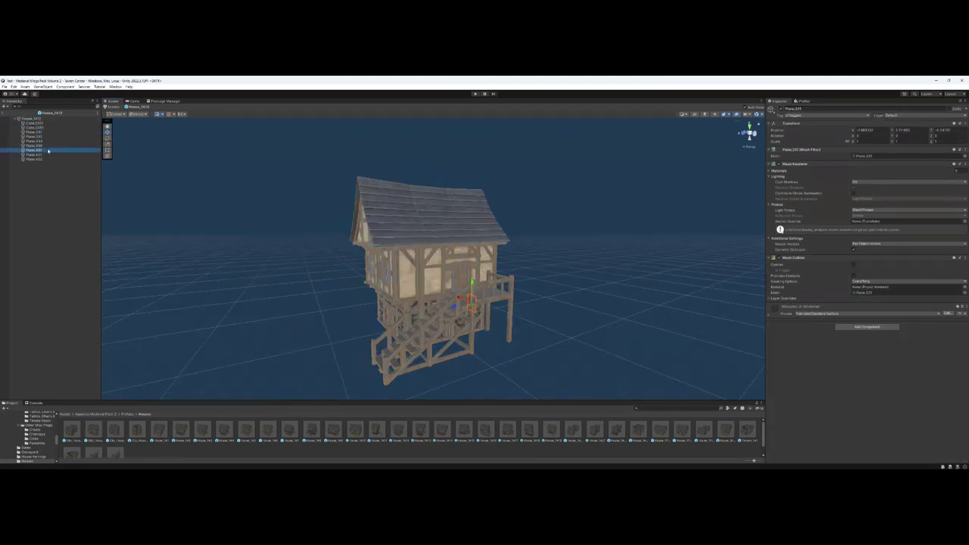
{"action": "left_click", "coordinate": [46, 119]}
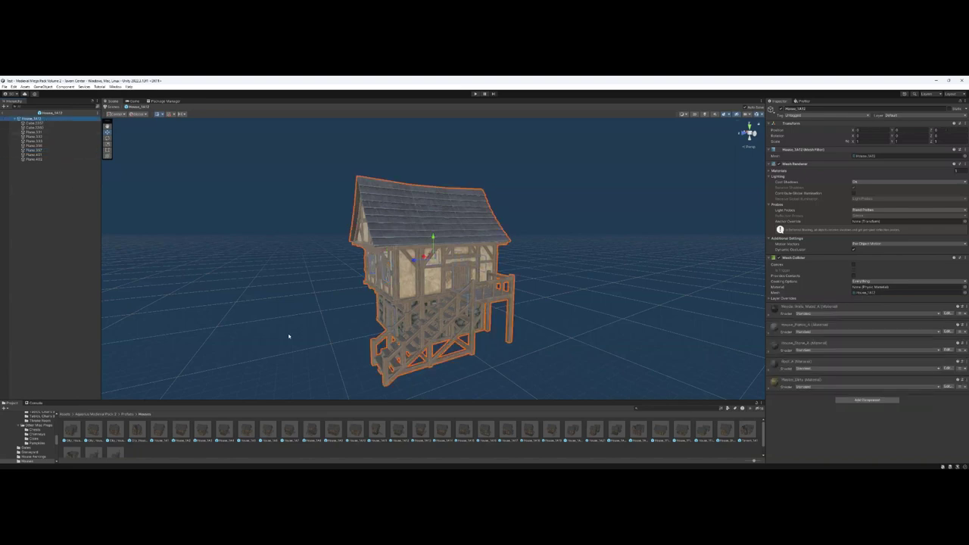
{"action": "scroll", "coordinate": [401, 319], "scroll_direction": "up", "scroll_amount": 10}
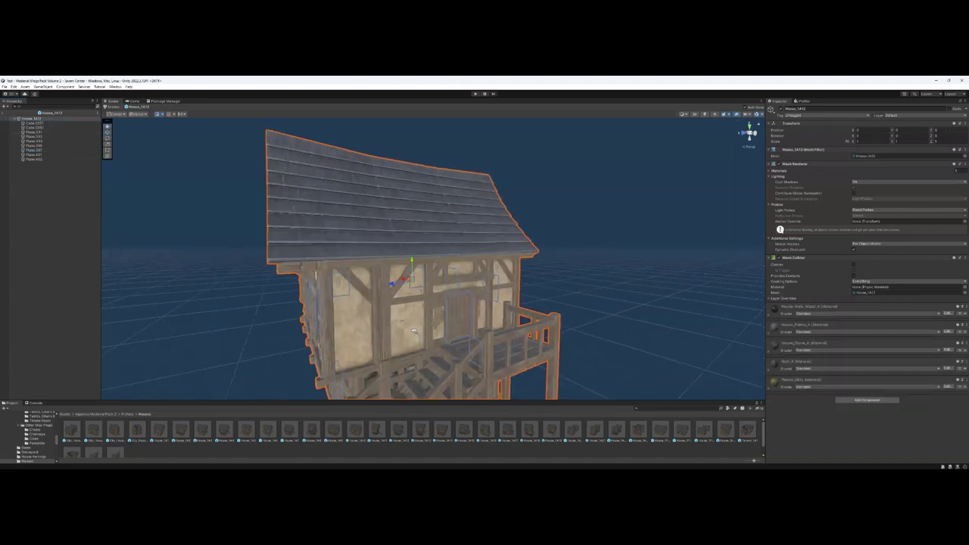
{"action": "right_click_drag", "start_coordinate": [402, 318], "coordinate": [420, 351]}
Step: Go through the house prefabs from House_1A13 to House_1A18 in order
{"action": "double_click", "coordinate": [421, 431]}
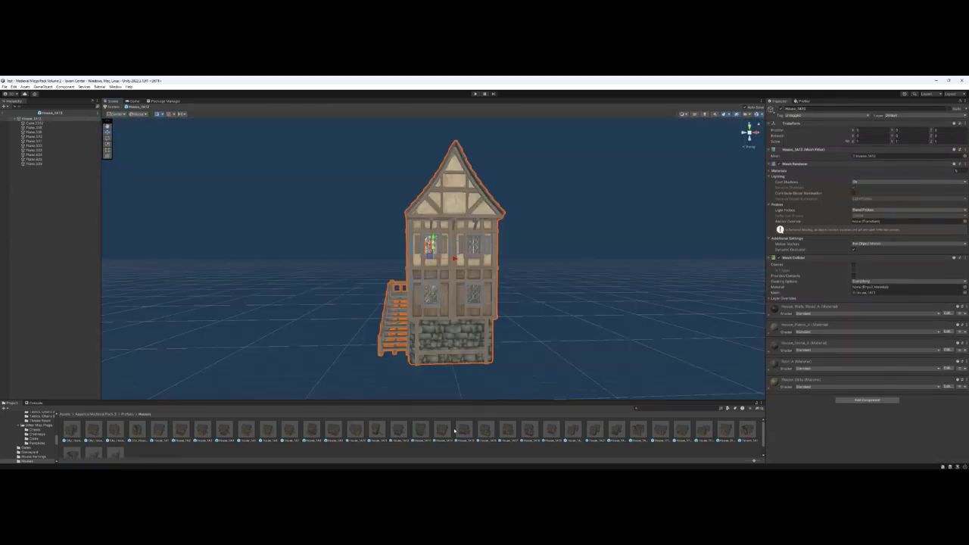
{"action": "double_click", "coordinate": [452, 431]}
{"action": "double_click", "coordinate": [463, 432]}
{"action": "left_click", "coordinate": [488, 432]}
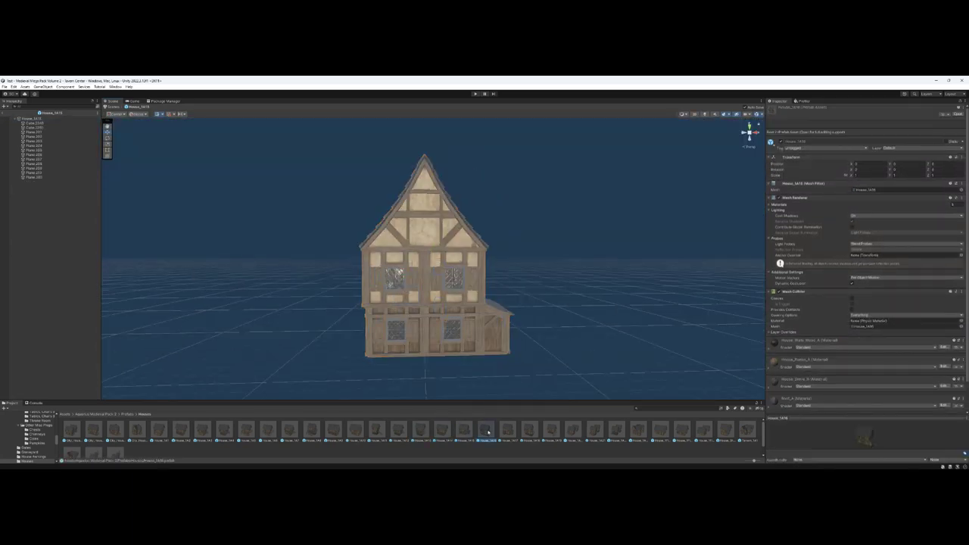
{"action": "double_click", "coordinate": [508, 432]}
{"action": "double_click", "coordinate": [528, 430]}
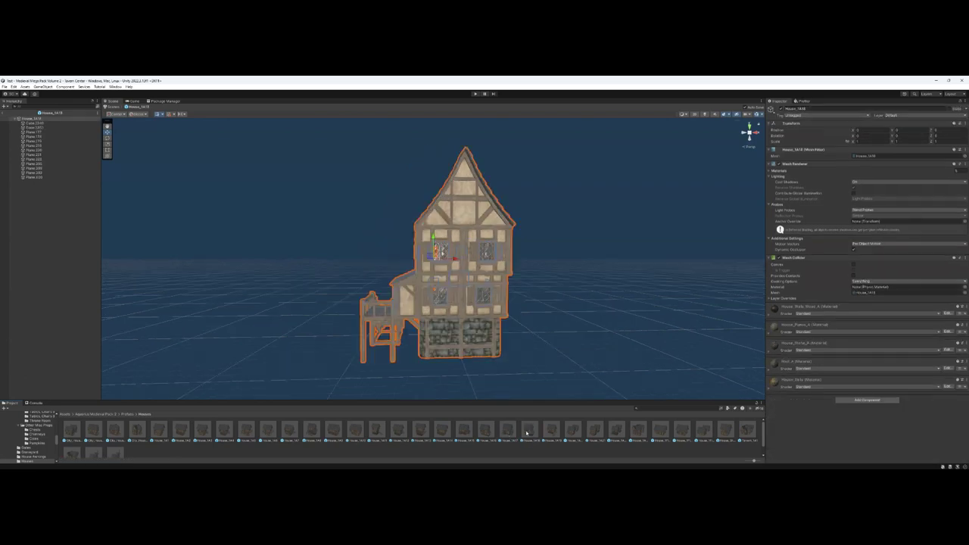
Step: Look into the House_1A18 interior through its window and view the stone-based exterior from another corner
{"action": "scroll", "coordinate": [505, 383], "scroll_direction": "up", "scroll_amount": 10}
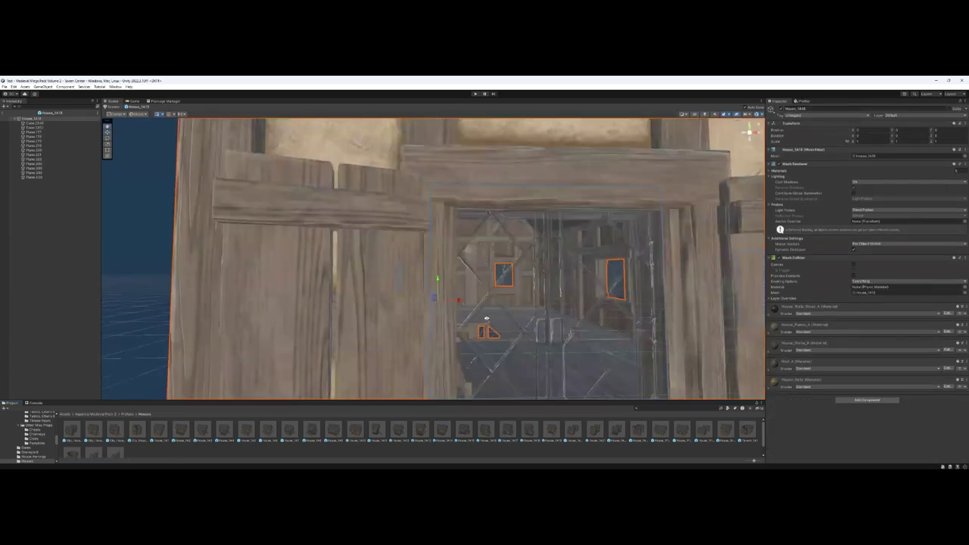
{"action": "key", "text": "w"}
{"action": "right_click_drag", "start_coordinate": [486, 318], "coordinate": [323, 358]}
{"action": "key", "text": "s"}
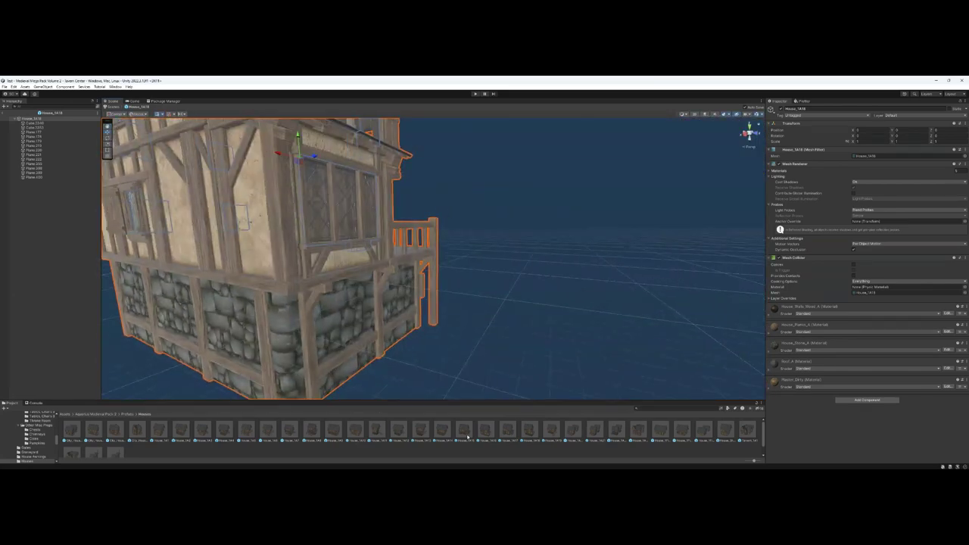
Step: Open the House_1A19 and House_1A20 prefabs and examine House_1A20 from several sides
{"action": "double_click", "coordinate": [553, 431]}
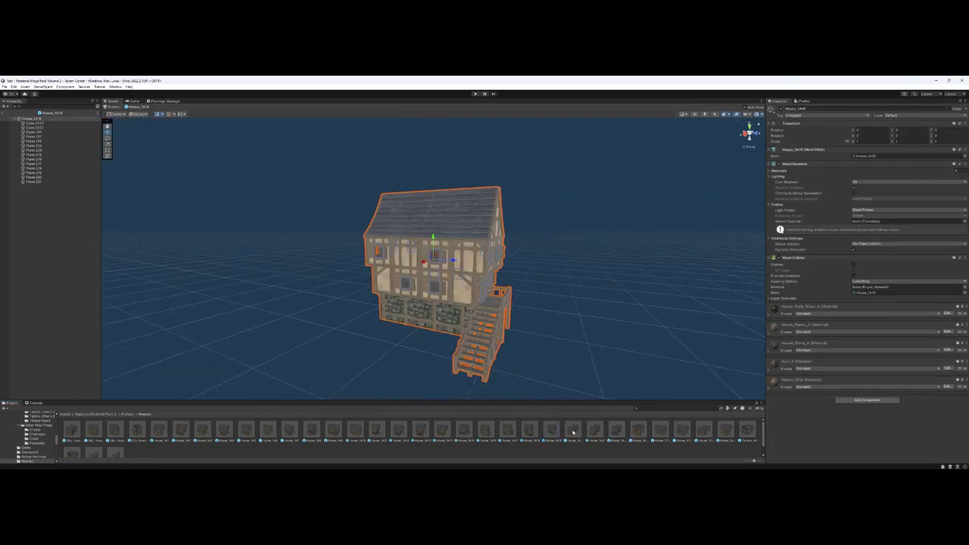
{"action": "double_click", "coordinate": [573, 432]}
{"action": "left_click", "coordinate": [601, 433]}
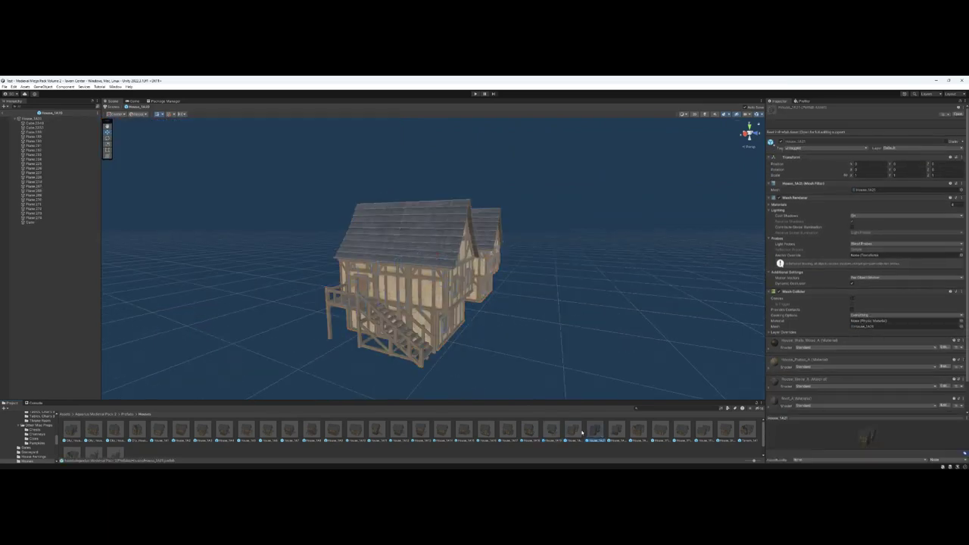
{"action": "left_click", "coordinate": [573, 432]}
{"action": "left_click", "coordinate": [550, 429]}
{"action": "double_click", "coordinate": [567, 429]}
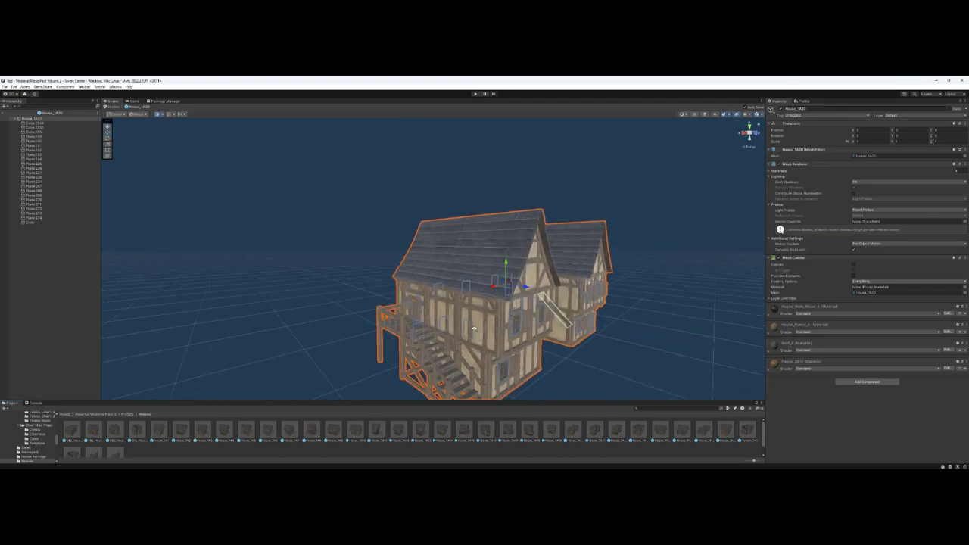
{"action": "right_click_drag", "start_coordinate": [452, 333], "coordinate": [569, 327]}
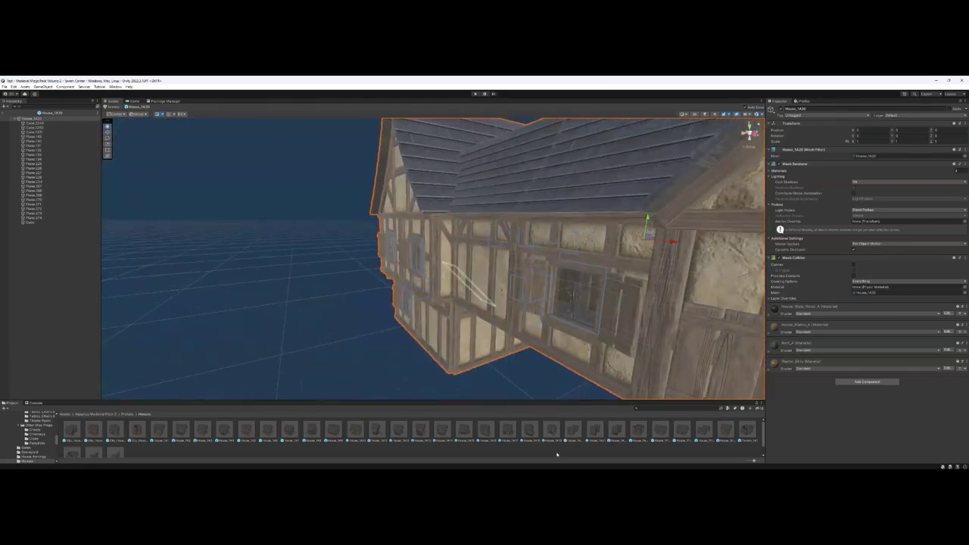
Step: Open the House_1A22 and House_1A23 prefabs and move inside the last one to examine its interior
{"action": "double_click", "coordinate": [621, 434]}
{"action": "double_click", "coordinate": [639, 433]}
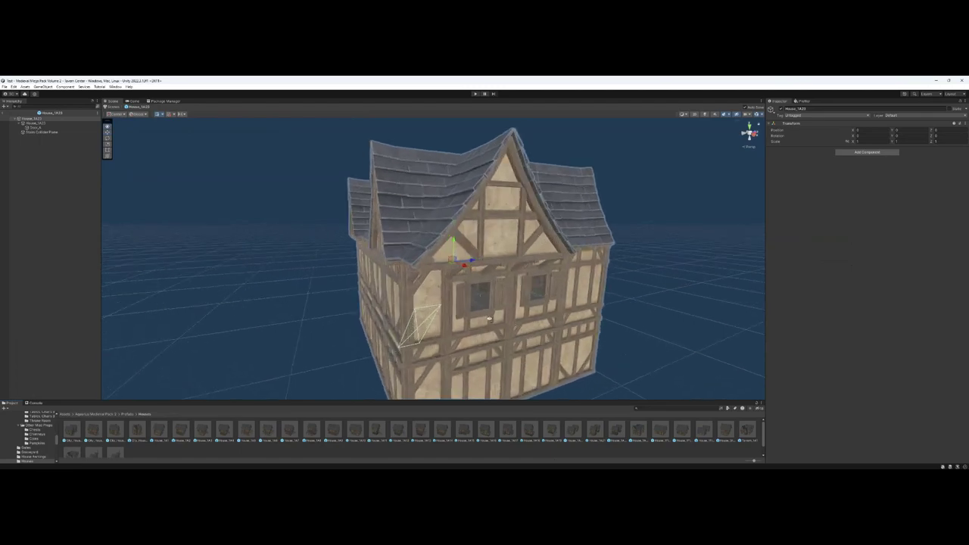
{"action": "right_click_drag", "start_coordinate": [489, 318], "coordinate": [466, 302]}
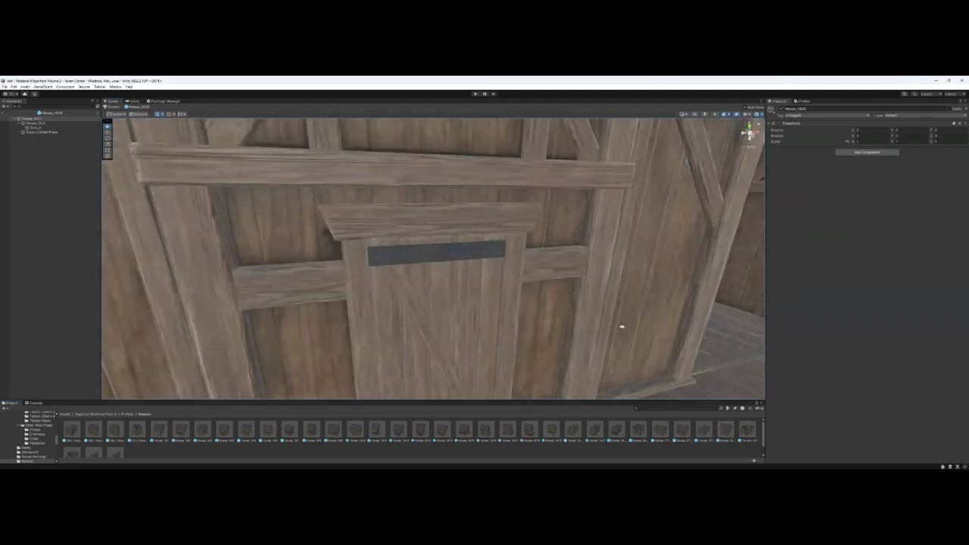
Step: Preview the single-floor house prefabs and look around the interior of House_1Floor_1A3
{"action": "double_click", "coordinate": [658, 432]}
{"action": "double_click", "coordinate": [684, 431]}
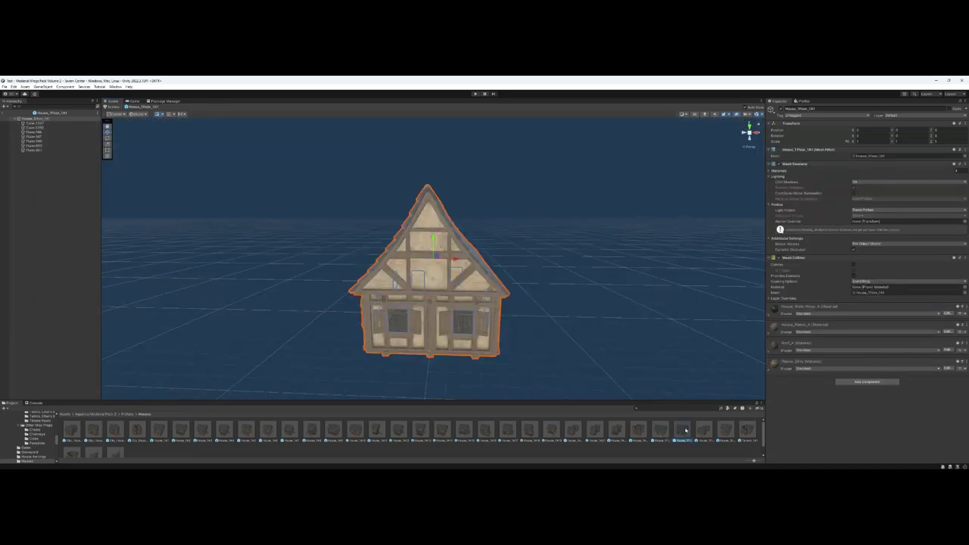
{"action": "double_click", "coordinate": [699, 430]}
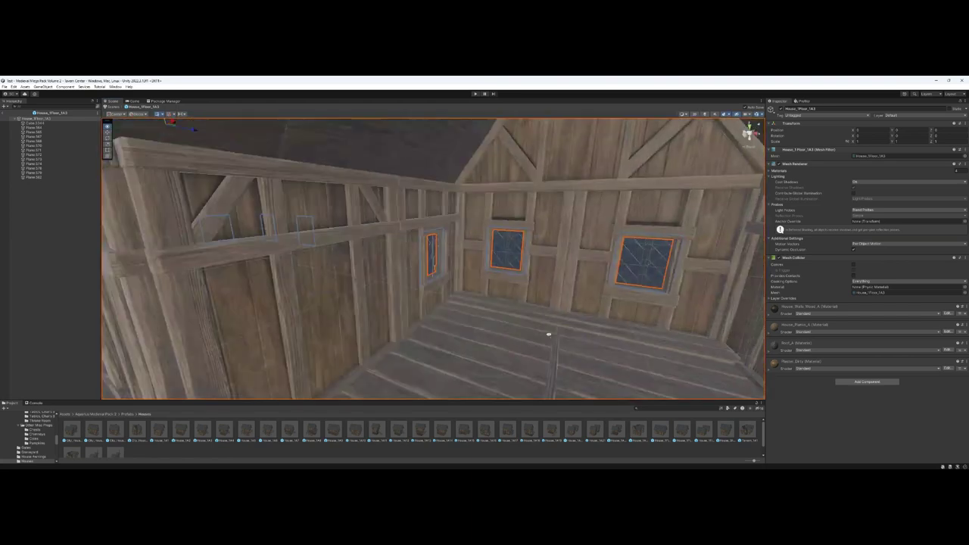
{"action": "right_click_drag", "start_coordinate": [549, 334], "coordinate": [495, 326]}
Step: Open the Tavern_1A1 prefab, view its exterior, and select its upper outer walls and roofing as separate parts
{"action": "double_click", "coordinate": [741, 435]}
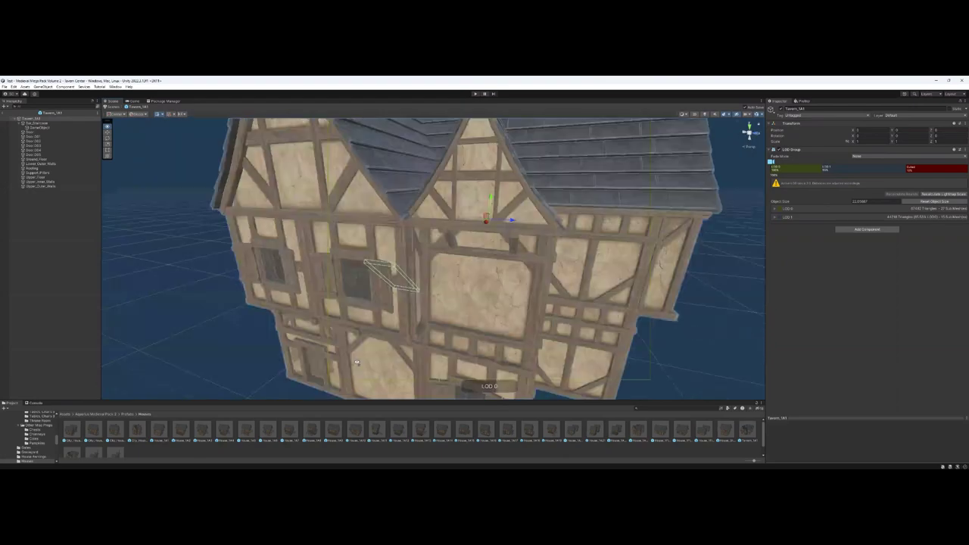
{"action": "right_click_drag", "start_coordinate": [356, 362], "coordinate": [185, 338]}
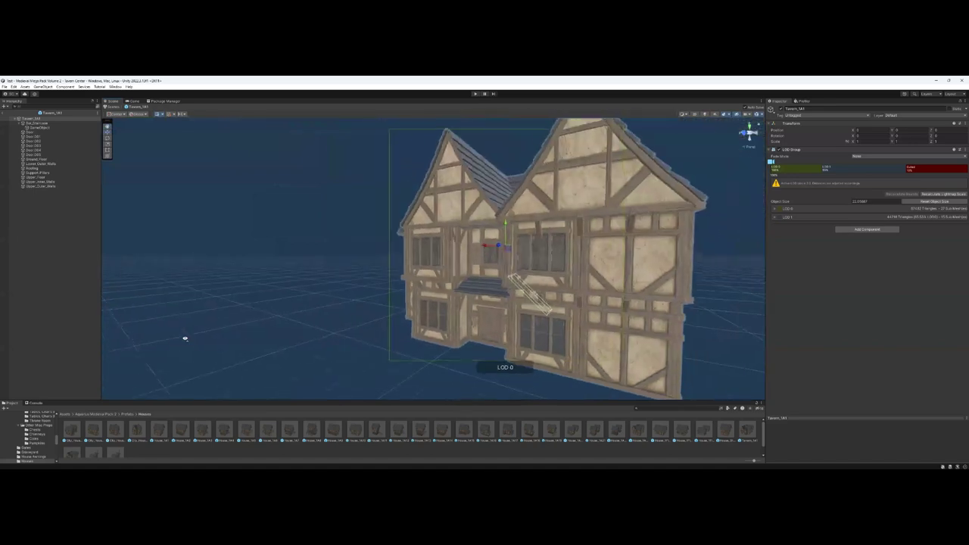
{"action": "left_click", "coordinate": [585, 224]}
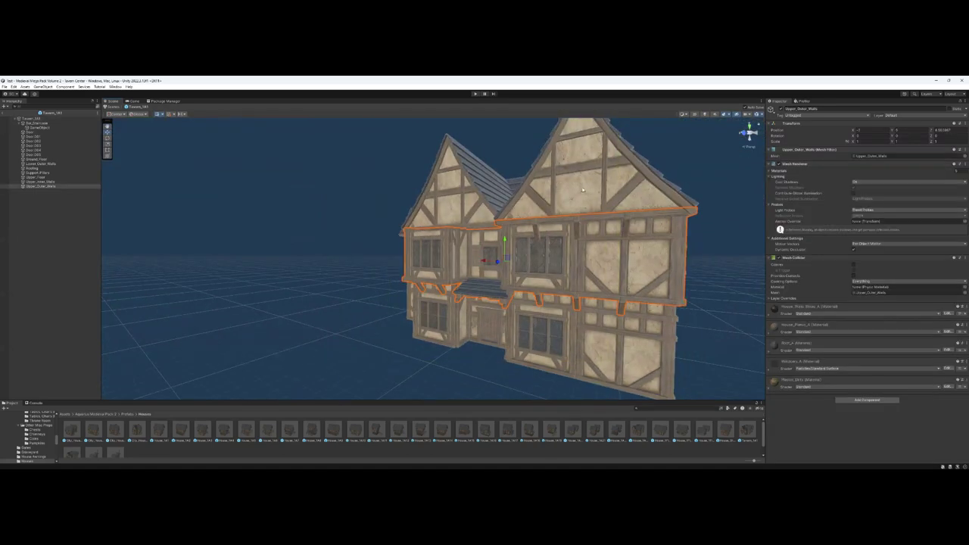
{"action": "left_click", "coordinate": [583, 189]}
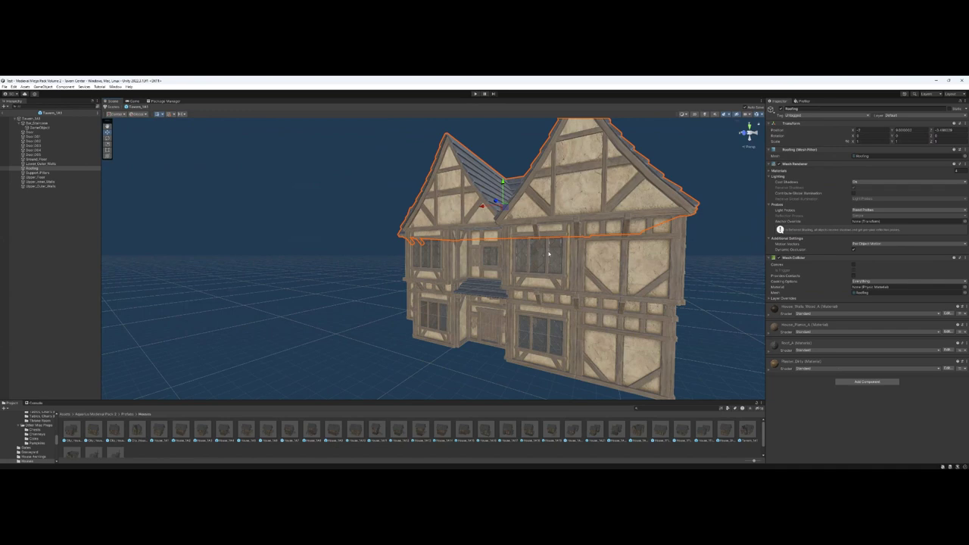
{"action": "left_click", "coordinate": [589, 263]}
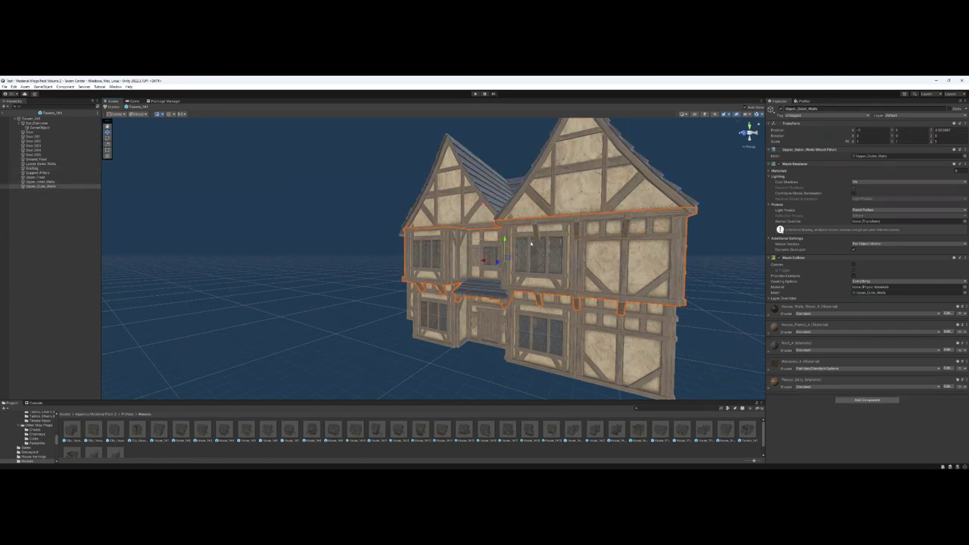
Step: Move through the Tavern_1A1 interior and back out to view its facade
{"action": "key", "text": "w"}
{"action": "right_click_drag", "start_coordinate": [569, 287], "coordinate": [560, 283]}
{"action": "scroll", "coordinate": [560, 284], "scroll_direction": "up", "scroll_amount": 3}
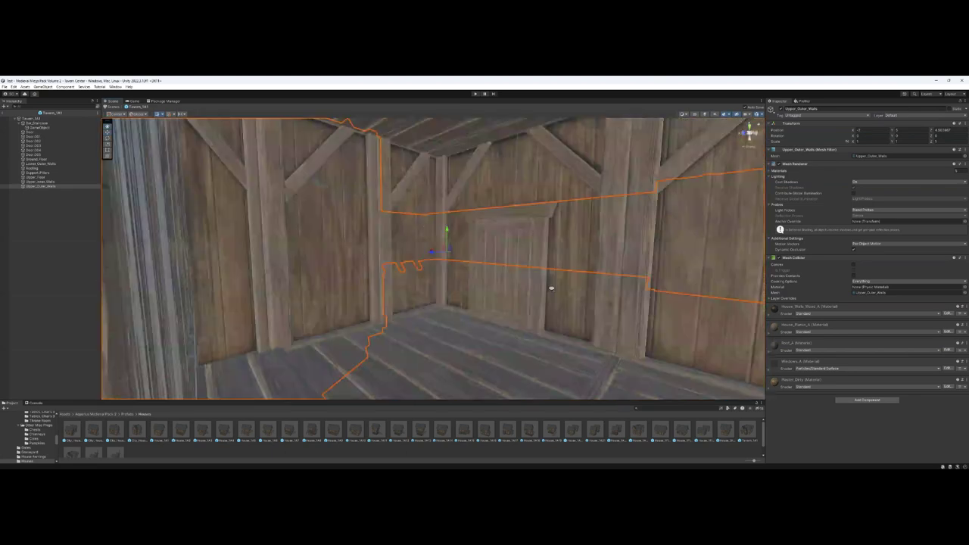
{"action": "scroll", "coordinate": [543, 288], "scroll_direction": "down", "scroll_amount": 8}
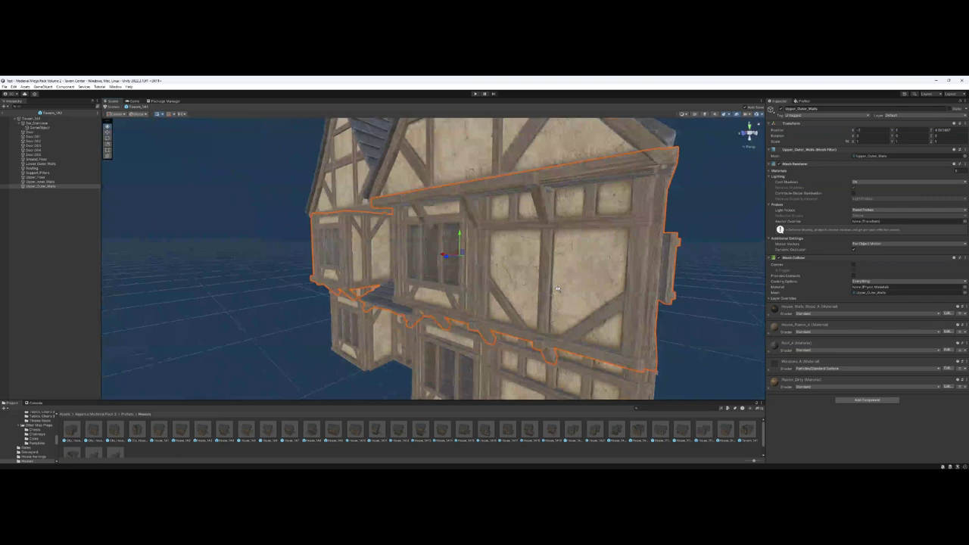
{"action": "scroll", "coordinate": [557, 290], "scroll_direction": "down", "scroll_amount": 2}
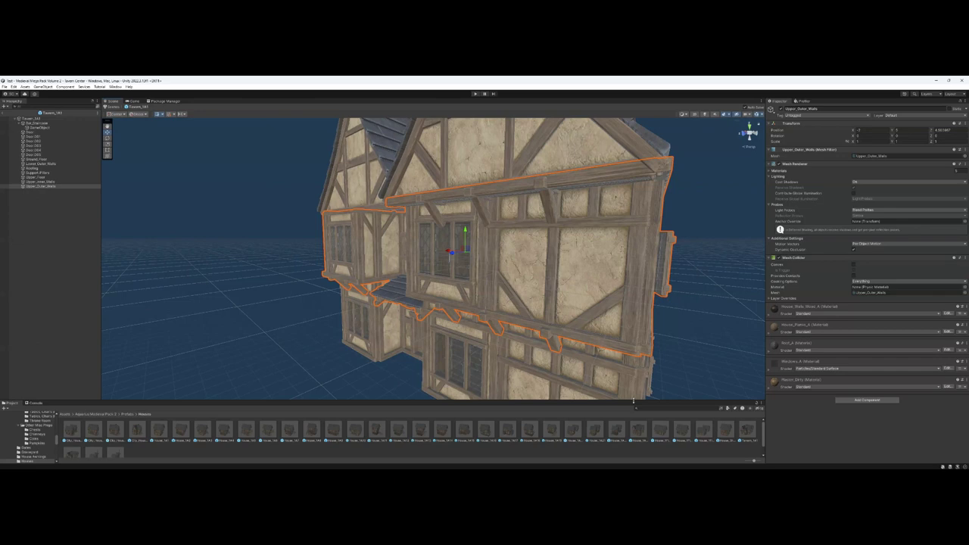
Step: Open the Tavern_1A1(Filled) prefab and look through its furnished, lit interior and its exterior
{"action": "scroll", "coordinate": [651, 434], "scroll_direction": "down", "scroll_amount": 2}
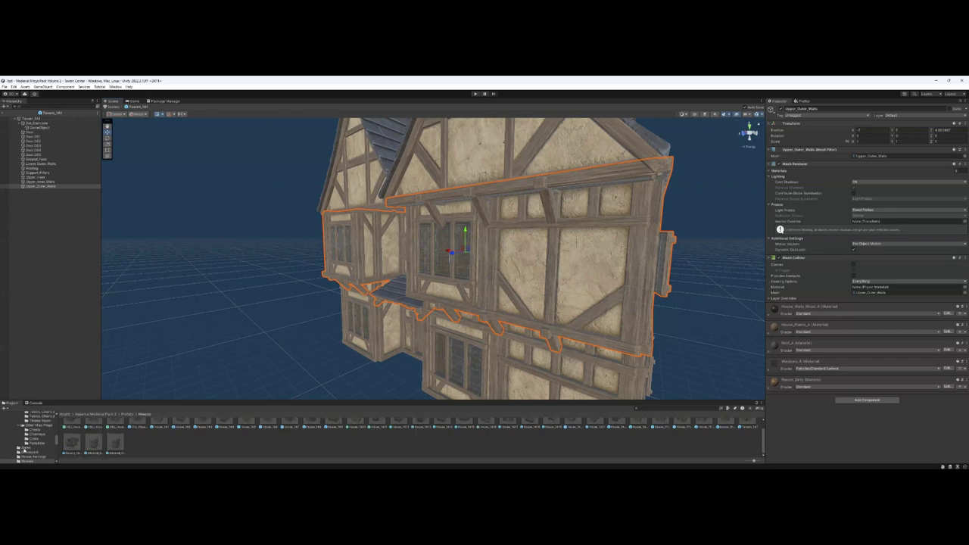
{"action": "left_click", "coordinate": [70, 444]}
{"action": "double_click", "coordinate": [70, 444]}
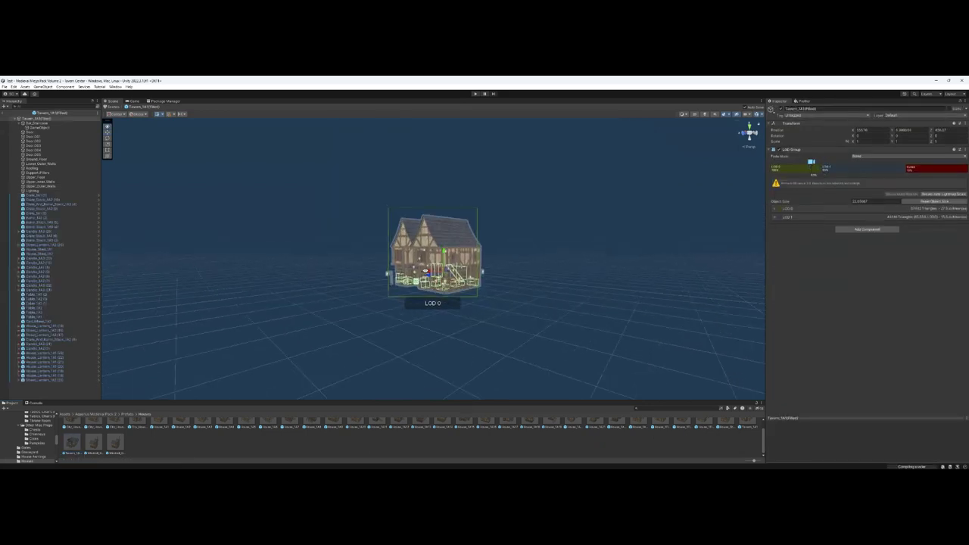
{"action": "scroll", "coordinate": [383, 287], "scroll_direction": "up", "scroll_amount": 10}
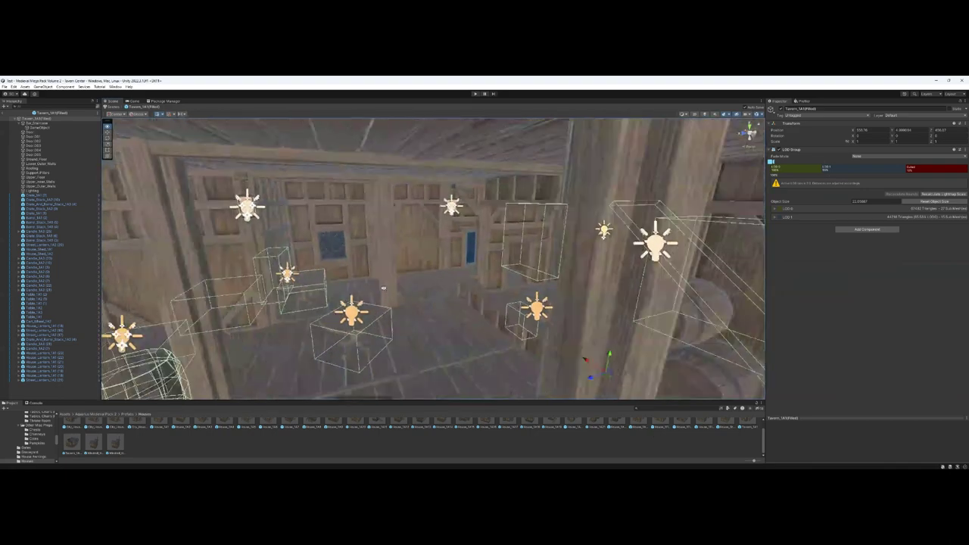
{"action": "right_click_drag", "start_coordinate": [383, 288], "coordinate": [450, 286]}
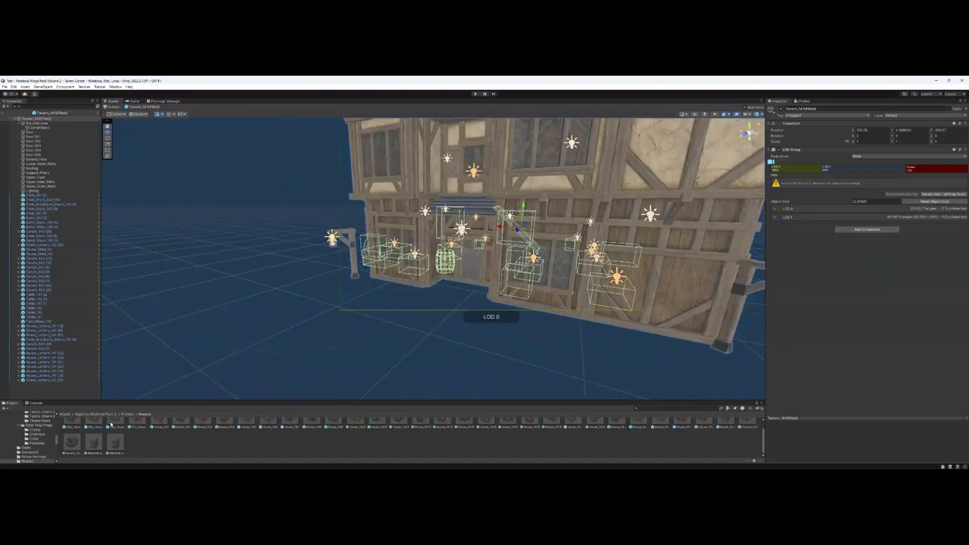
Step: Open the Windmill_House_1A1 prefab and its Animated variant to compare them
{"action": "double_click", "coordinate": [94, 444]}
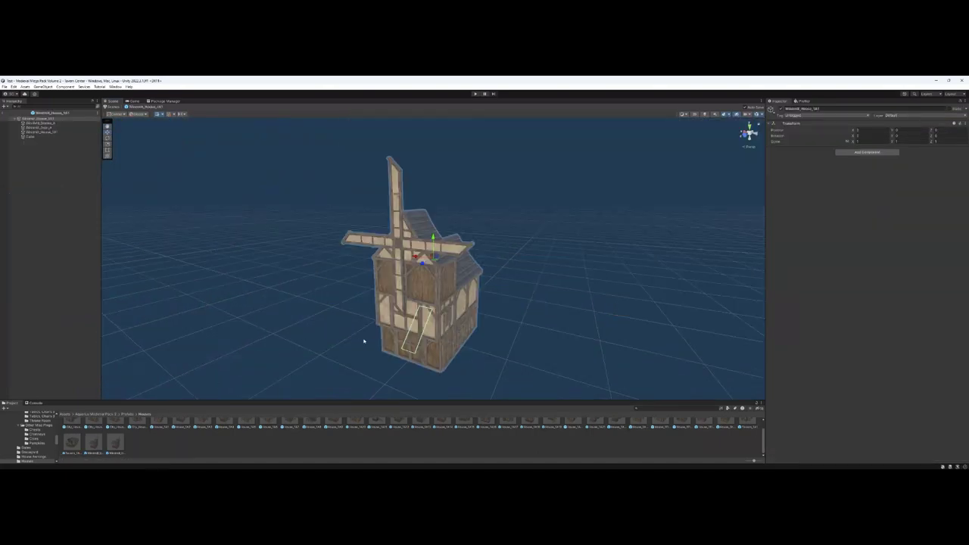
{"action": "double_click", "coordinate": [112, 445]}
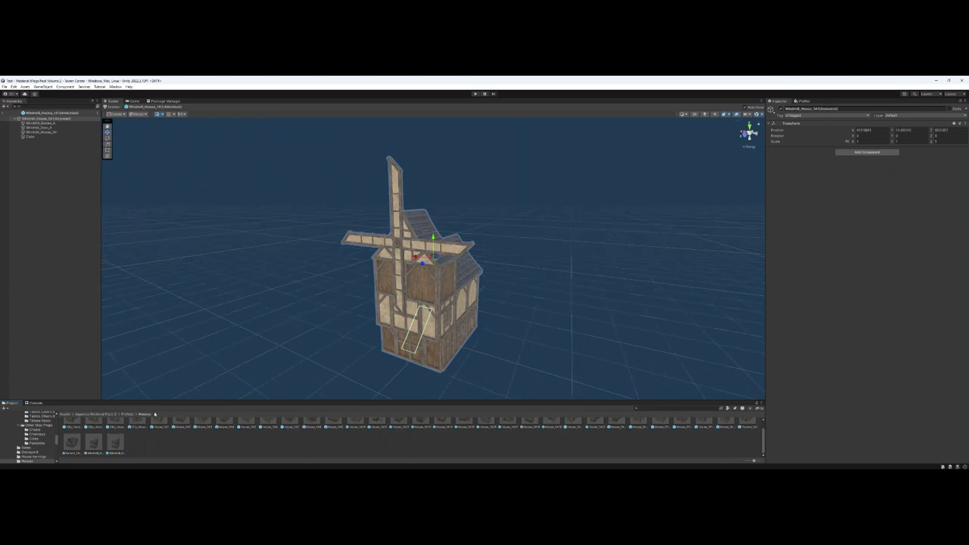
{"action": "key", "text": "w"}
{"action": "right_click_drag", "start_coordinate": [296, 331], "coordinate": [246, 388]}
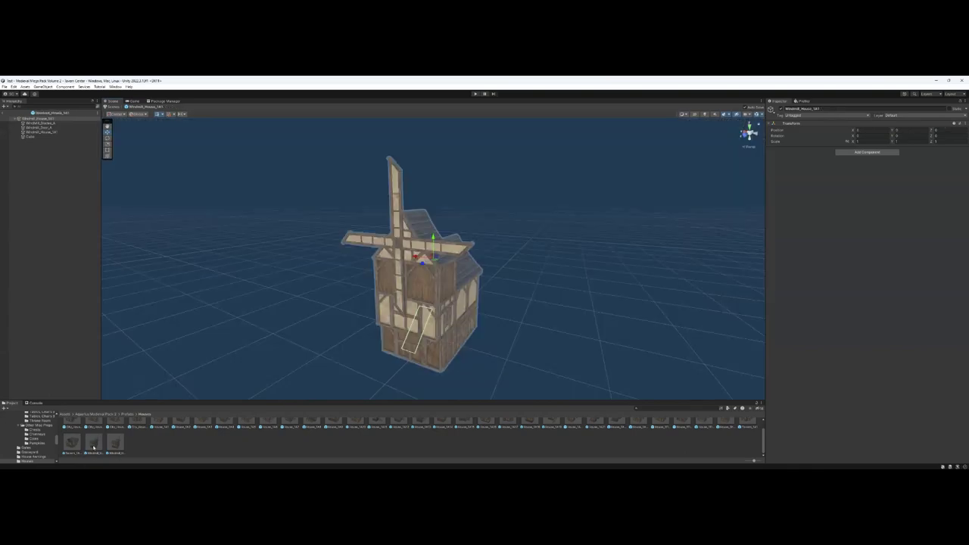
Step: Examine the Windmill_House_1A1 exterior and interior, and return to the Prefabs folder
{"action": "left_click_drag", "start_coordinate": [306, 335], "coordinate": [309, 348], "text": "alt"}
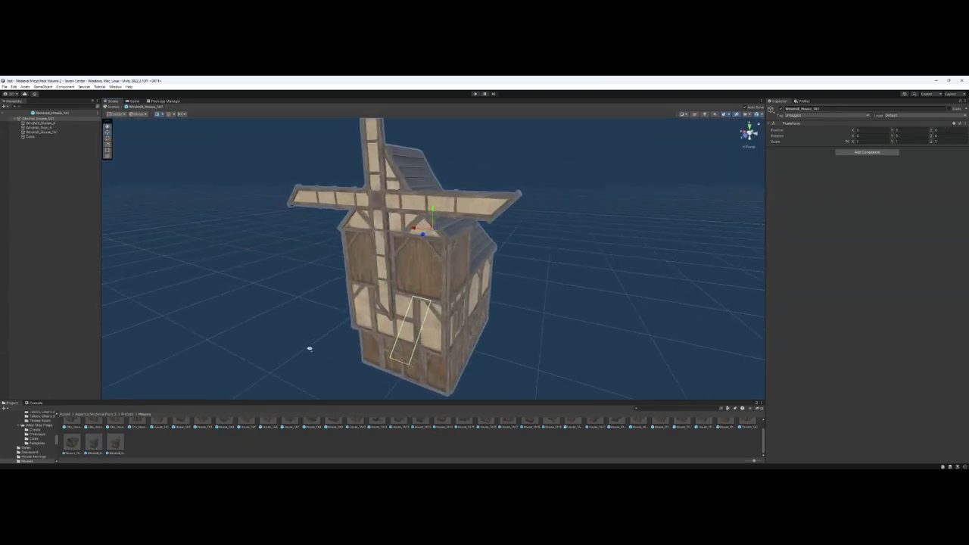
{"action": "key", "text": "w"}
{"action": "right_click_drag", "start_coordinate": [309, 349], "coordinate": [288, 349]}
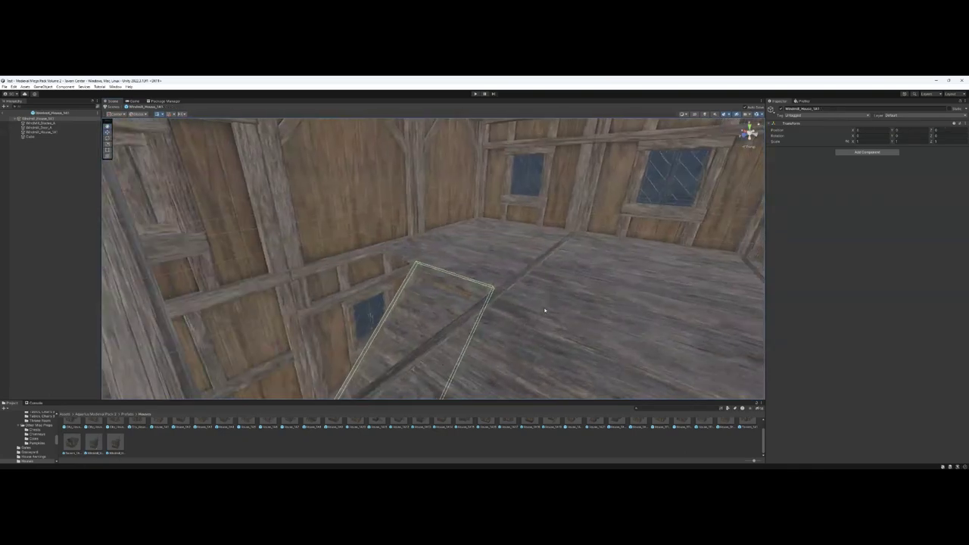
{"action": "scroll", "coordinate": [546, 301], "scroll_direction": "down", "scroll_amount": 7}
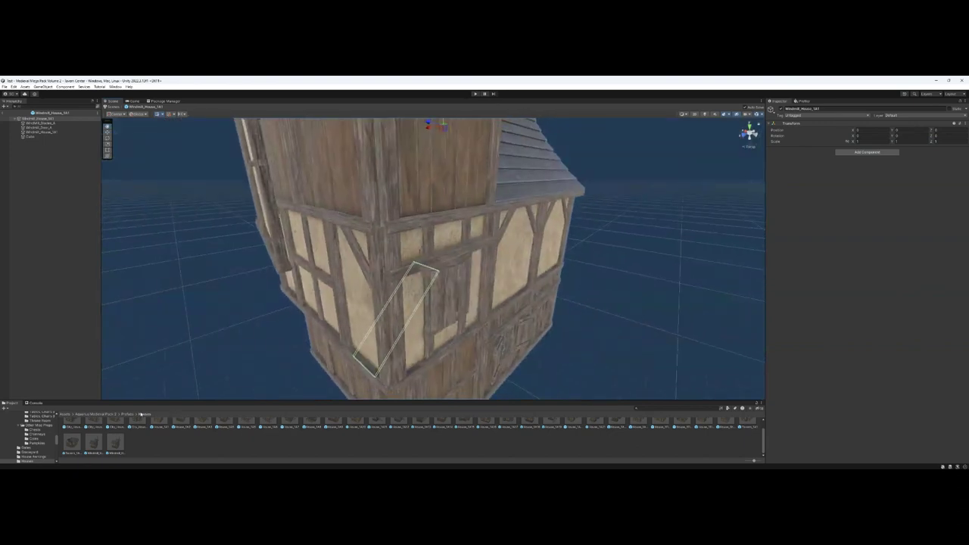
{"action": "left_click", "coordinate": [127, 414]}
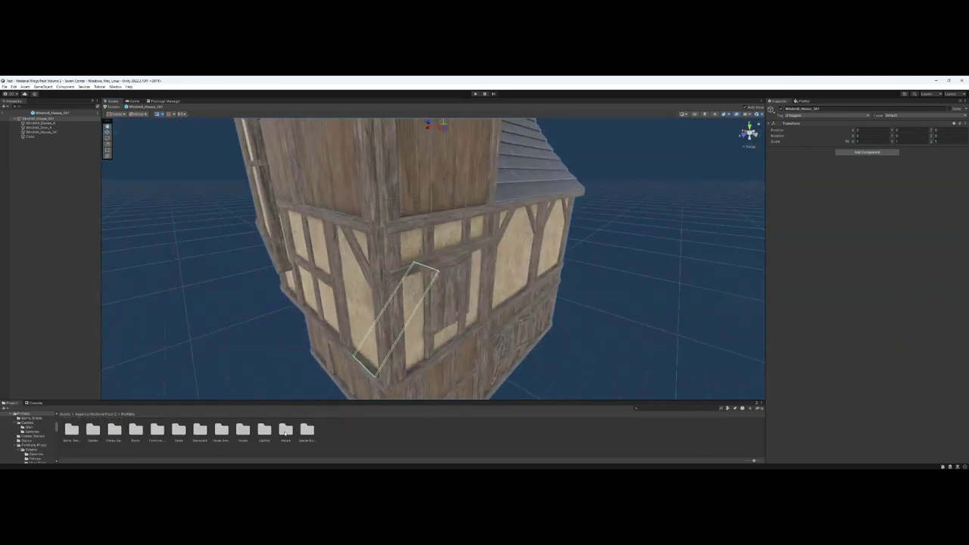
Step: Open candle holder, chandelier, lantern and sconce torch prefabs from the Lighting folder, and return to the Prefabs folder
{"action": "double_click", "coordinate": [264, 429]}
{"action": "double_click", "coordinate": [137, 429]}
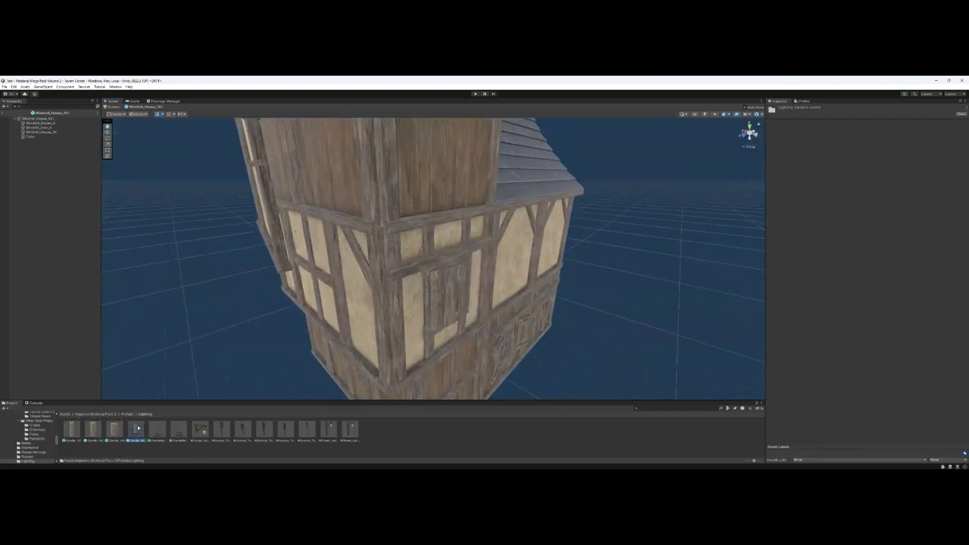
{"action": "double_click", "coordinate": [157, 431]}
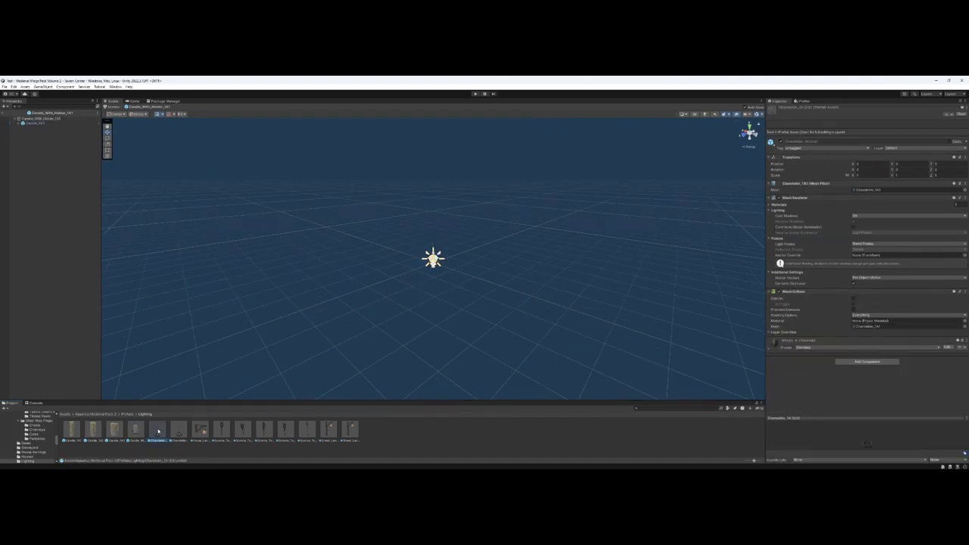
{"action": "double_click", "coordinate": [202, 431]}
{"action": "double_click", "coordinate": [244, 430]}
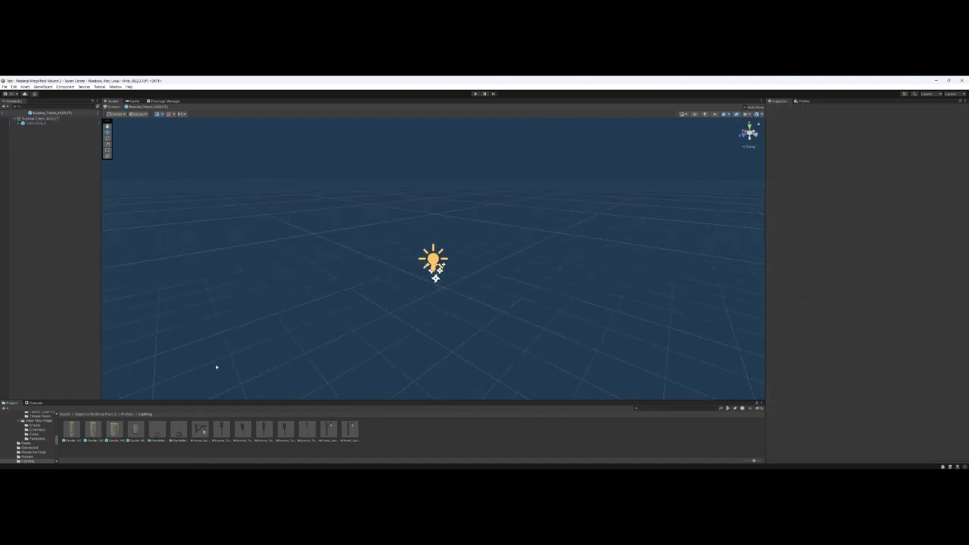
{"action": "left_click", "coordinate": [128, 414]}
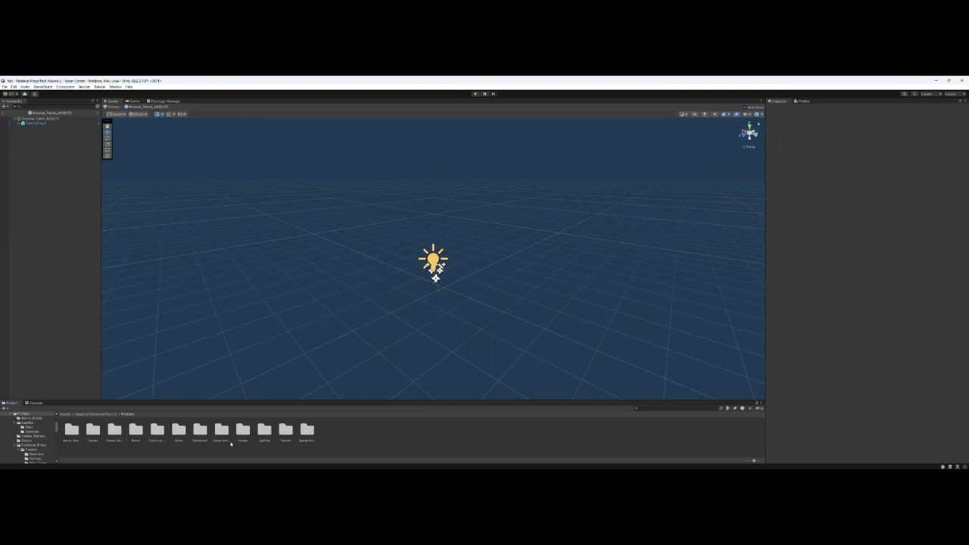
Step: Look through the trees and bushes, Trees Set 2 and Rocks subfolders of Nature, and return to the Prefabs folder
{"action": "double_click", "coordinate": [285, 429]}
{"action": "double_click", "coordinate": [178, 431]}
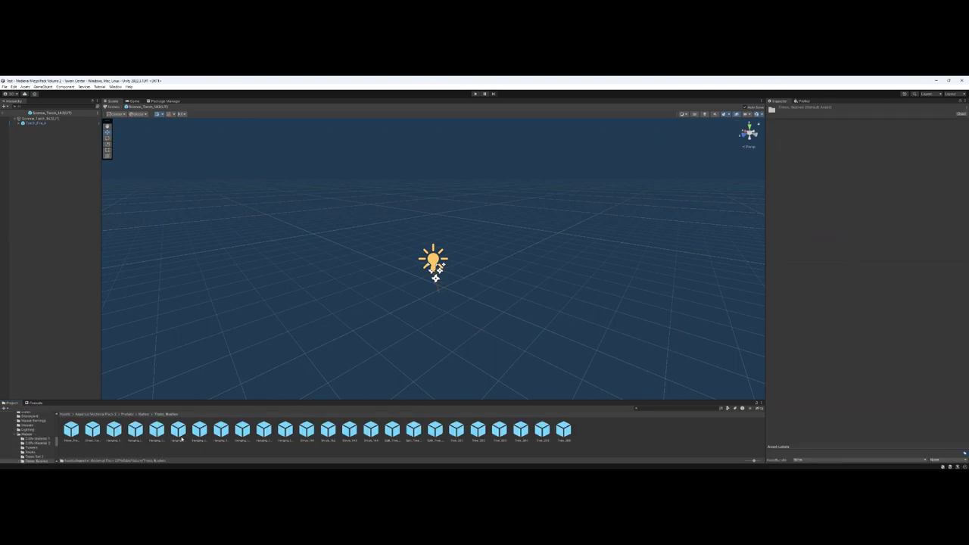
{"action": "left_click", "coordinate": [143, 414]}
{"action": "double_click", "coordinate": [157, 428]}
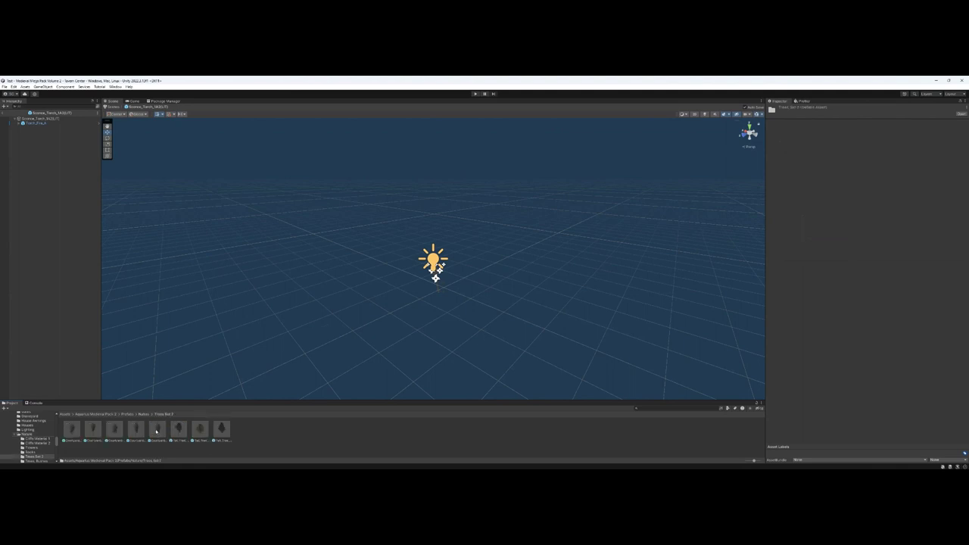
{"action": "left_click", "coordinate": [144, 414]}
{"action": "double_click", "coordinate": [137, 429]}
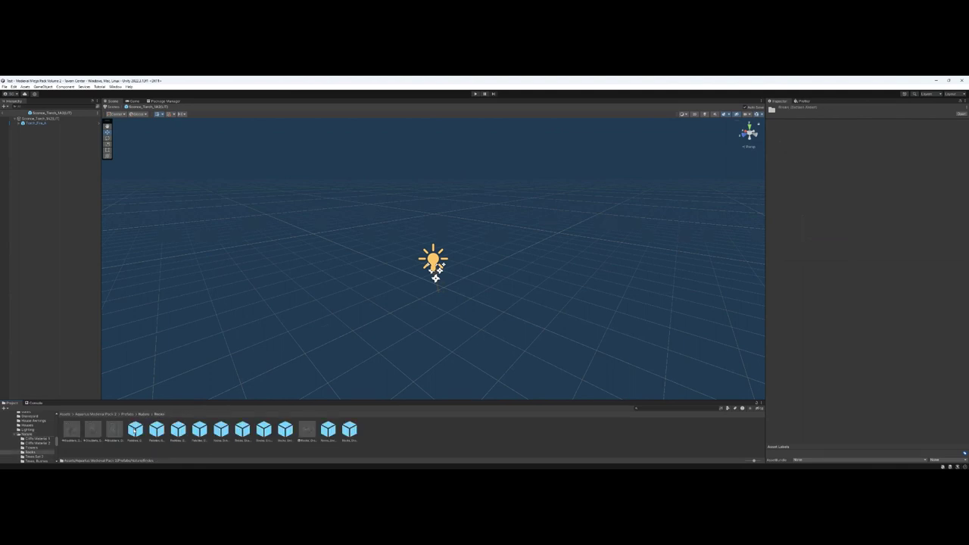
{"action": "left_click", "coordinate": [126, 413]}
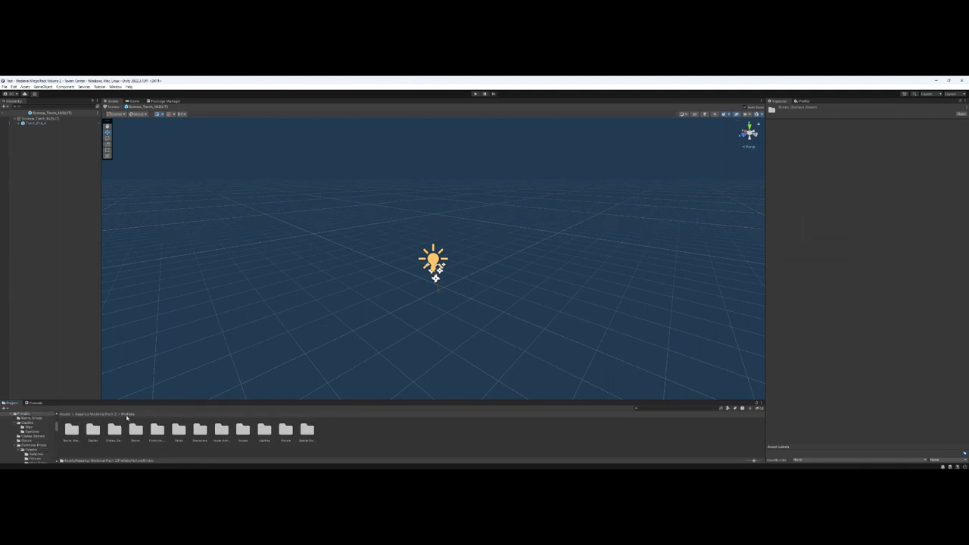
Step: Look through the Flowers folder and both Cliffs Material folders under Nature, and return to the Prefabs folder
{"action": "double_click", "coordinate": [287, 433]}
{"action": "double_click", "coordinate": [114, 431]}
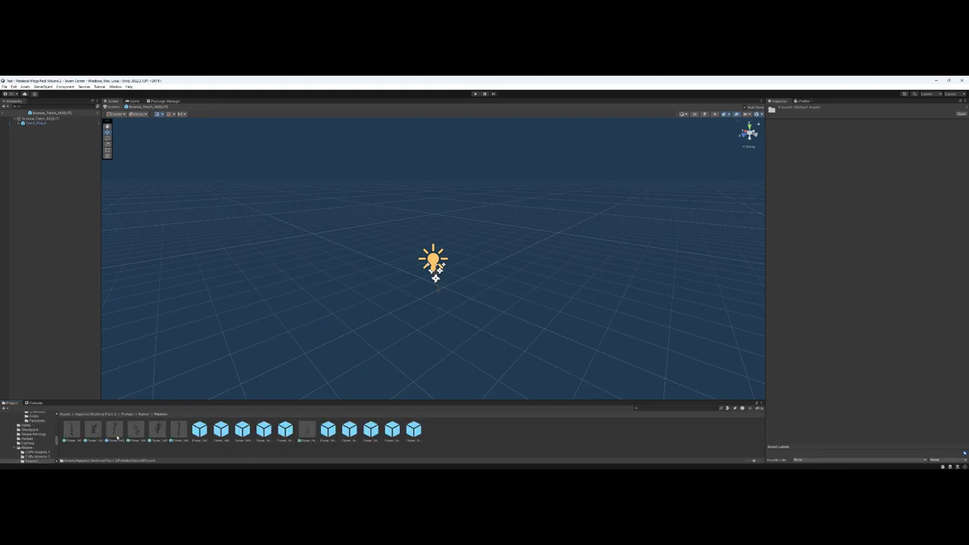
{"action": "left_click", "coordinate": [143, 413]}
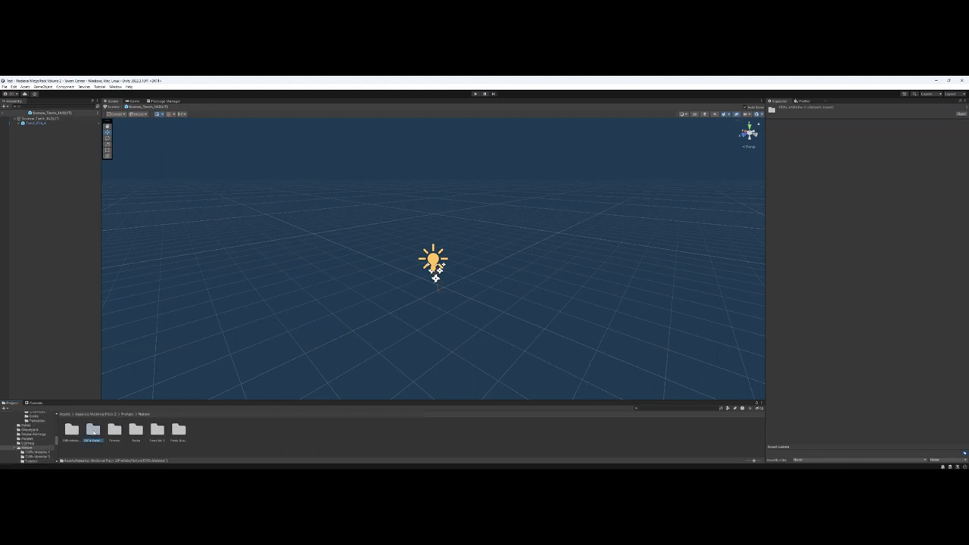
{"action": "double_click", "coordinate": [93, 431]}
{"action": "left_click", "coordinate": [143, 414]}
{"action": "double_click", "coordinate": [71, 429]}
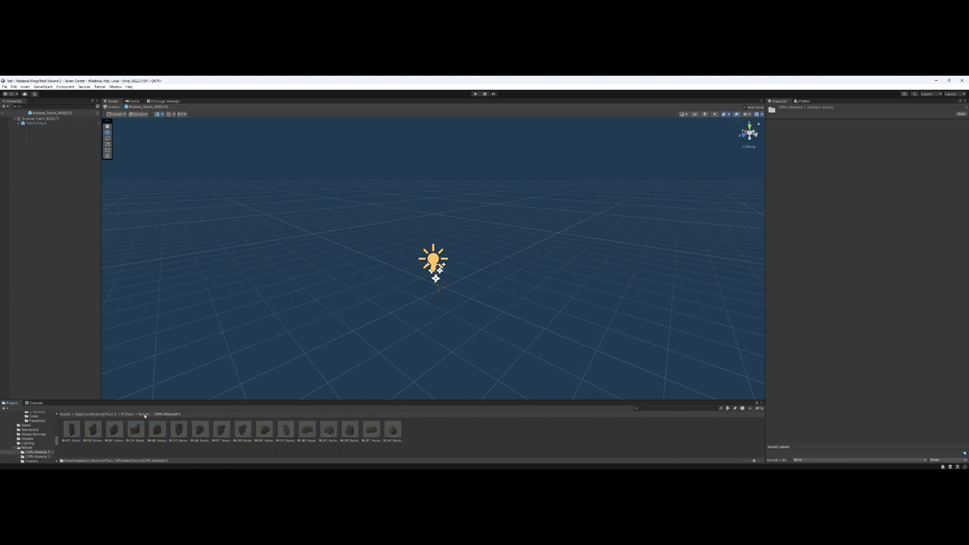
{"action": "left_click", "coordinate": [144, 415]}
{"action": "left_click", "coordinate": [126, 419]}
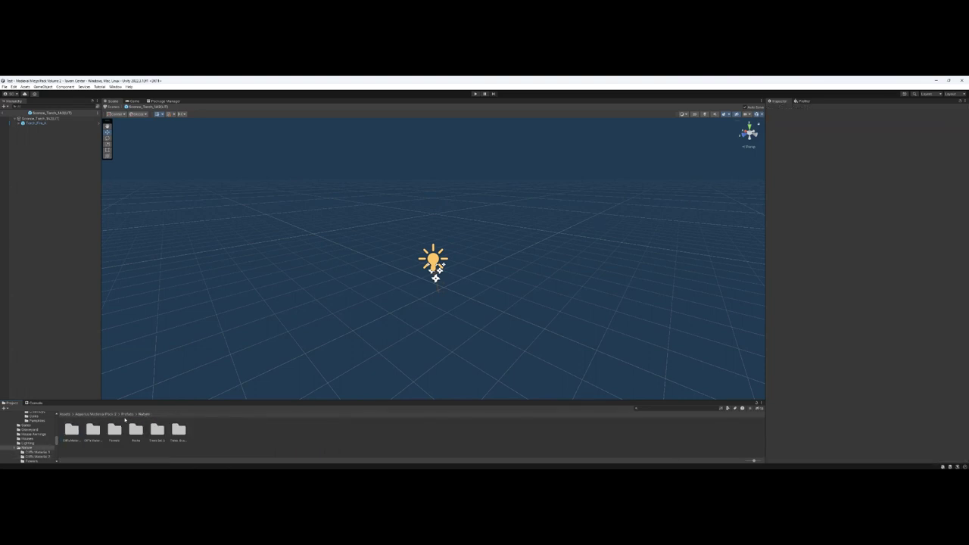
{"action": "left_click", "coordinate": [129, 415]}
Step: Open the barracks prefabs from the Special Buildings folder and examine their exterior and staircase interior
{"action": "double_click", "coordinate": [307, 430]}
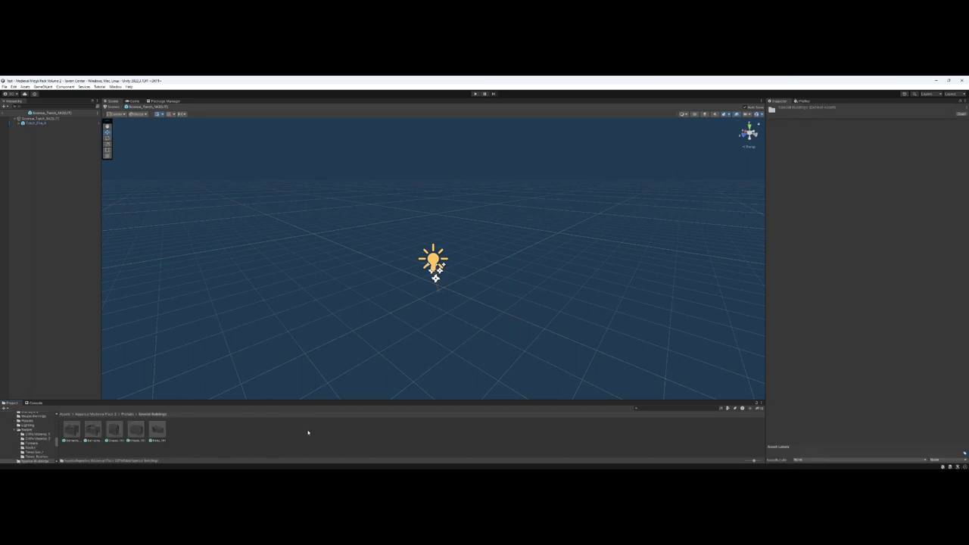
{"action": "double_click", "coordinate": [86, 433]}
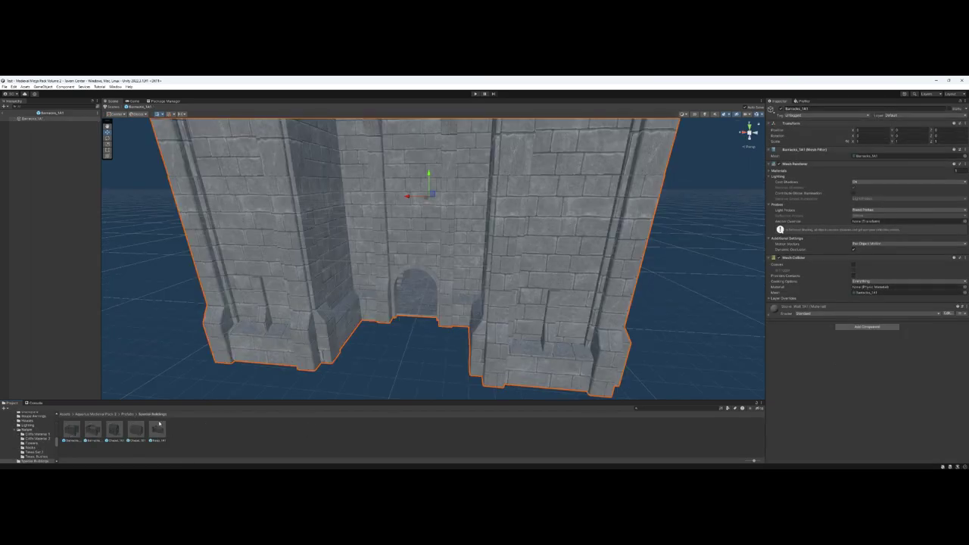
{"action": "right_click_drag", "start_coordinate": [270, 361], "coordinate": [306, 360]}
{"action": "key", "text": "w"}
{"action": "key", "text": "f"}
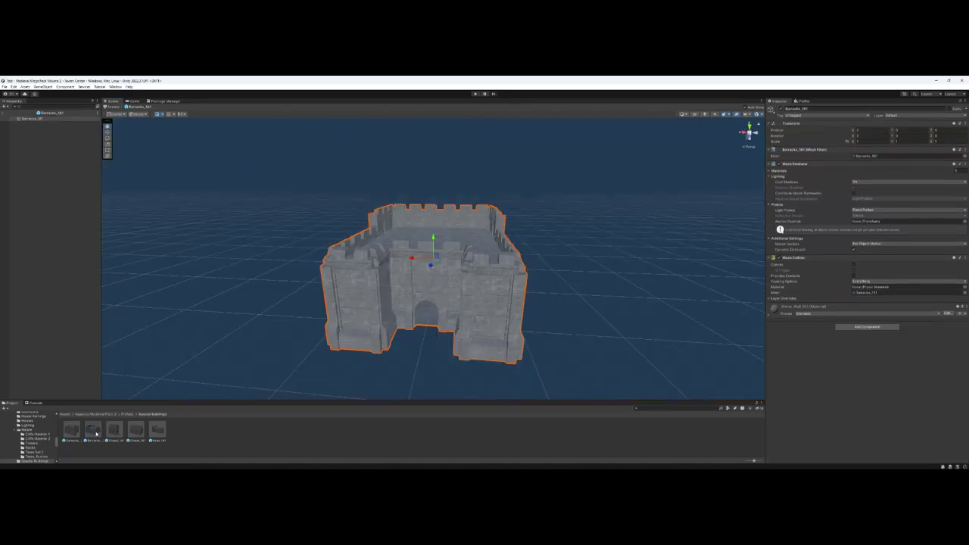
{"action": "key", "text": "w"}
{"action": "right_click_drag", "start_coordinate": [333, 309], "coordinate": [311, 326]}
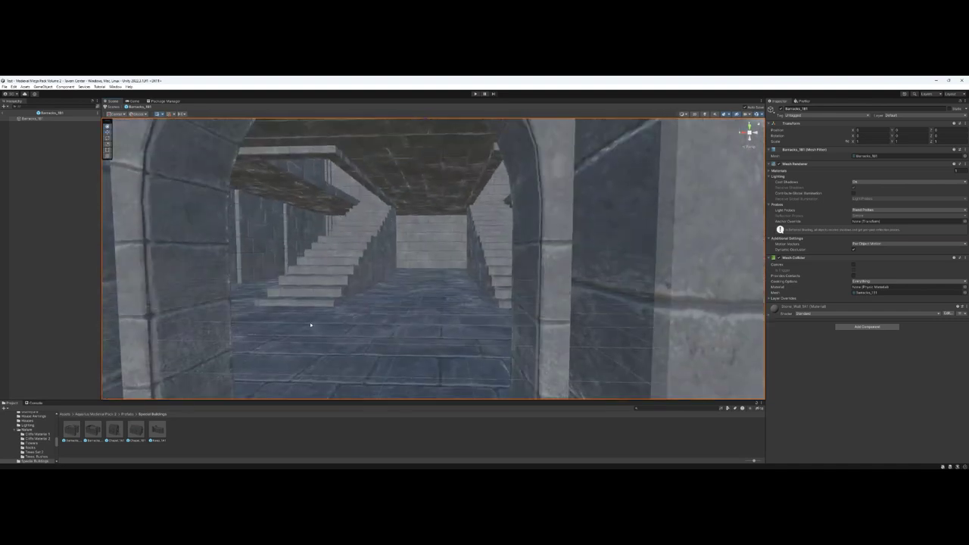
Step: Open the Chapel_1A1 and Chapel_1B1 prefabs and examine their exteriors and windowed interiors
{"action": "double_click", "coordinate": [113, 429]}
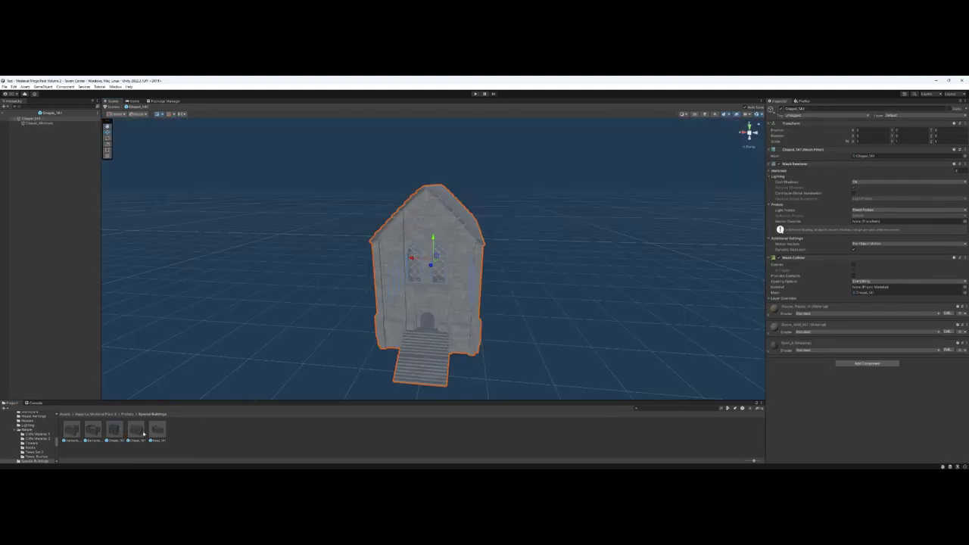
{"action": "double_click", "coordinate": [142, 432]}
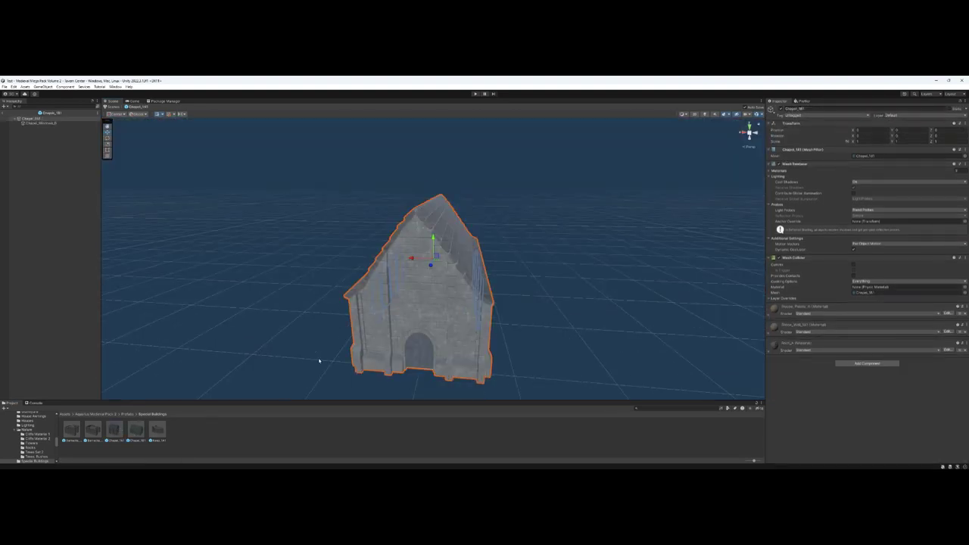
{"action": "key", "text": "w"}
{"action": "right_click_drag", "start_coordinate": [318, 357], "coordinate": [321, 343]}
{"action": "double_click", "coordinate": [115, 431]}
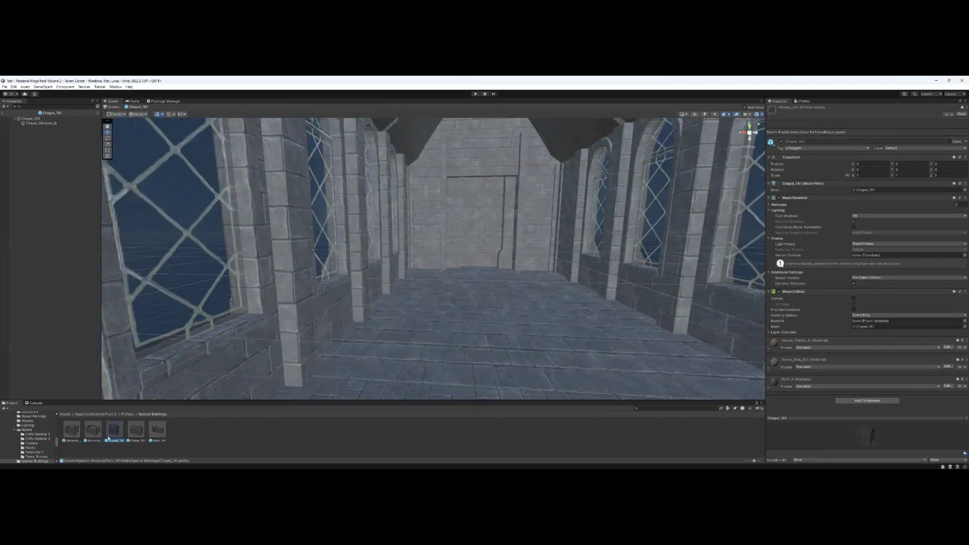
{"action": "key", "text": "w"}
{"action": "right_click_drag", "start_coordinate": [442, 299], "coordinate": [450, 295]}
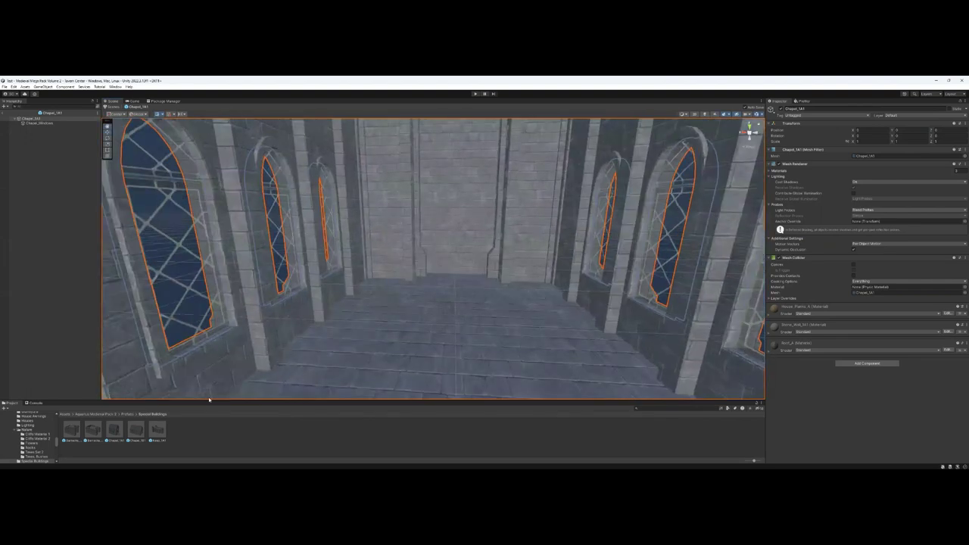
Step: Open the Keep_1A1 prefab and look around its exterior, rooftop, towers and battlements
{"action": "double_click", "coordinate": [157, 429]}
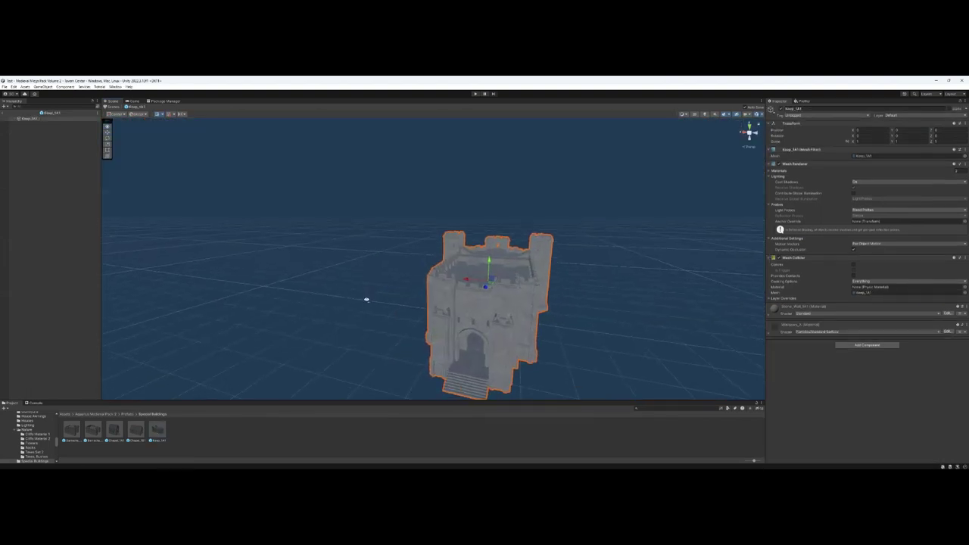
{"action": "key", "text": "w"}
{"action": "right_click_drag", "start_coordinate": [369, 300], "coordinate": [478, 329]}
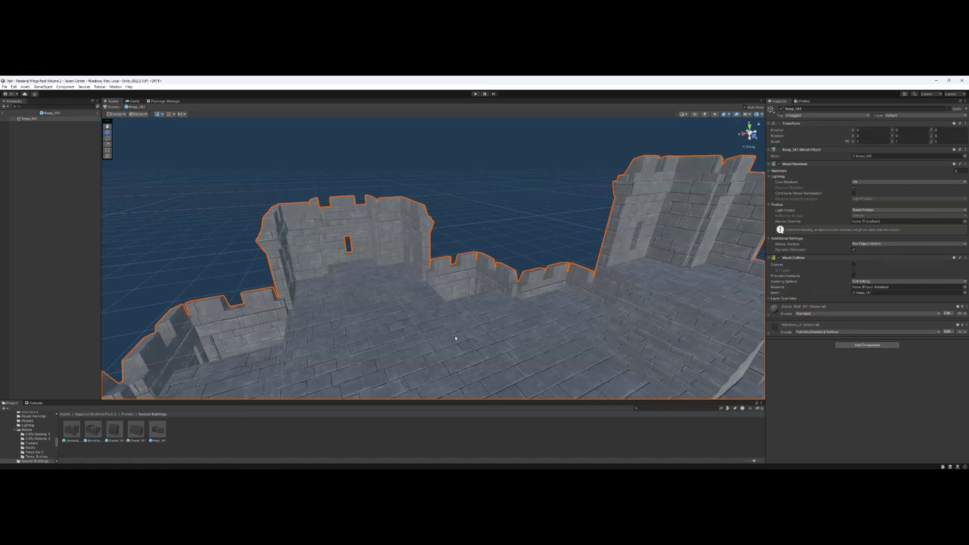
{"action": "left_click_drag", "start_coordinate": [455, 338], "coordinate": [562, 331], "text": "alt"}
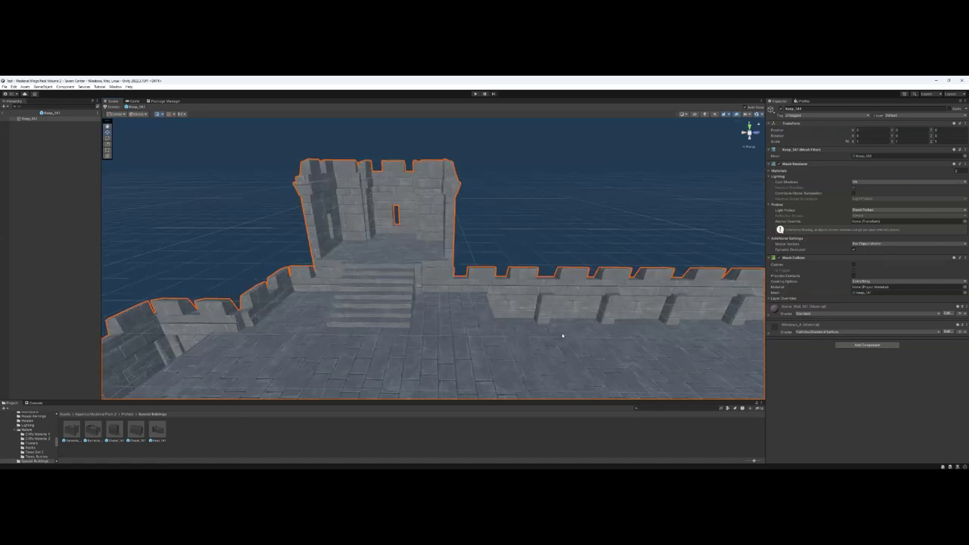
{"action": "left_click_drag", "start_coordinate": [524, 304], "coordinate": [577, 311], "text": "alt"}
{"action": "left_click_drag", "start_coordinate": [456, 292], "coordinate": [509, 295], "text": "alt"}
{"action": "right_click_drag", "start_coordinate": [509, 295], "coordinate": [376, 269]}
{"action": "key", "text": "w"}
{"action": "left_click_drag", "start_coordinate": [376, 268], "coordinate": [256, 285], "text": "alt"}
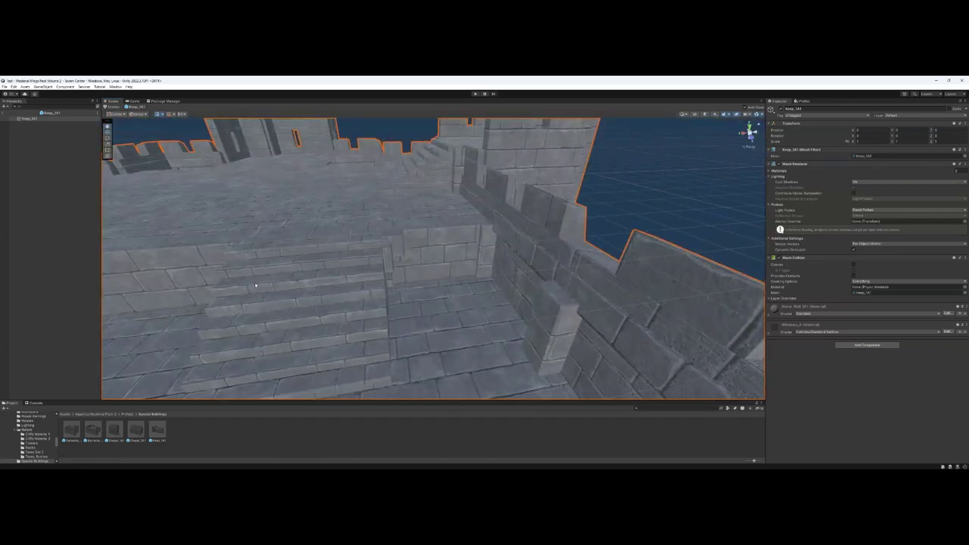